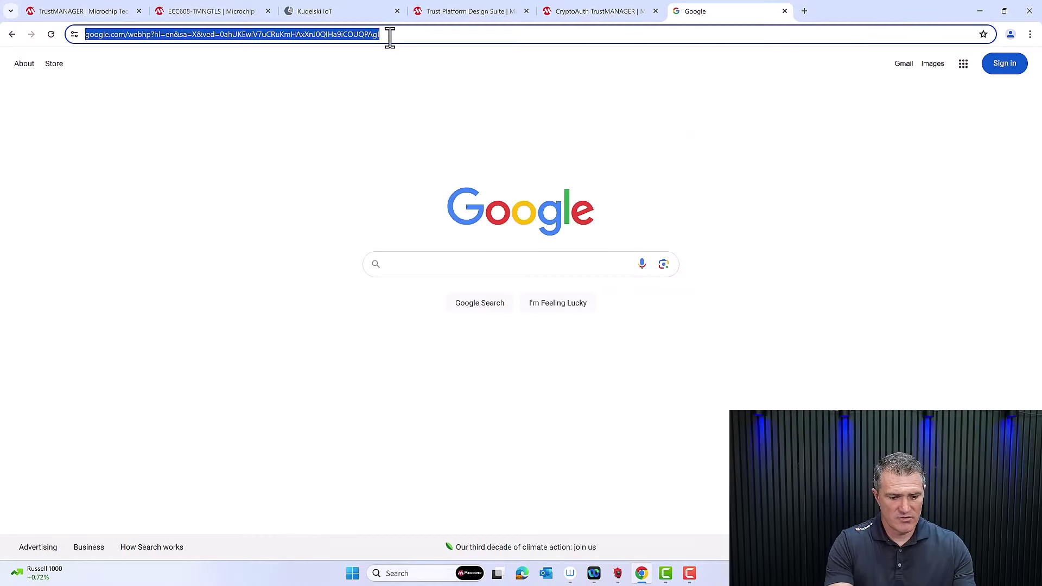
- Go to microchip.com/trustmanager from the Chrome address bar suggestion for 'microchip.'
text(microchi)
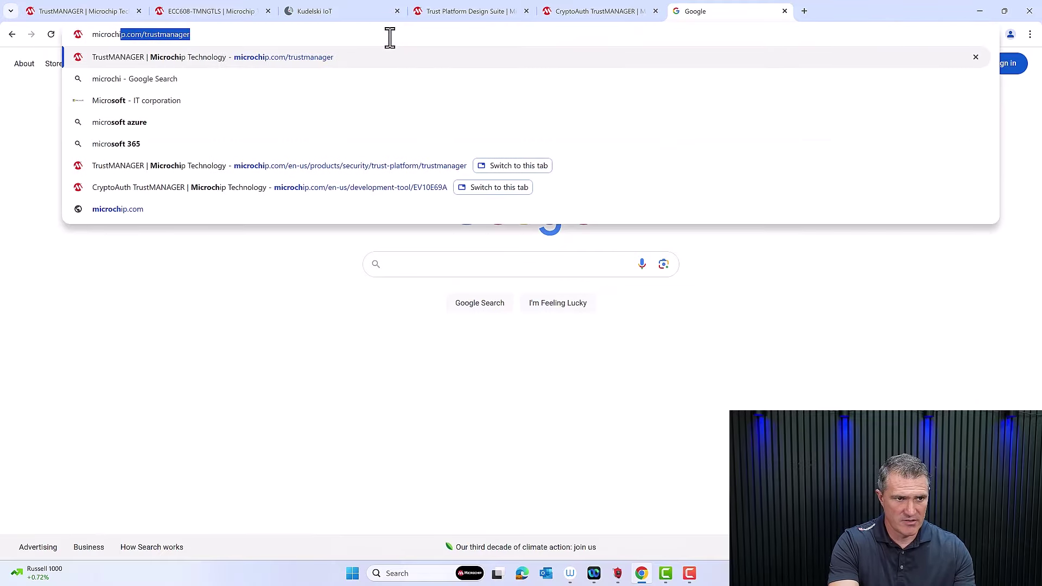
text(p.)
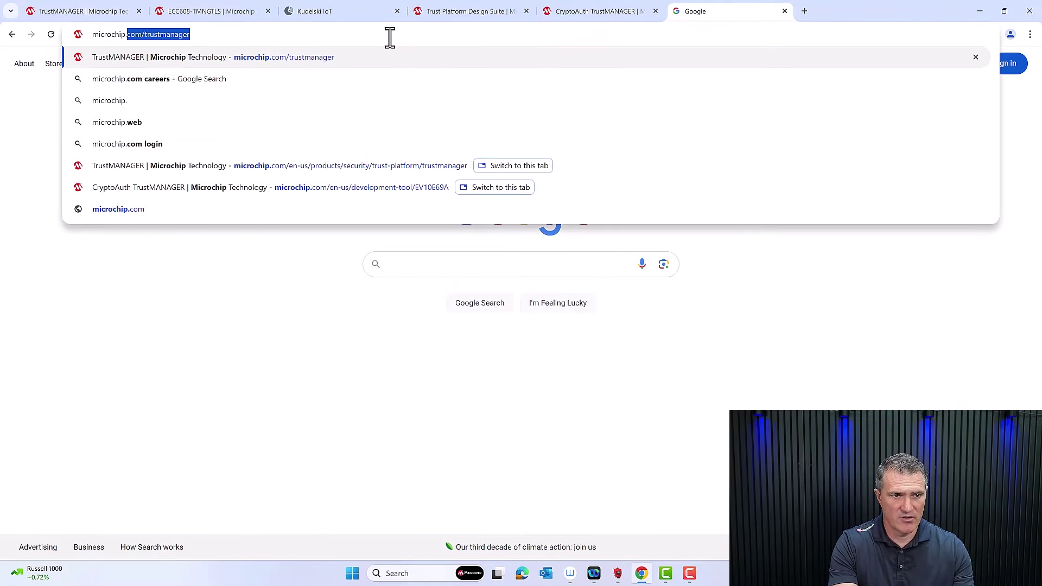
key(Return)
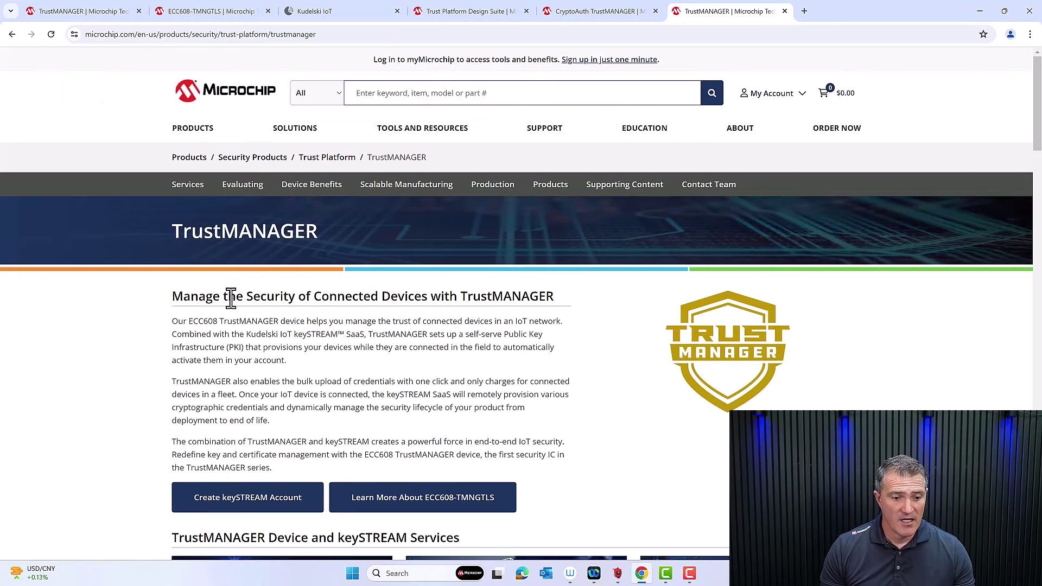
- Scroll through the TrustMANAGER page, then switch to the Trust Platform Design Suite tab with Ctrl+4
scroll(231, 297, down, 2)
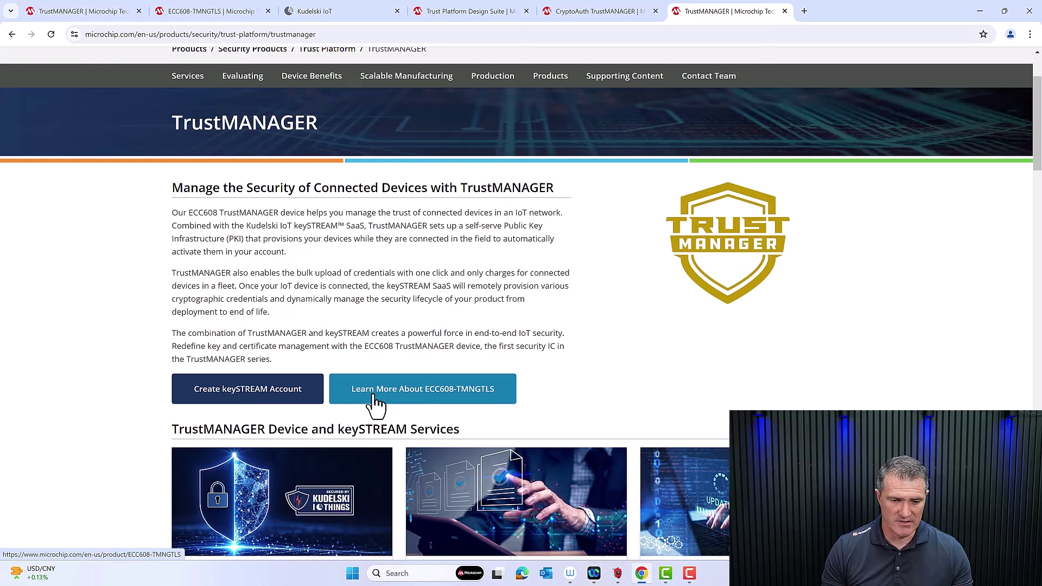
scroll(374, 404, down, 6)
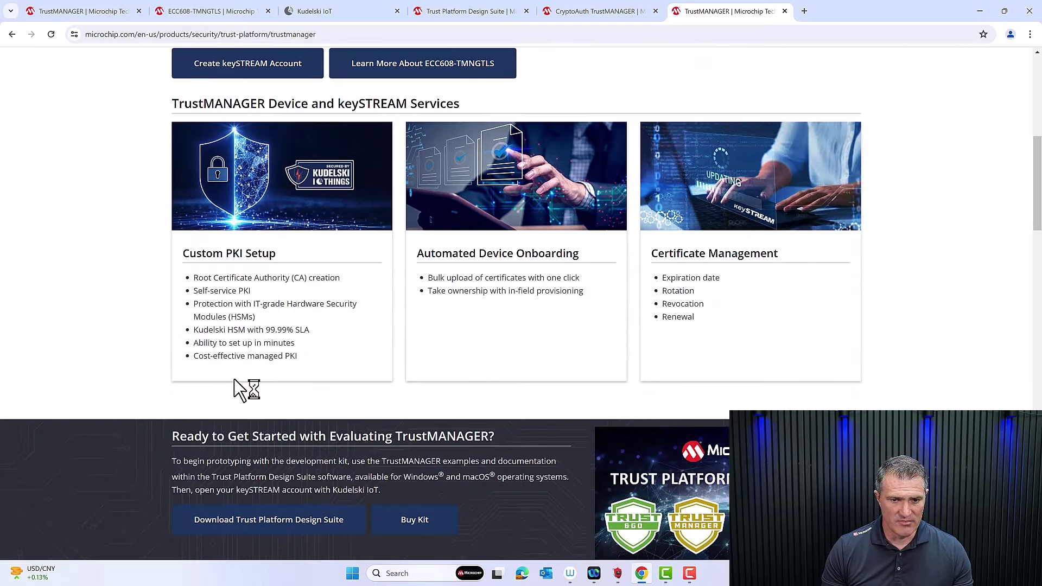
scroll(234, 383, down, 3)
scroll(184, 468, down, 4)
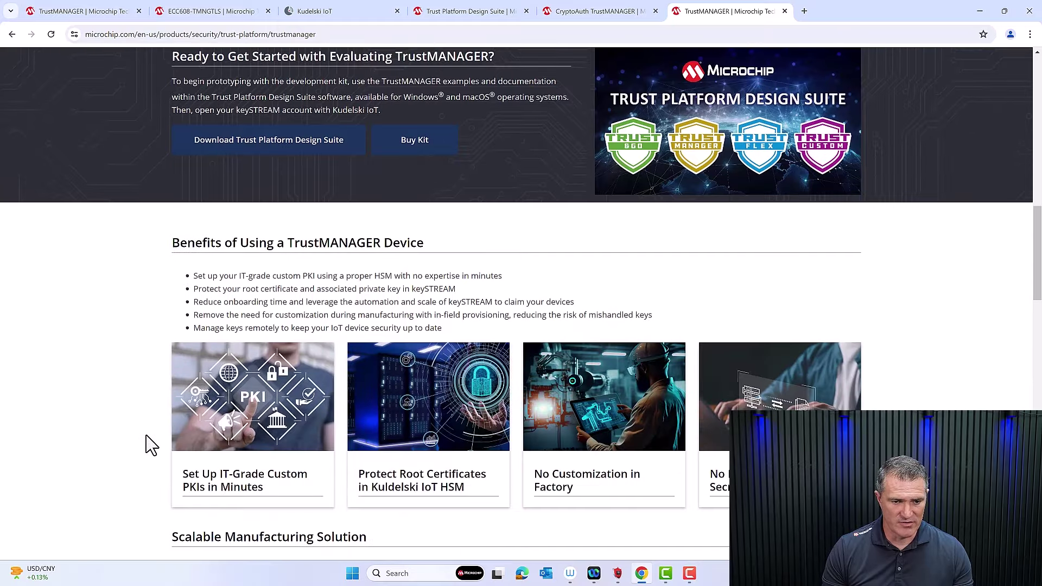
scroll(149, 442, down, 3)
scroll(138, 433, down, 6)
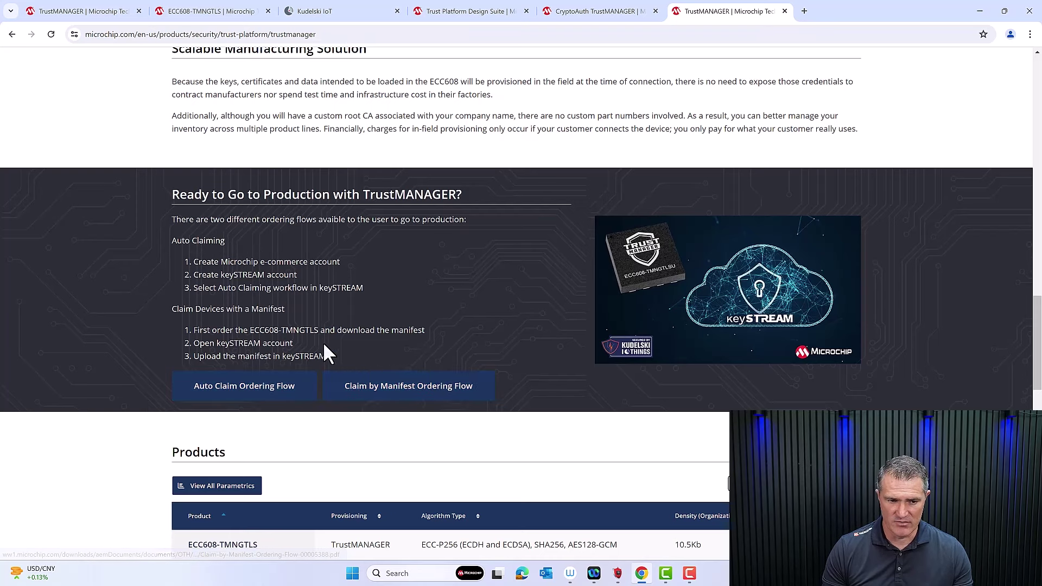
scroll(123, 362, down, 4)
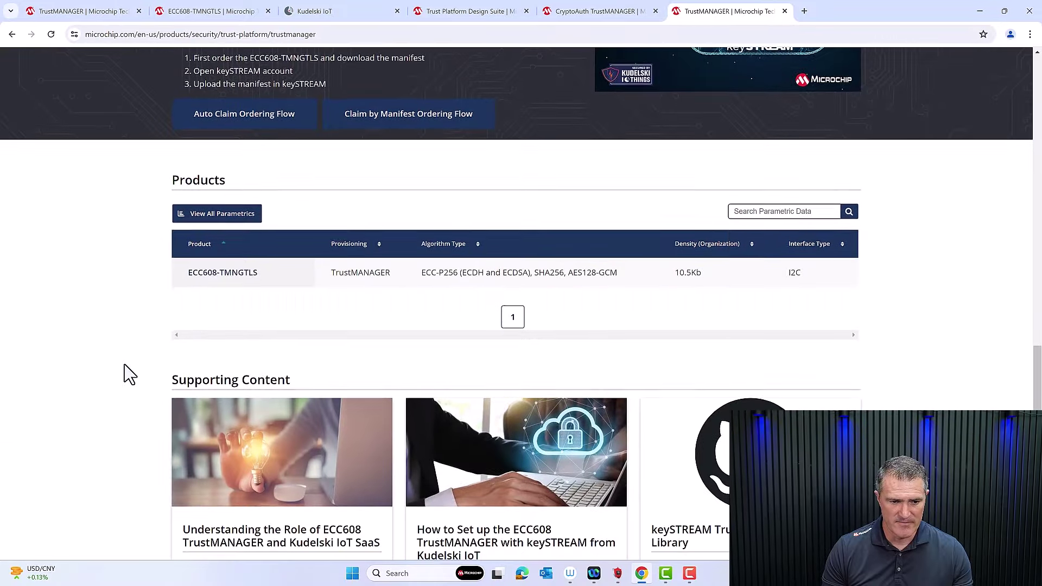
scroll(125, 372, down, 6)
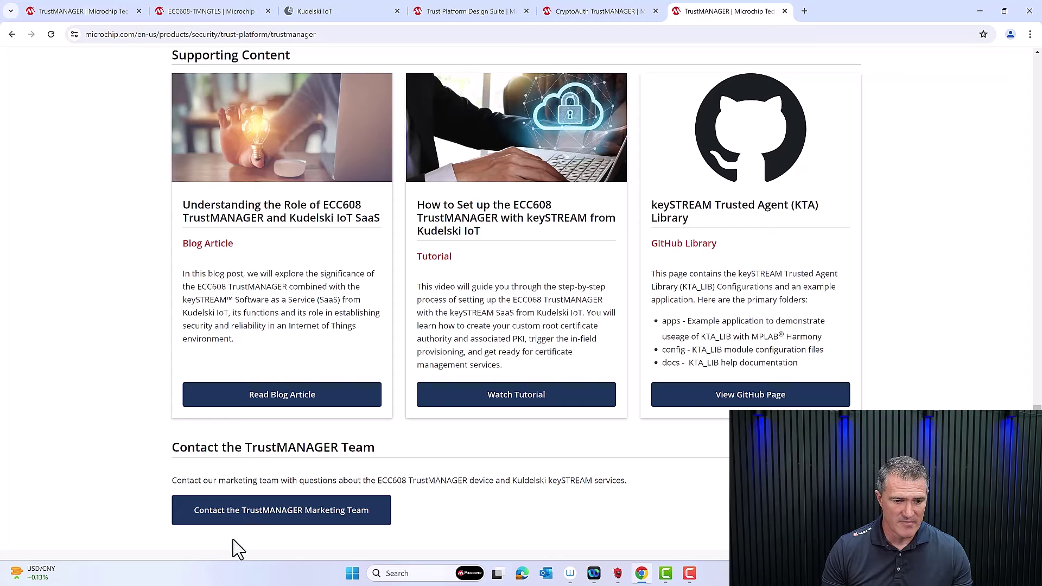
scroll(245, 480, down, 1)
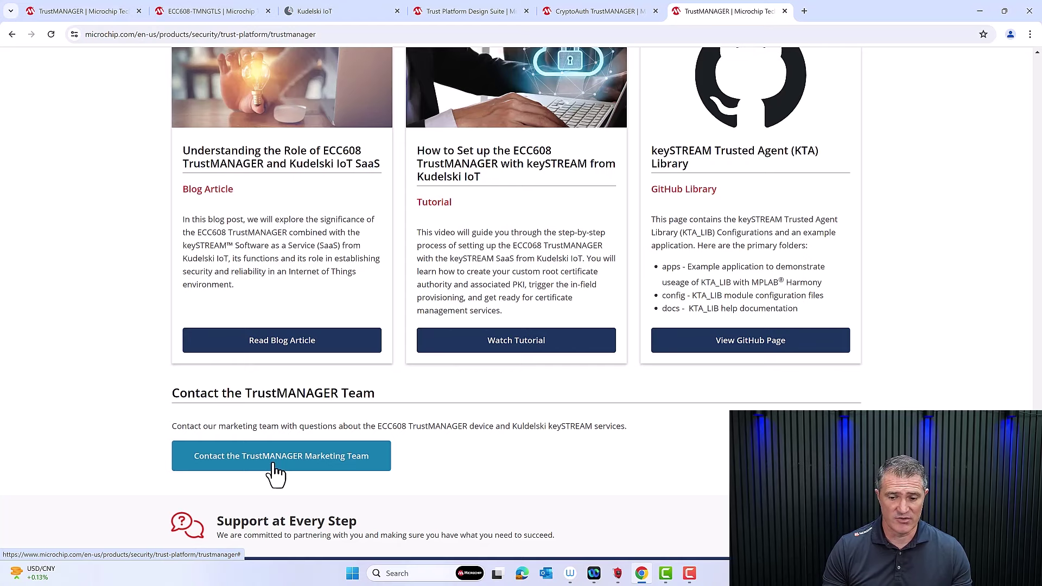
key(ctrl+4)
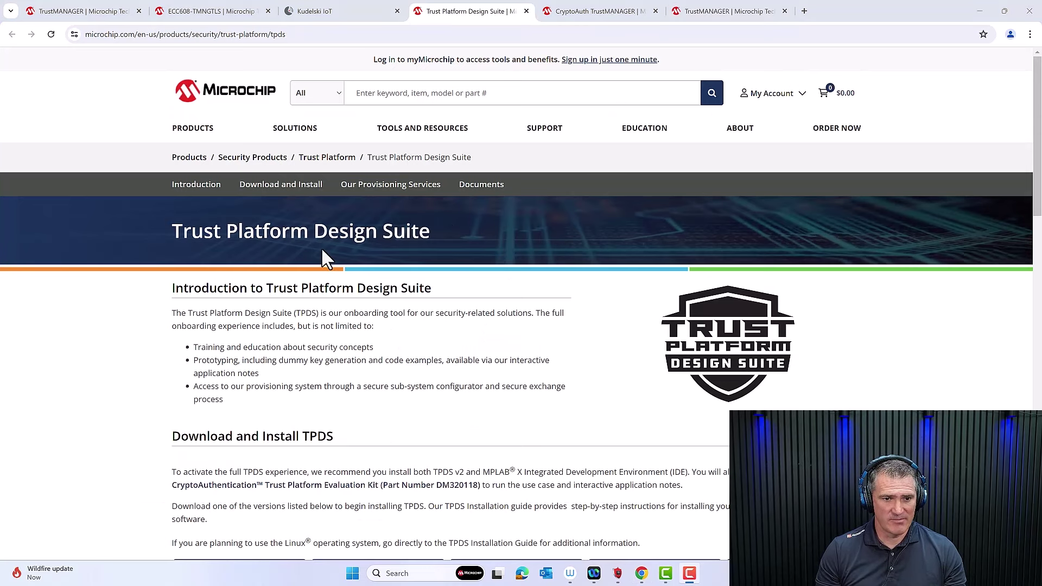
- Scroll down the Trust Platform Design Suite page toward its download section
scroll(326, 310, down, 3)
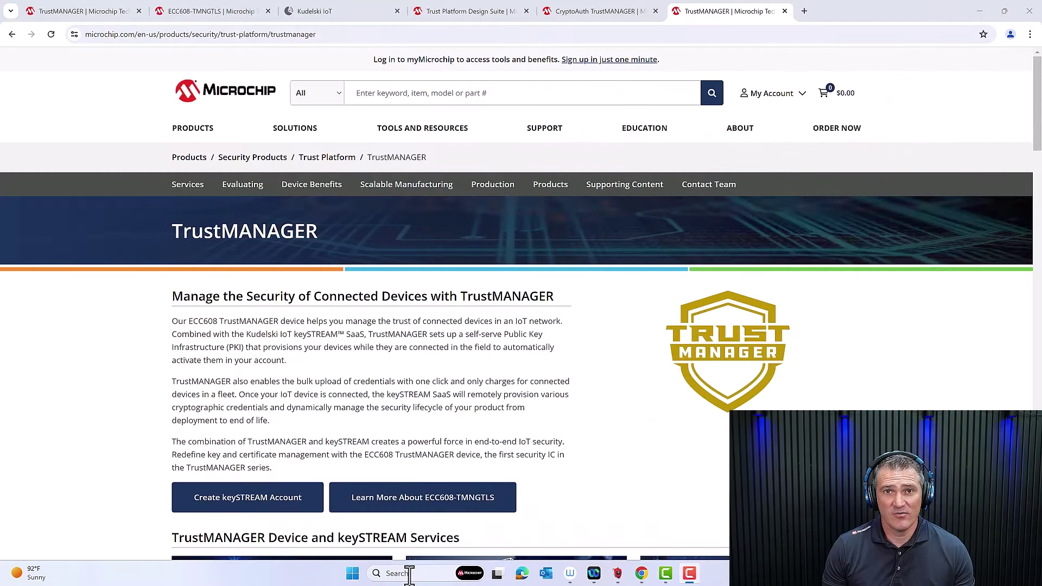
- Launch Trust Platform Design Suite from Windows search for 'trust'
click(409, 573)
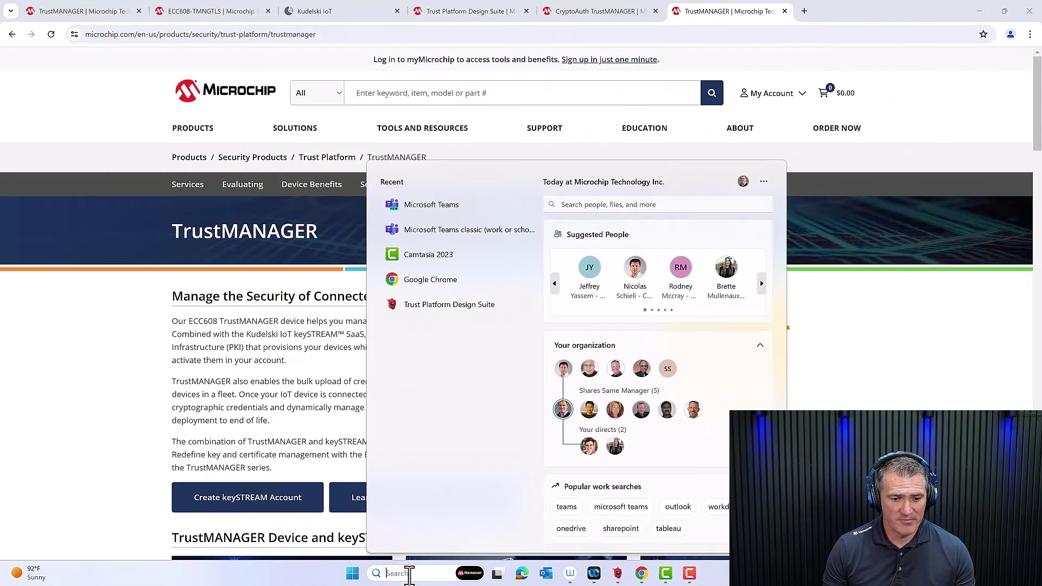
text(trust)
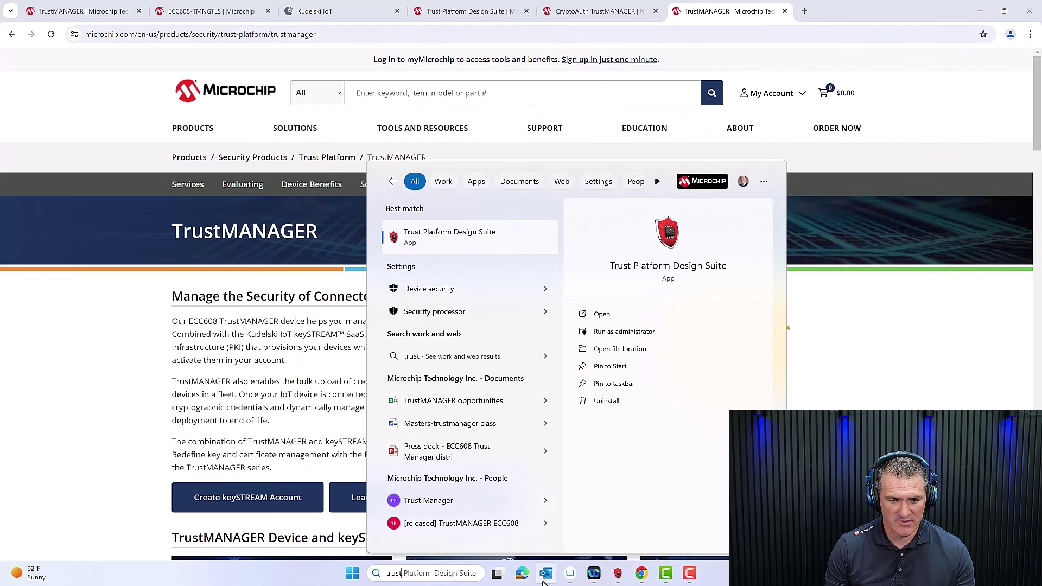
click(618, 573)
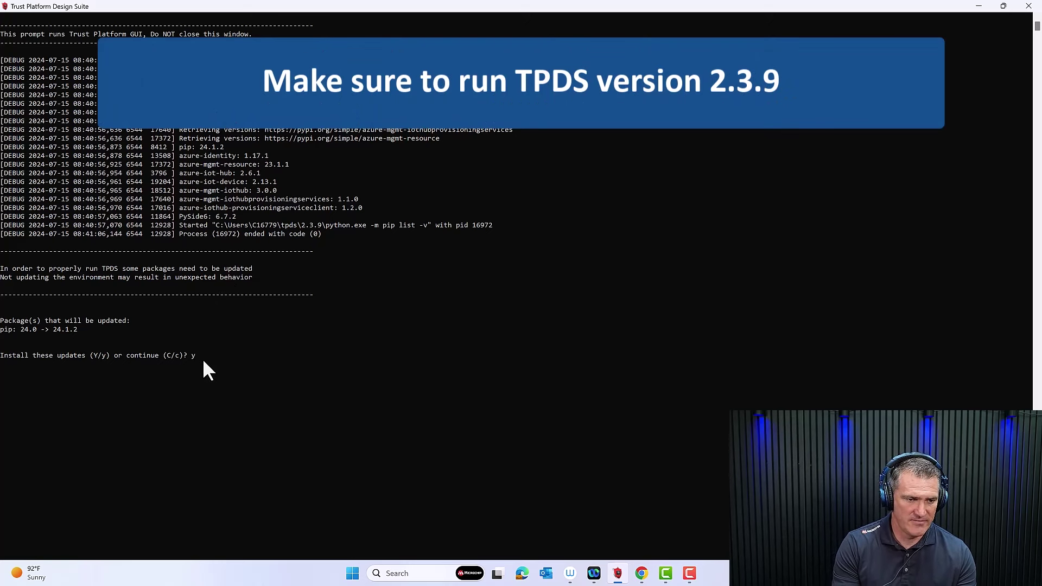
- Accept the pip and TPDS package updates and acknowledge the required restart
text(y)
key(Return)
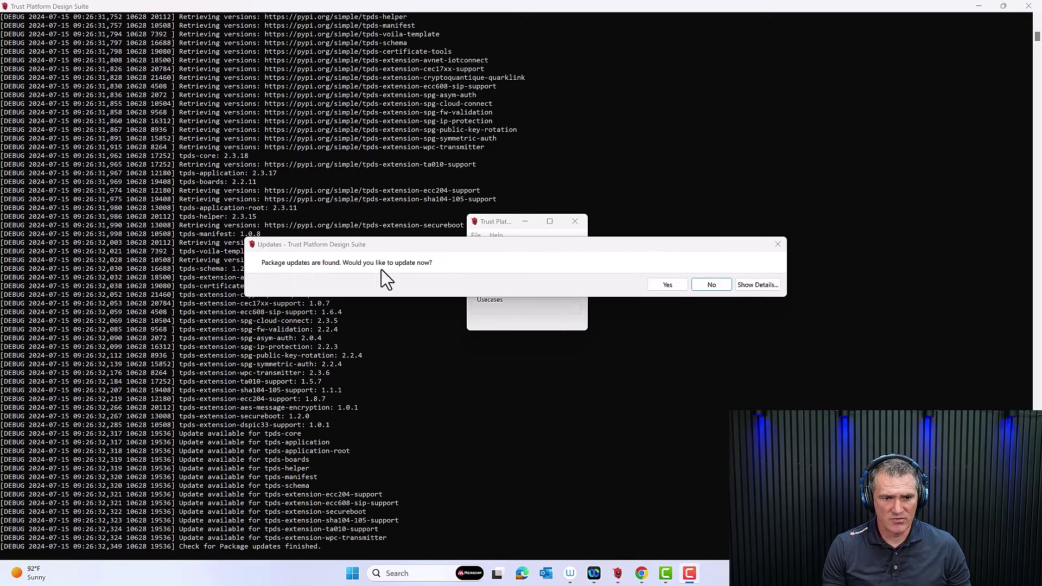
click(663, 284)
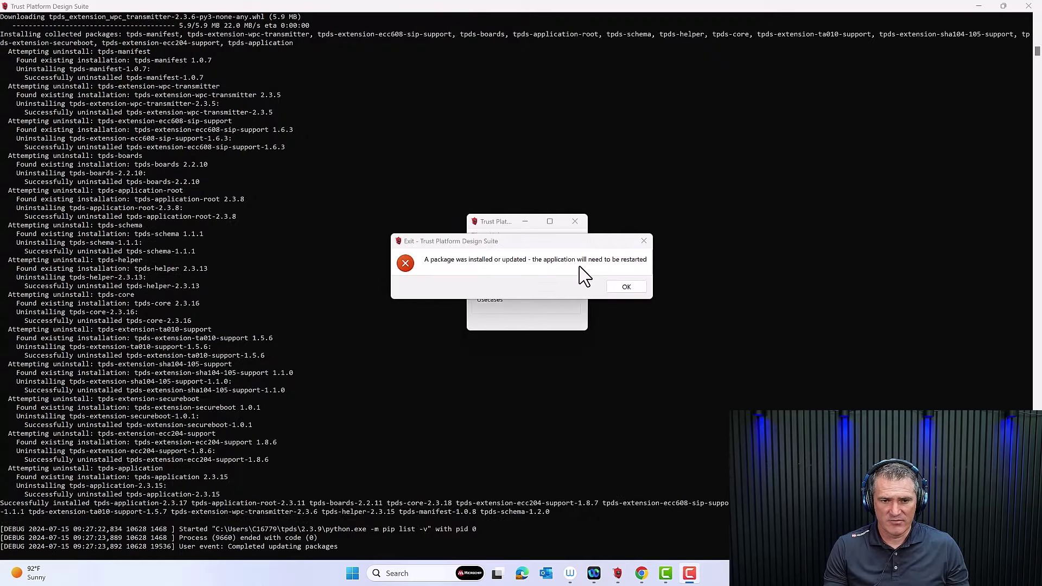
click(634, 286)
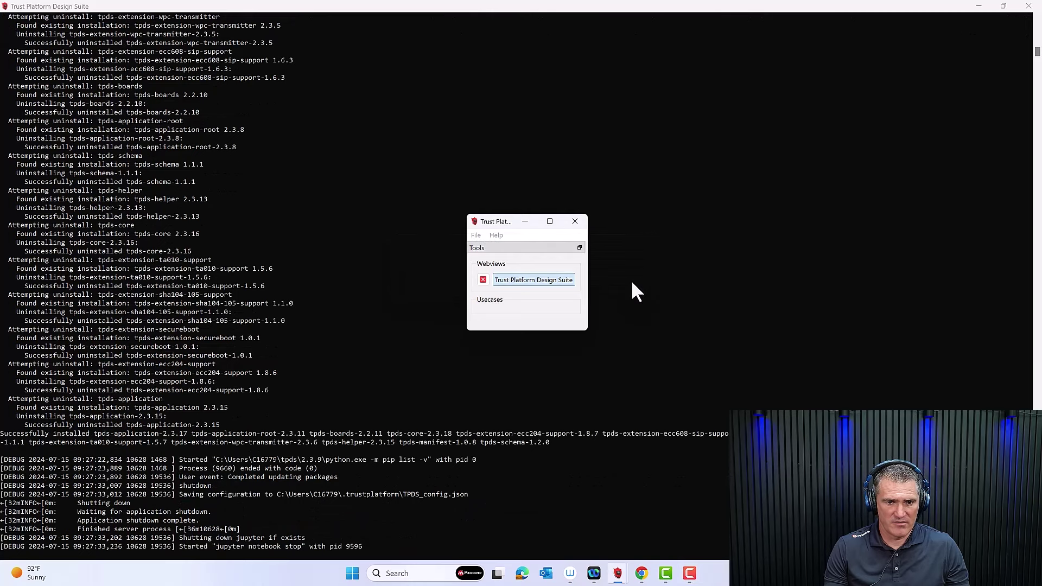
- Close and confirm exiting Trust Platform Design Suite so it can restart
click(575, 221)
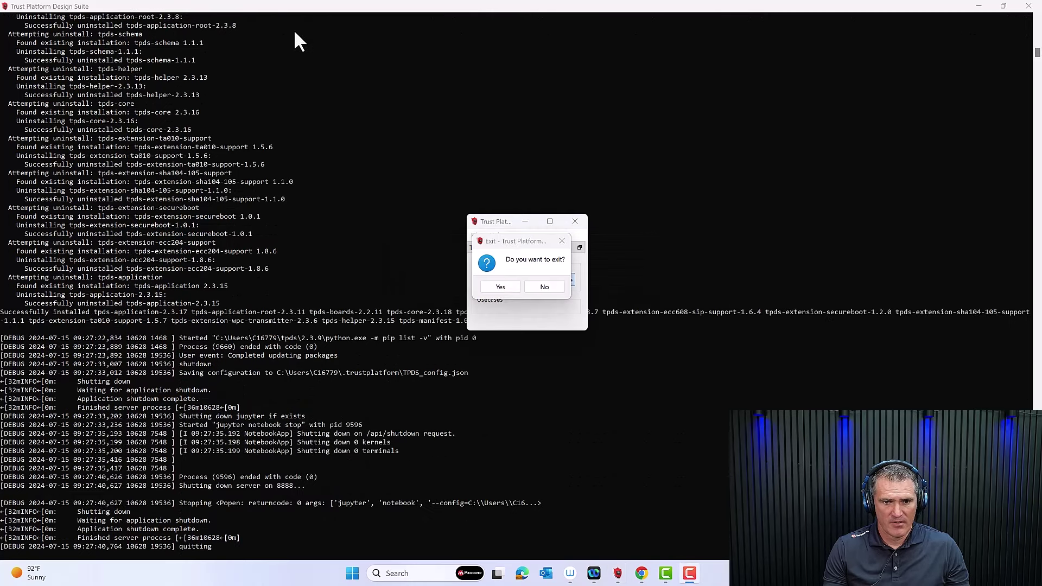
click(497, 287)
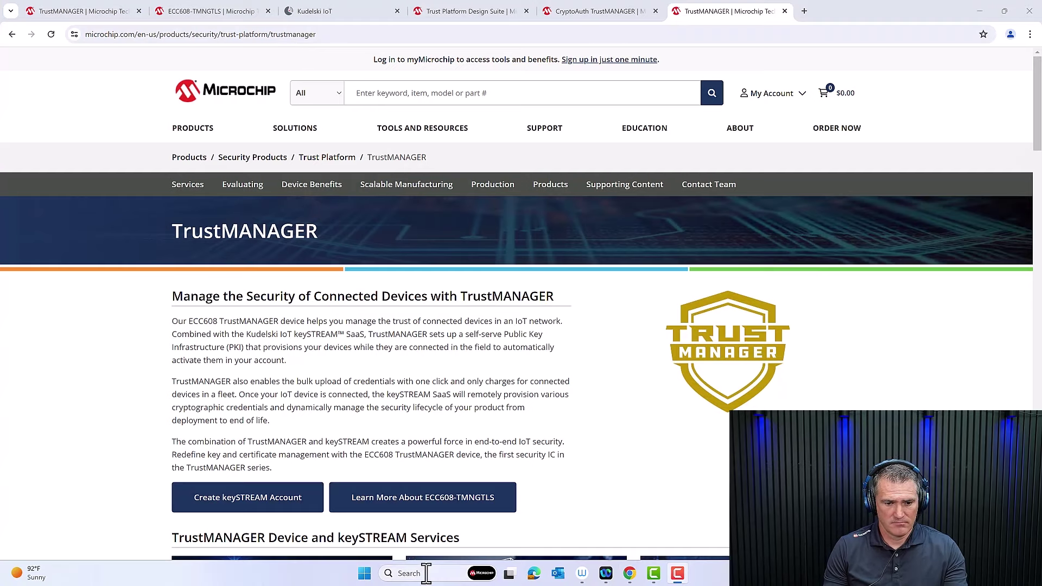
click(427, 573)
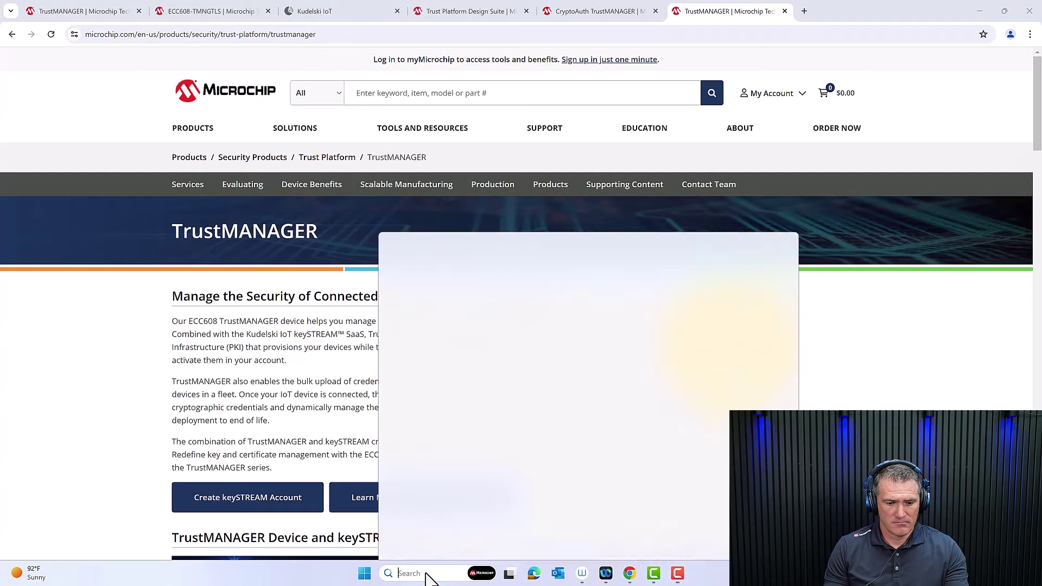
- Relaunch TPDS and open Utilities > Package Manager to check installed versions
text(tr)
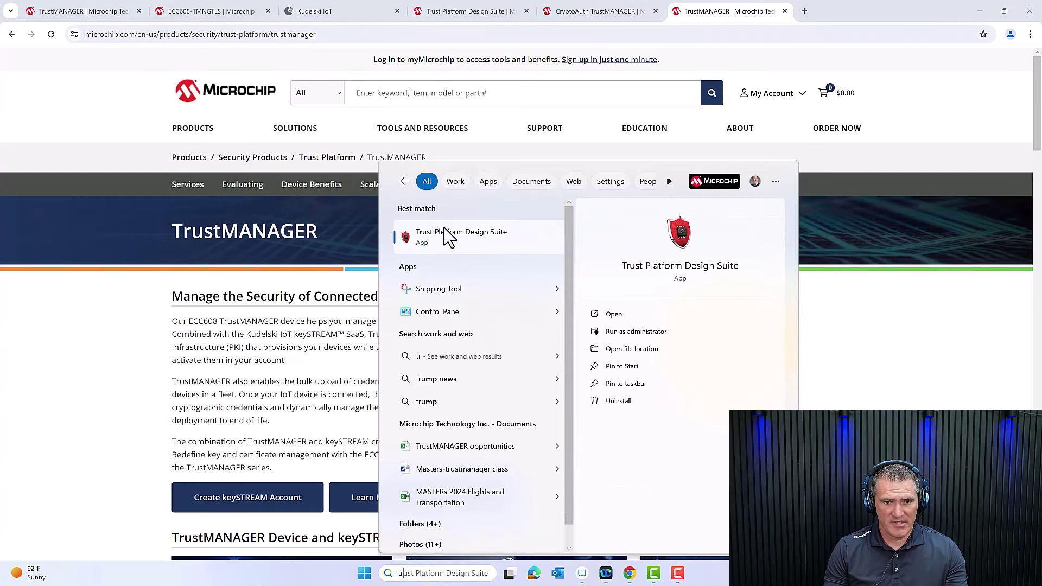
click(456, 244)
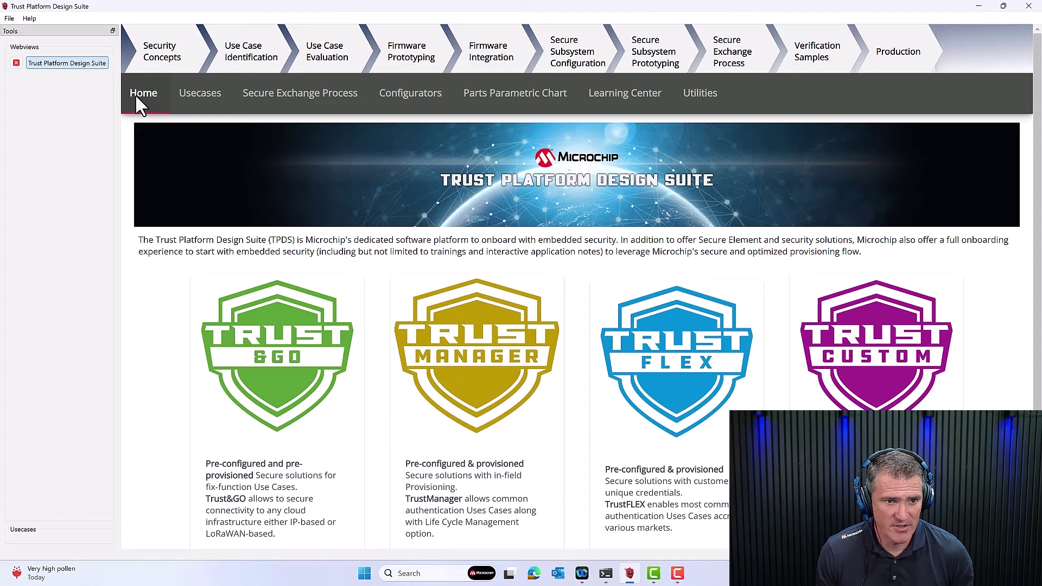
click(198, 94)
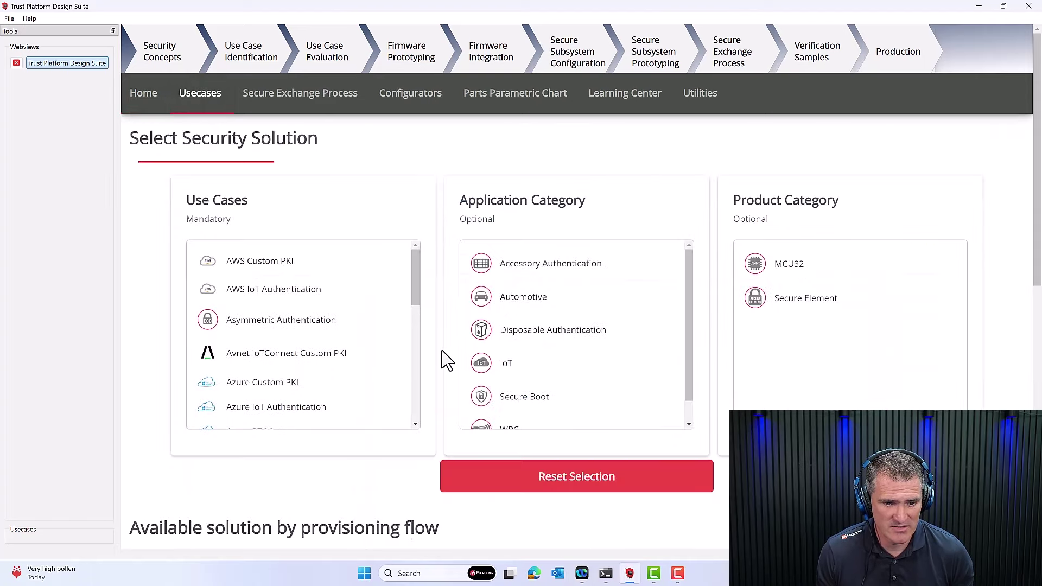
scroll(444, 374, down, 5)
scroll(446, 386, down, 2)
scroll(448, 385, up, 1)
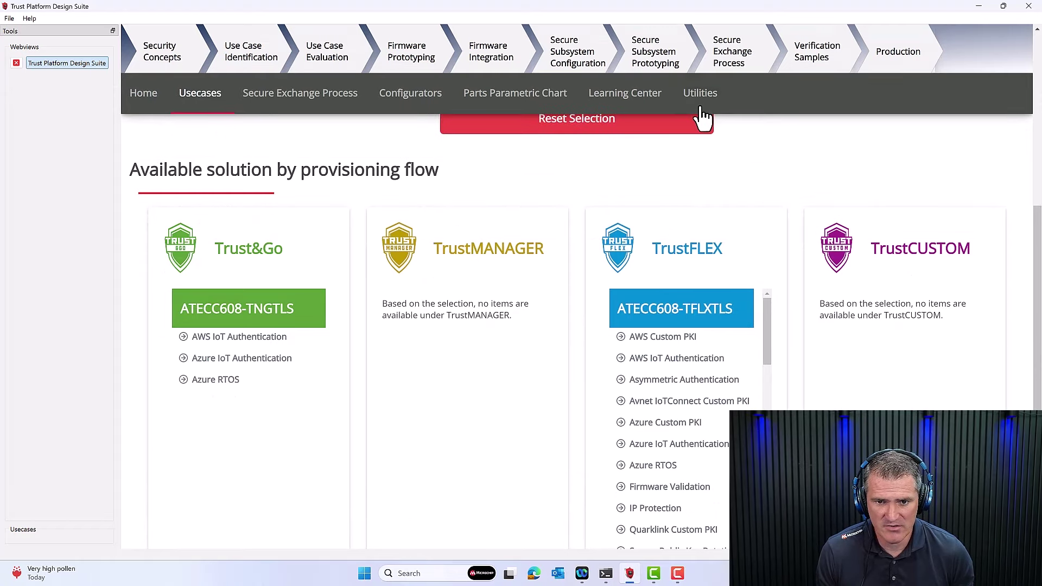
click(698, 105)
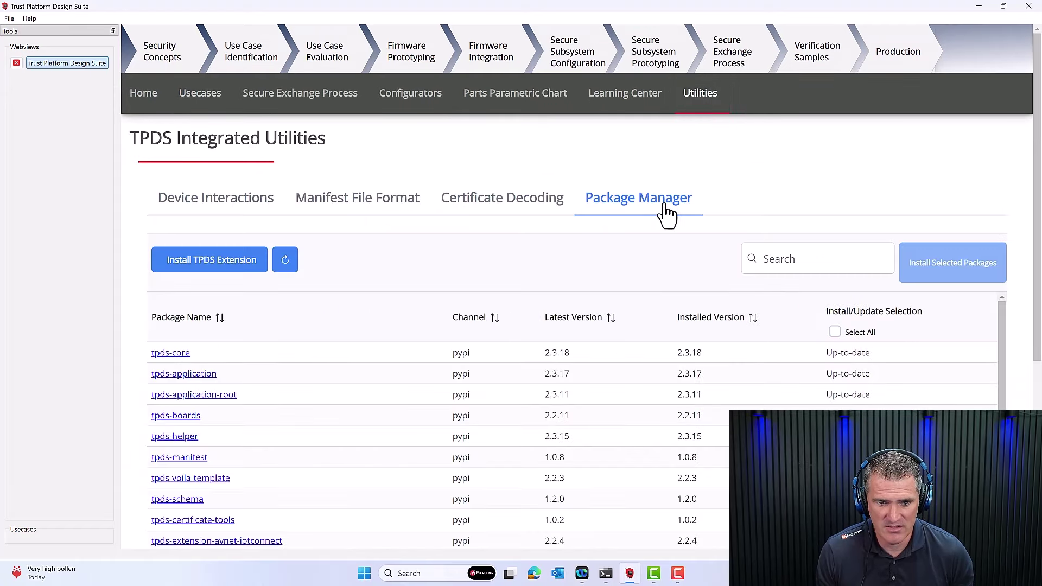
- Install tpds-extension-keystream-connect 1.0.2, accepting the license, then exit the application
scroll(1018, 350, down, 5)
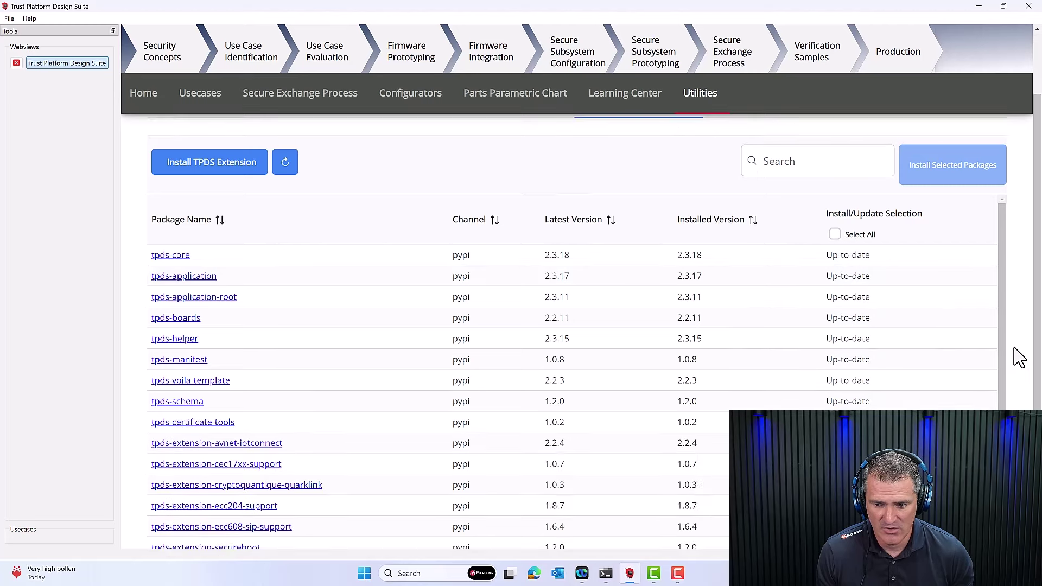
scroll(884, 353, down, 4)
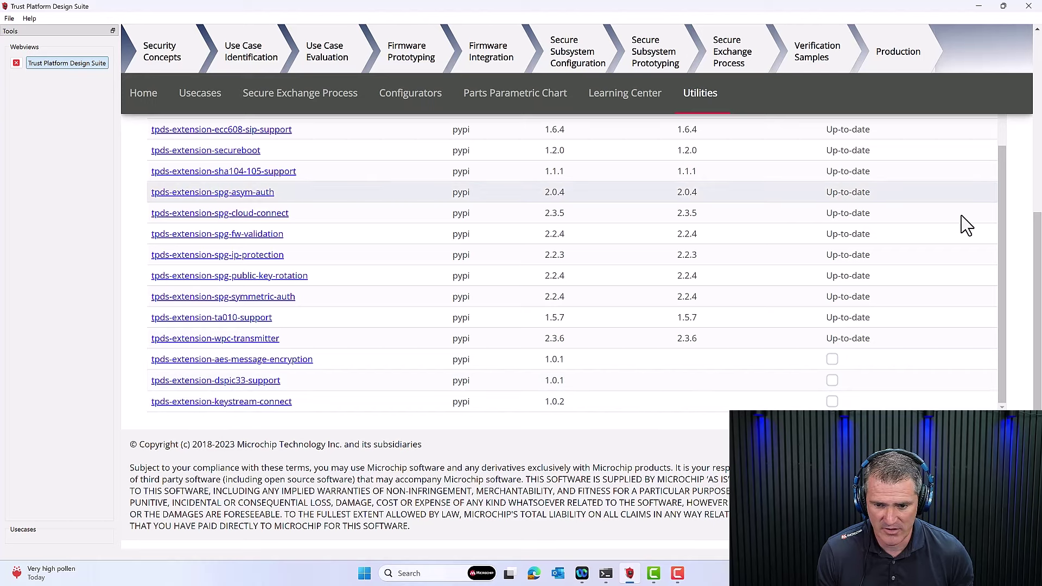
click(831, 401)
scroll(1026, 223, up, 4)
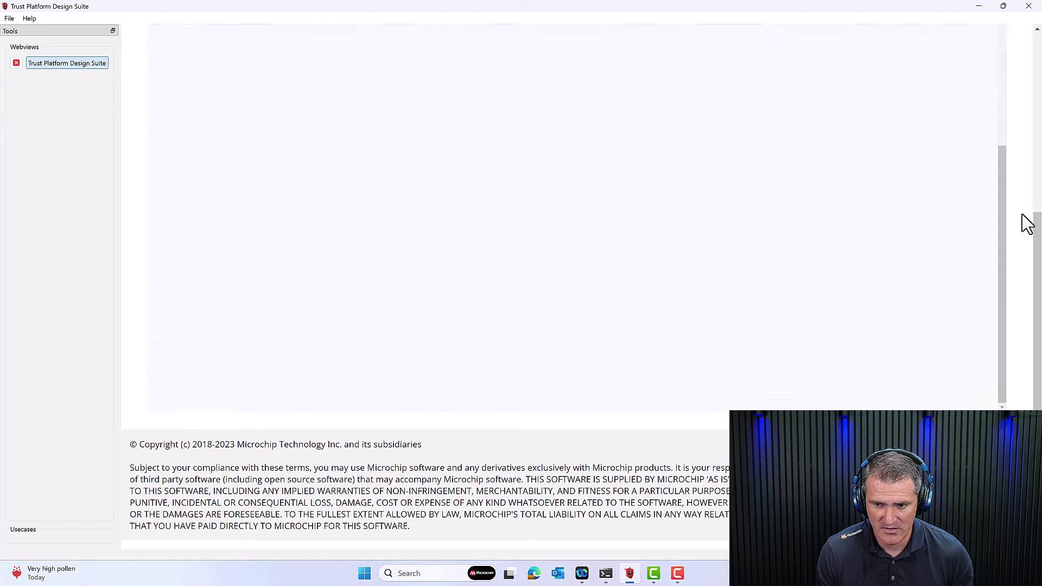
click(961, 218)
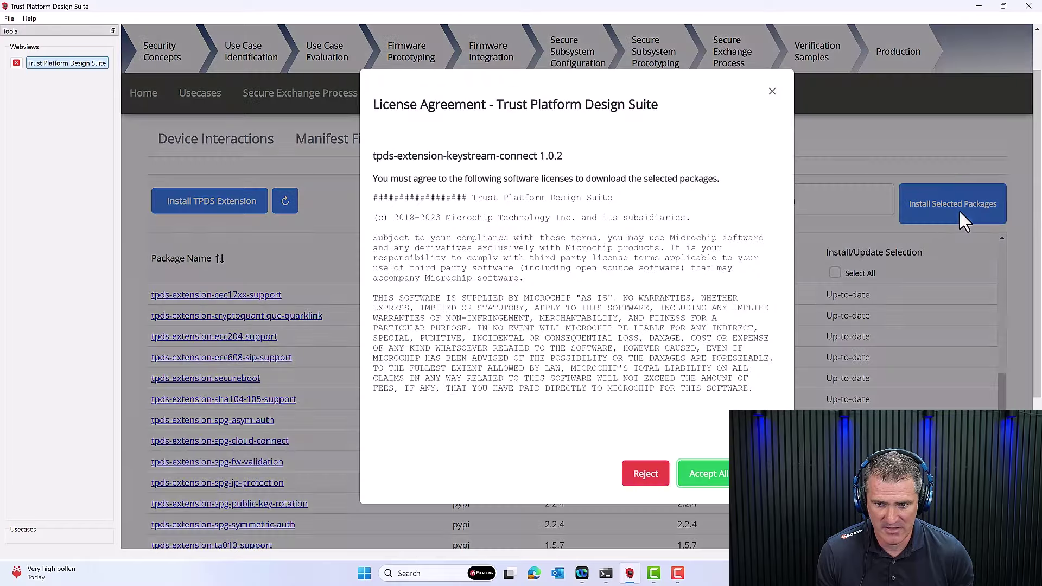
click(706, 473)
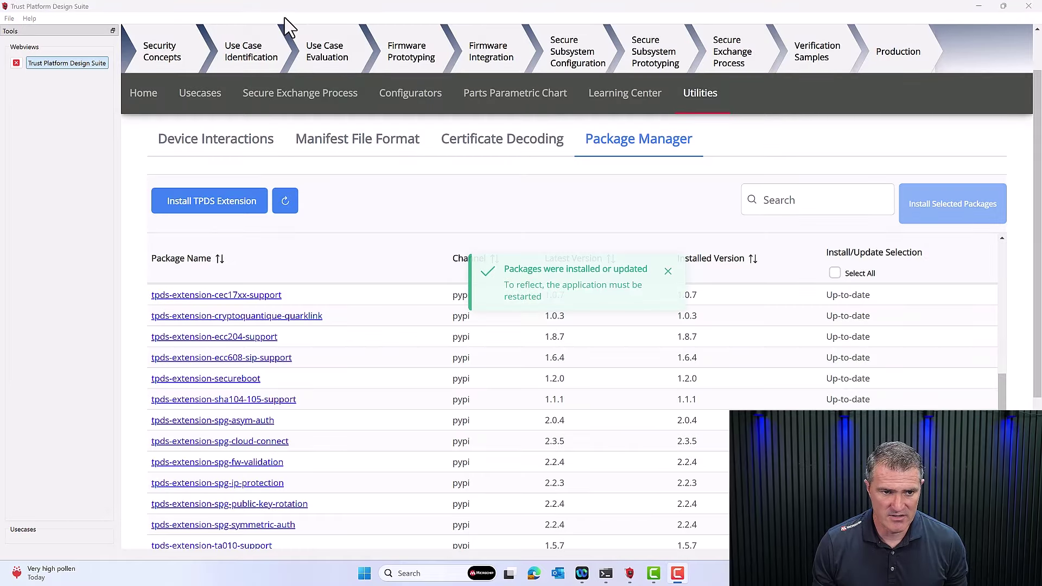
click(1029, 6)
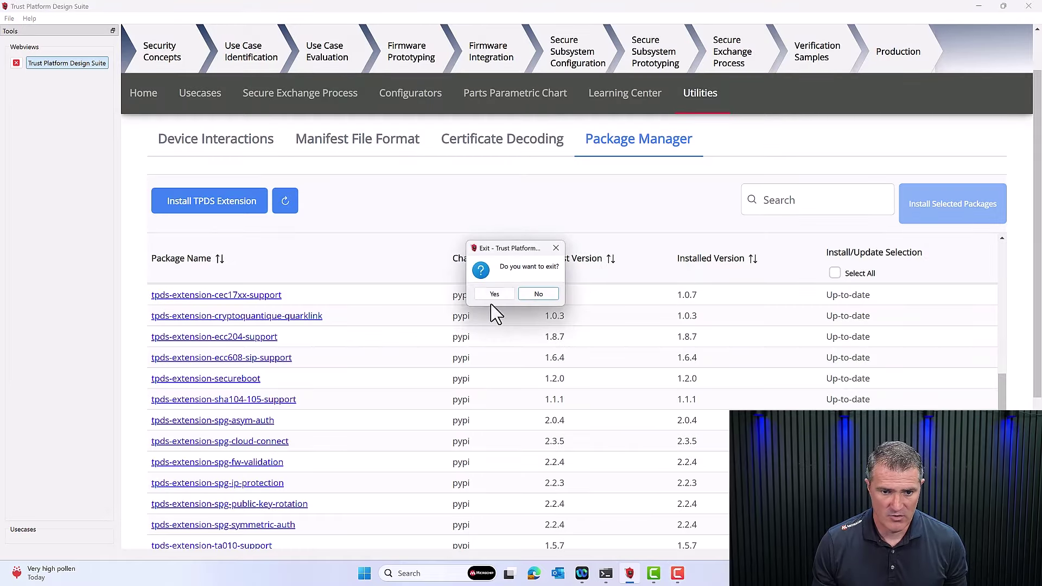
click(496, 297)
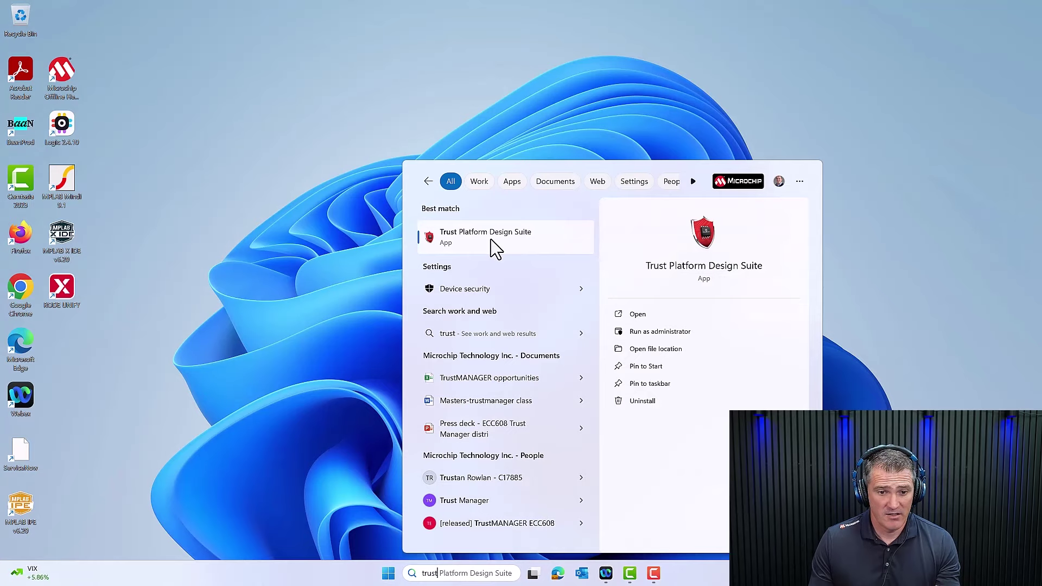
- Relaunch TPDS and open the keySTREAM In-field Provisioning use case from Usecases
click(485, 236)
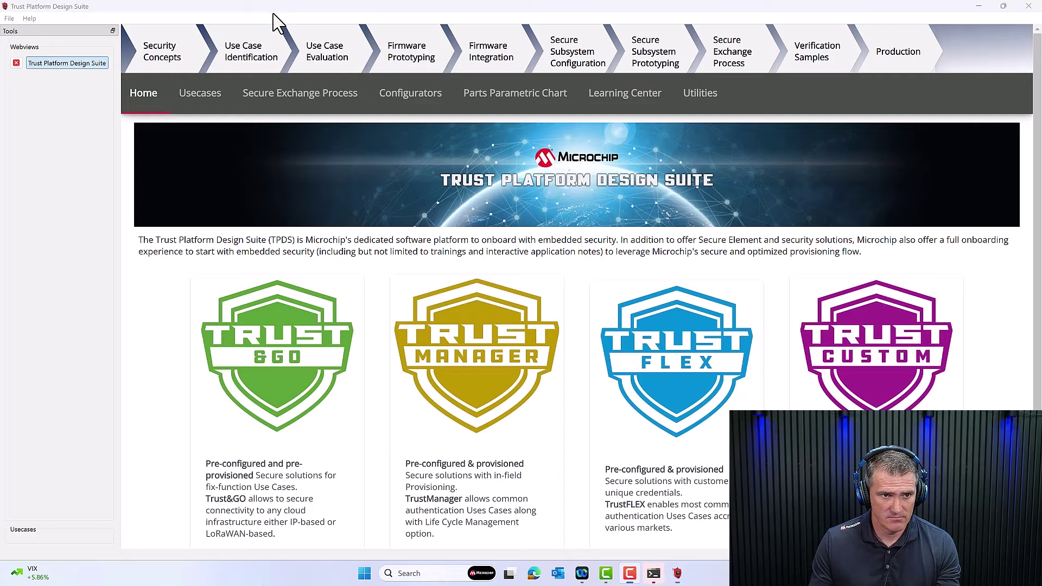
click(198, 95)
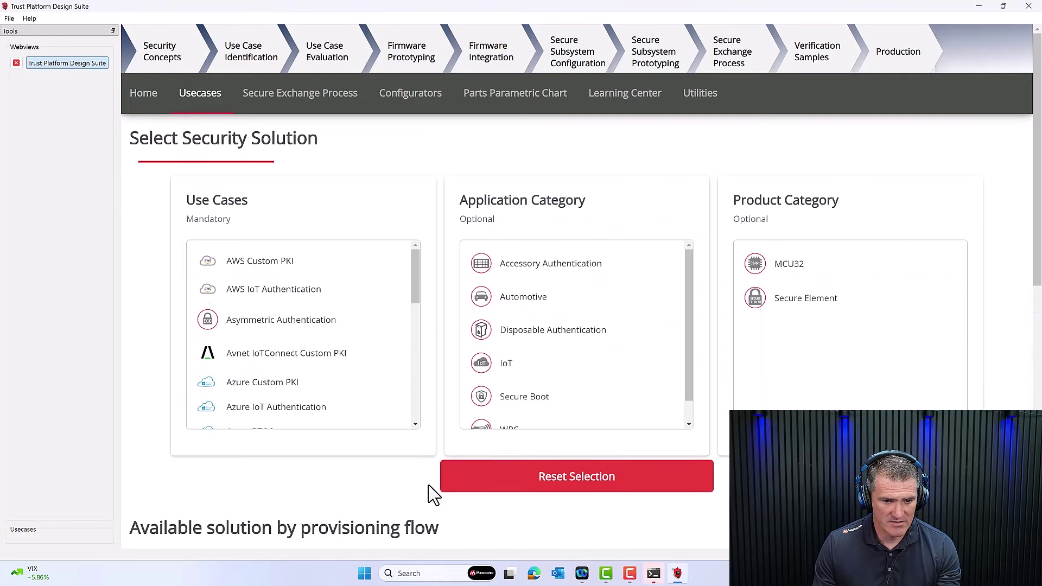
scroll(428, 491, down, 5)
scroll(467, 423, up, 1)
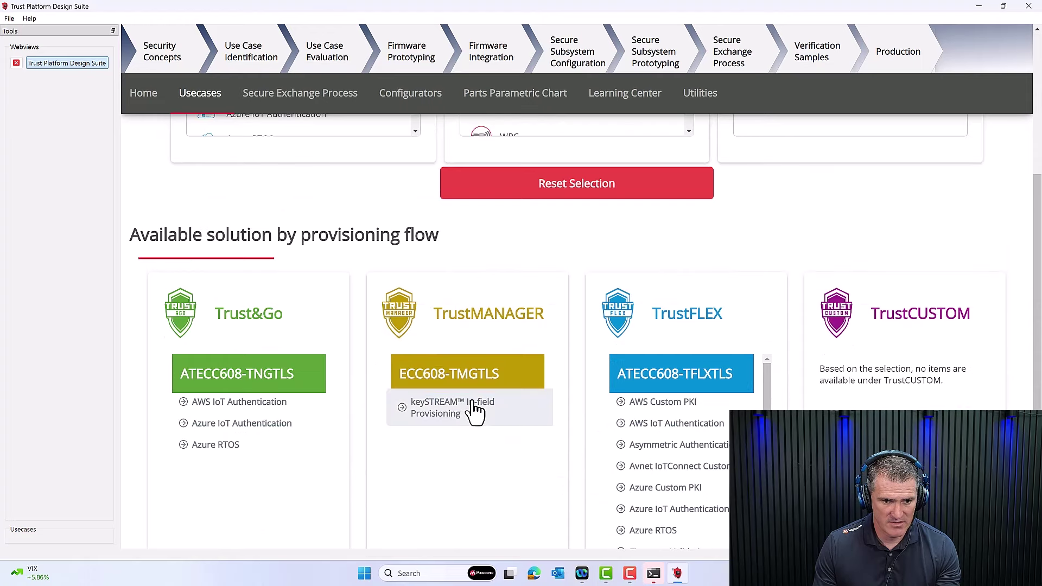
click(472, 416)
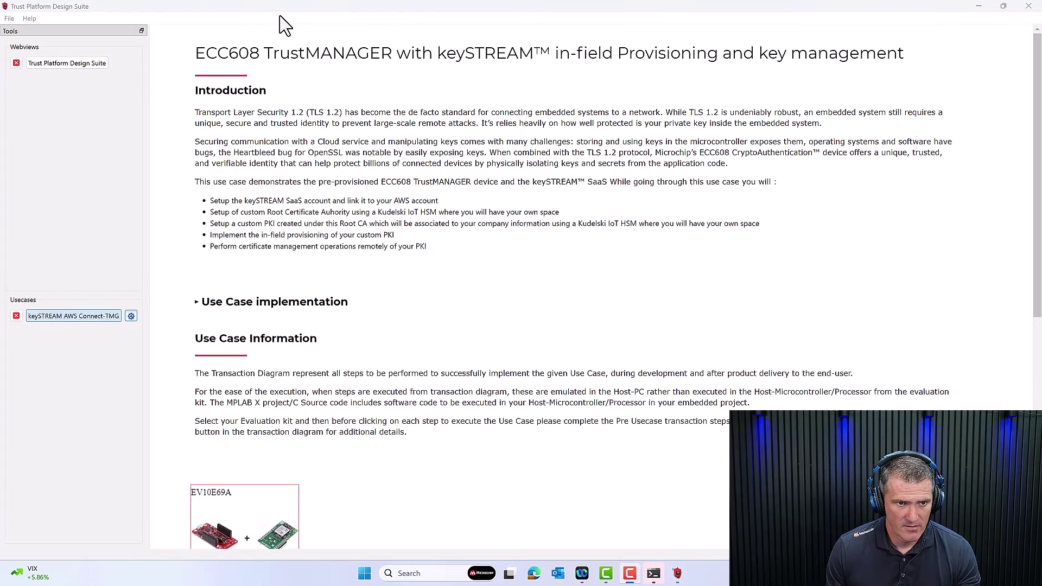
- Expand Use Case implementation and scroll down to the transaction diagram
click(211, 302)
scroll(274, 279, down, 1)
scroll(274, 281, down, 3)
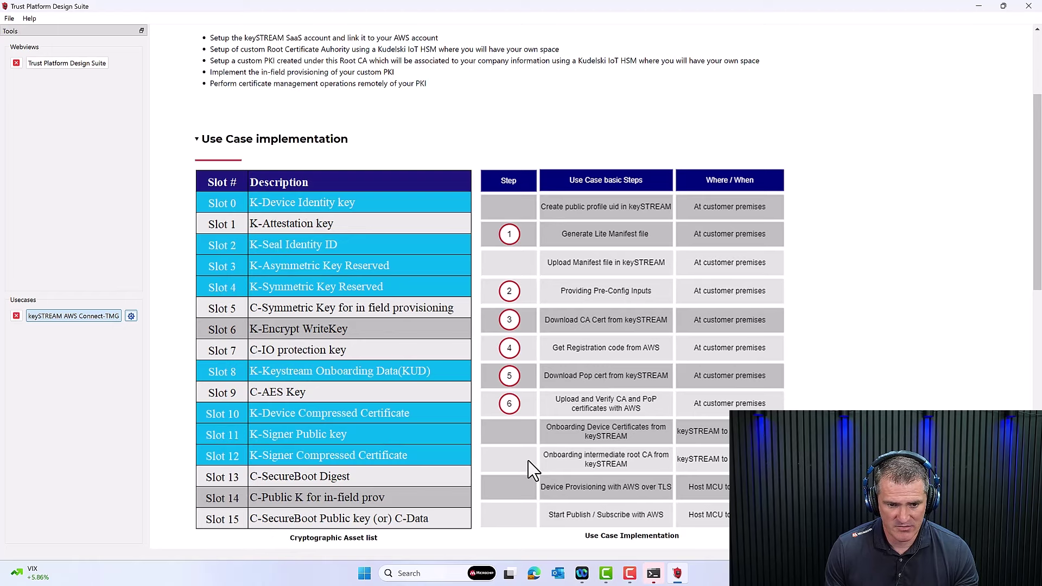
scroll(198, 271, down, 5)
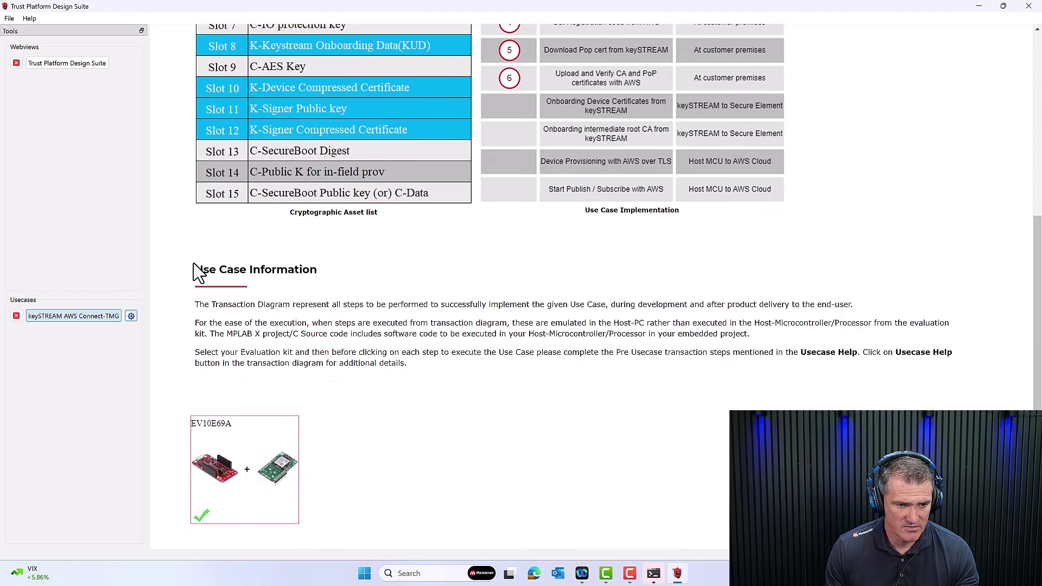
scroll(198, 272, down, 2)
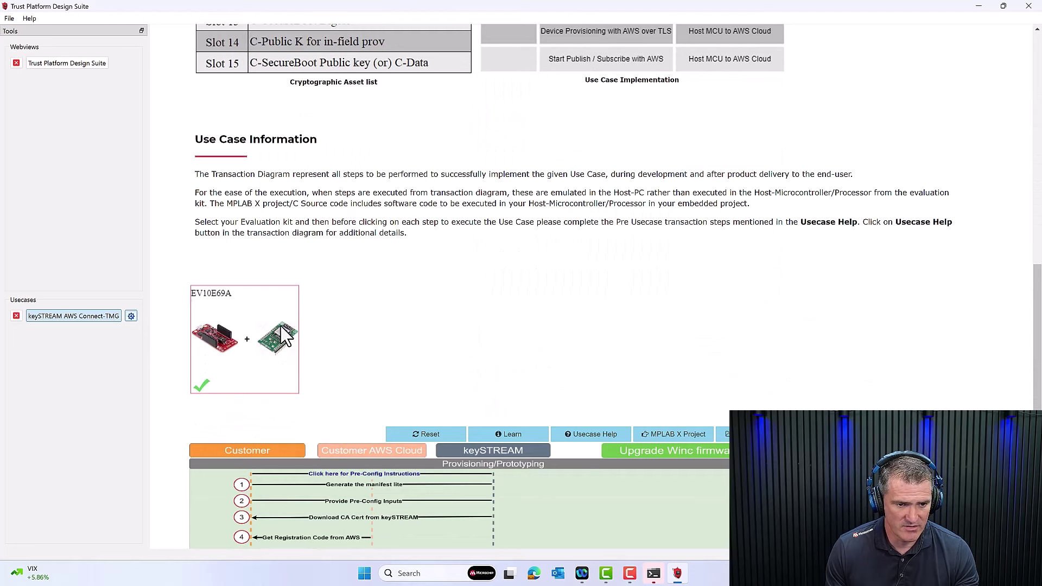
scroll(431, 298, down, 2)
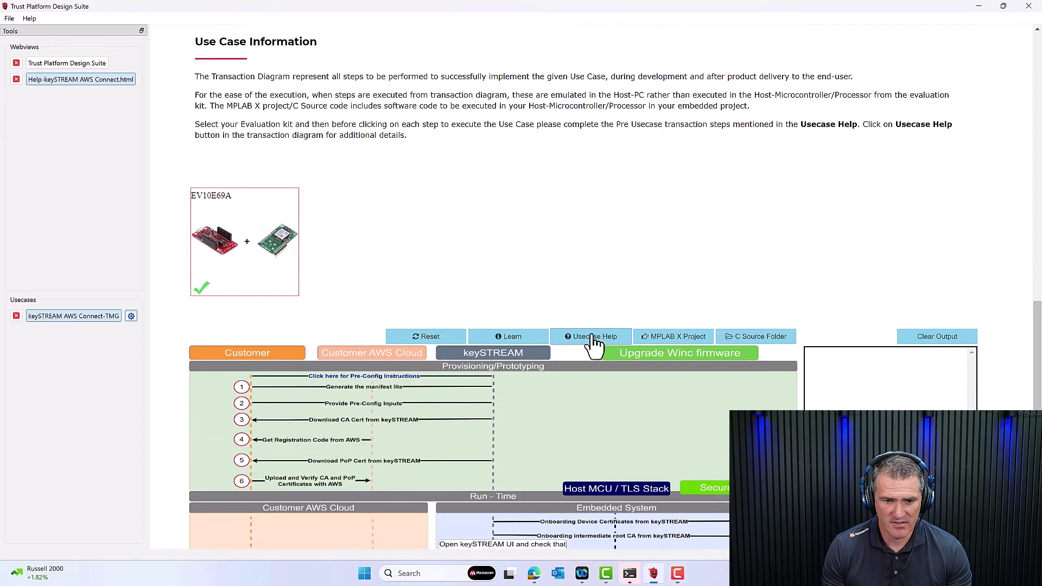
- Show the Help-keySTREAM AWS Connect page and highlight the 'MPLAB X Path is set in TPDS' instruction
click(60, 81)
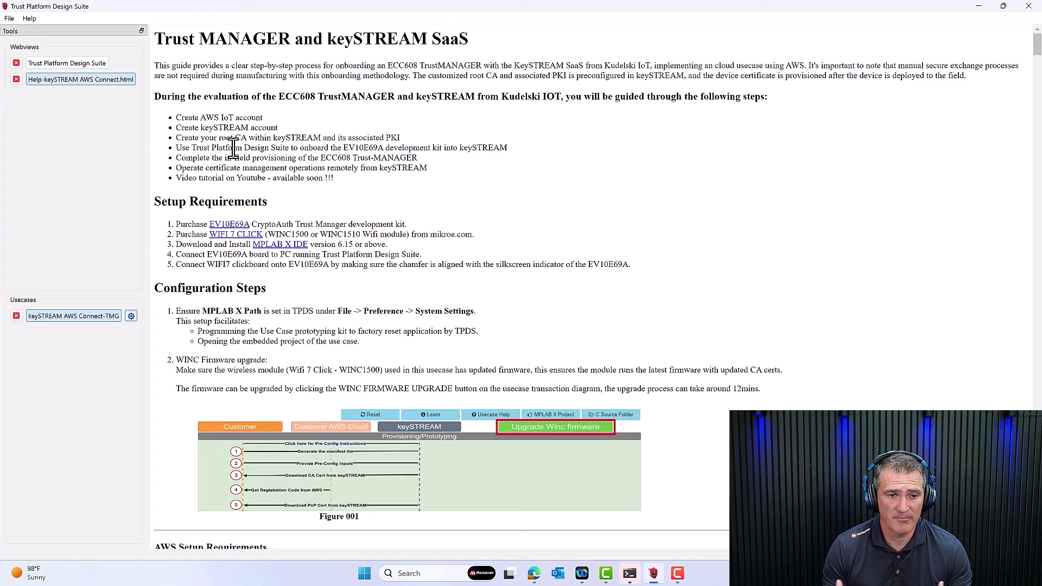
scroll(299, 130, down, 3)
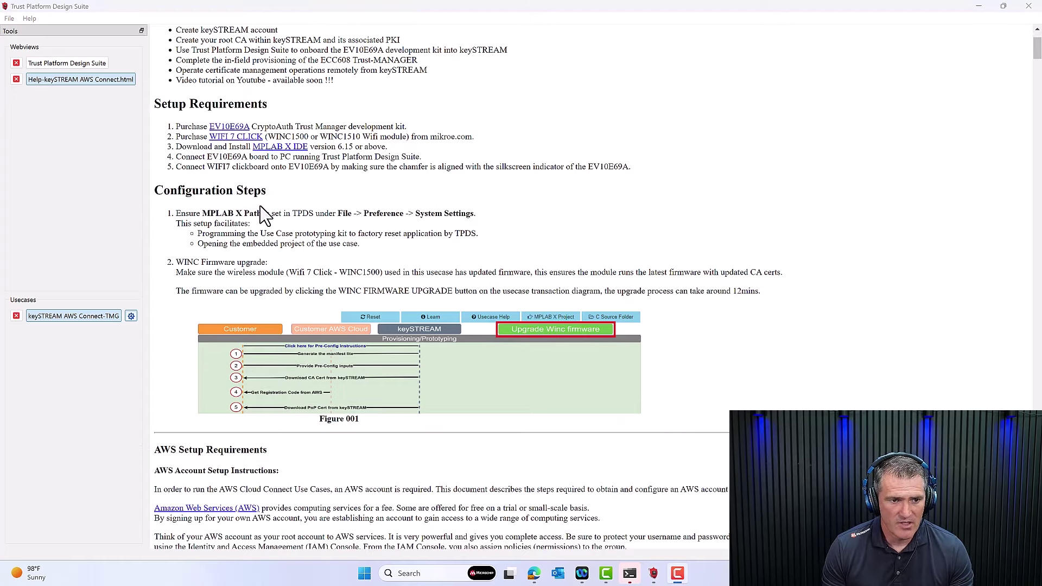
drag(203, 213, 457, 214)
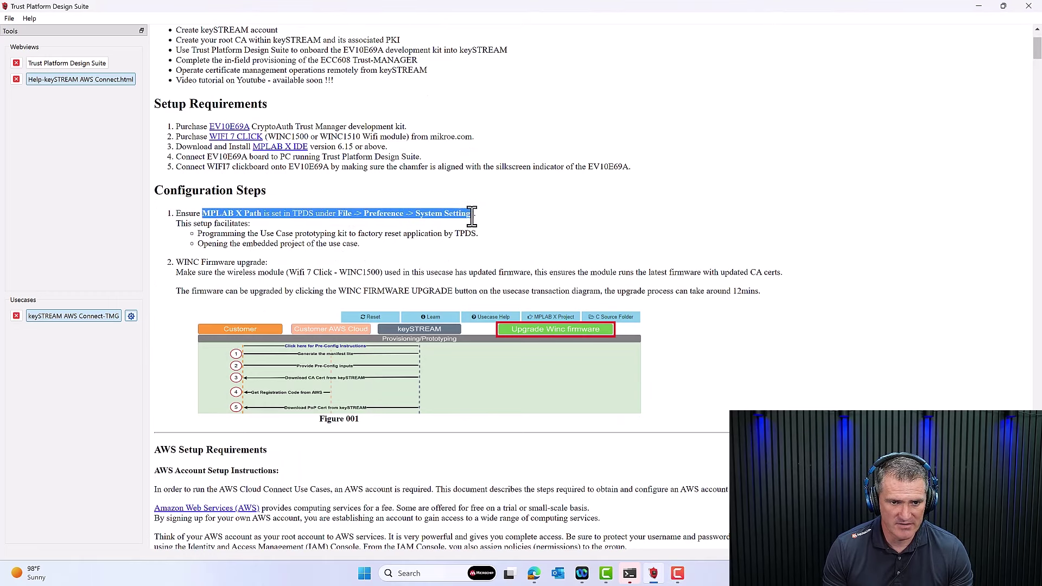
click(9, 19)
- In System settings, browse for the MPLABX path into C:\Program Files
click(33, 32)
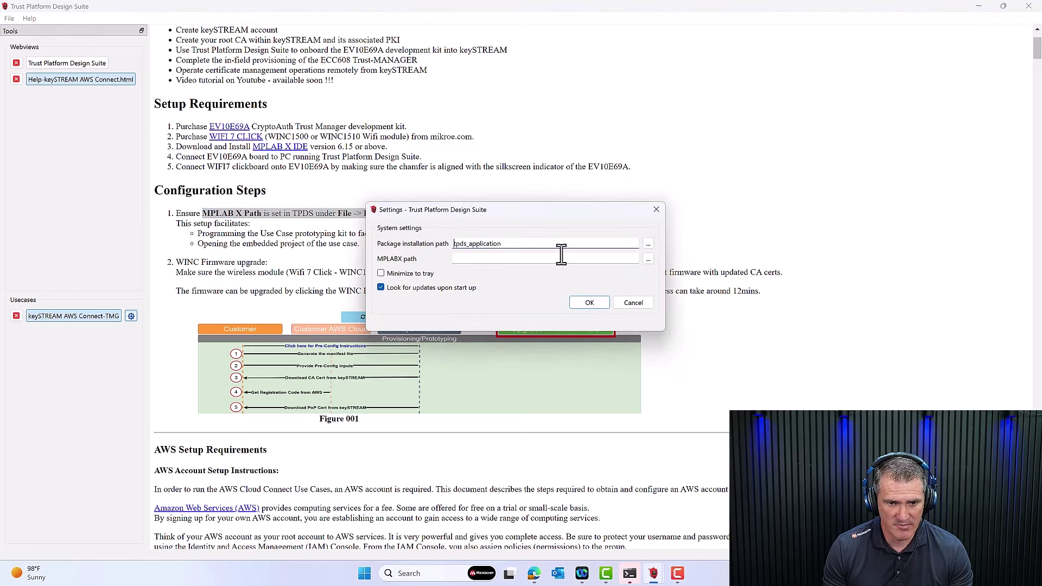
click(648, 259)
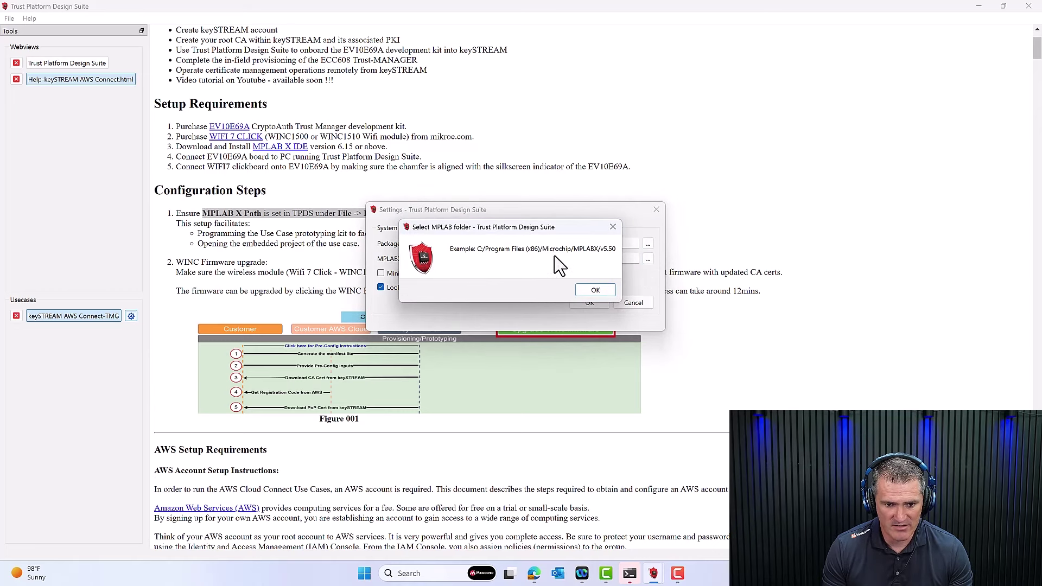
click(595, 290)
scroll(404, 380, down, 5)
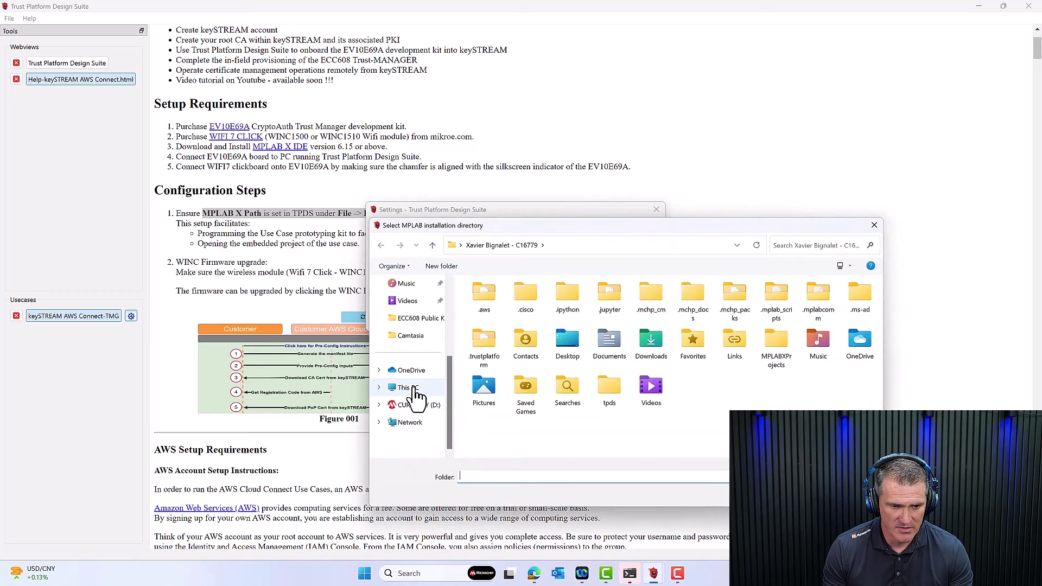
click(408, 388)
double_click(543, 313)
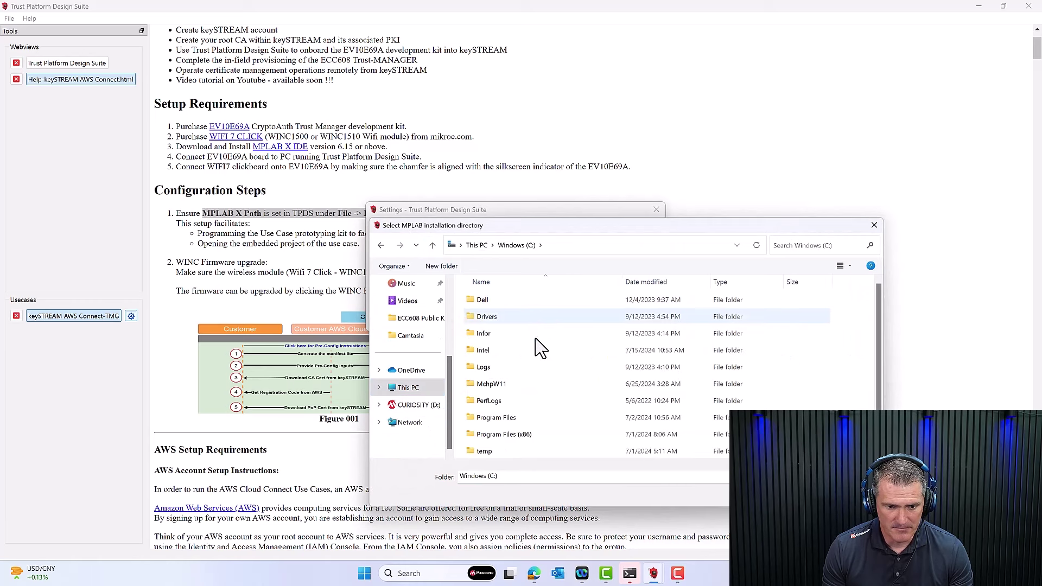
click(525, 419)
double_click(525, 419)
- Set the MPLABX path to C:/Program Files/Microchip/MPLABX/v6.20 and save the settings
scroll(522, 421, down, 5)
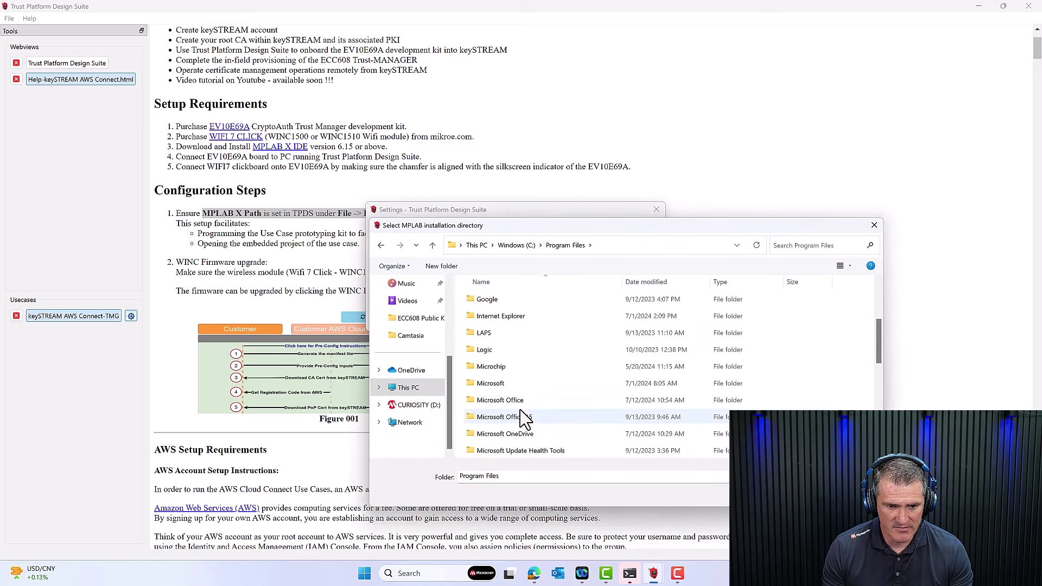
click(514, 367)
double_click(512, 367)
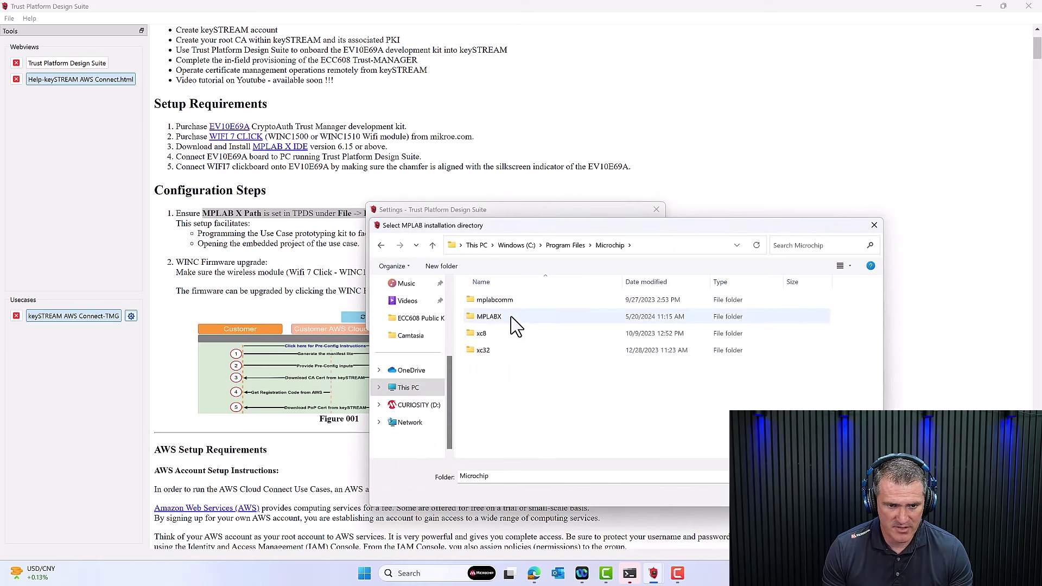
double_click(516, 320)
click(505, 299)
double_click(509, 305)
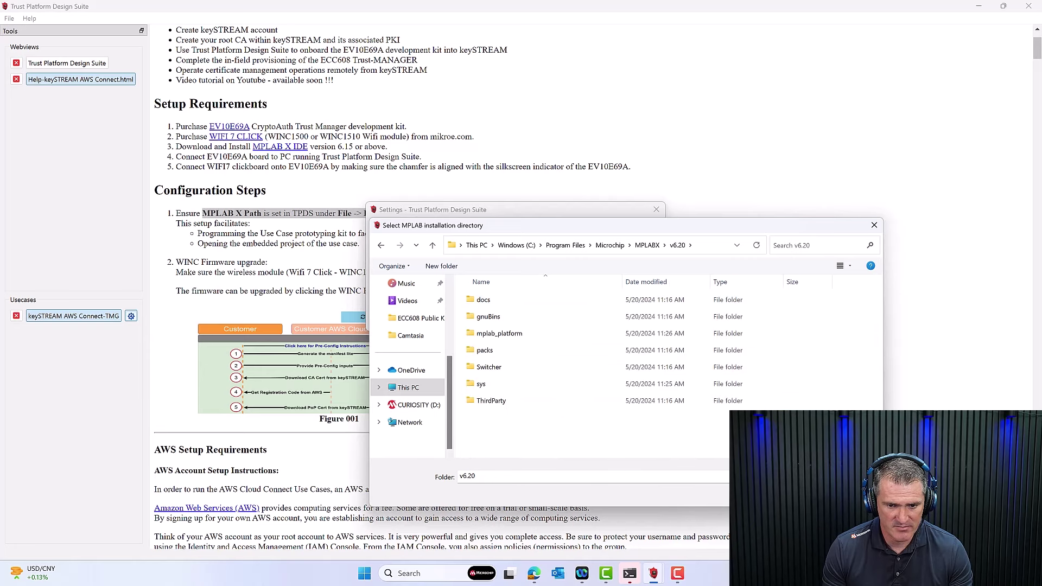
key(Return)
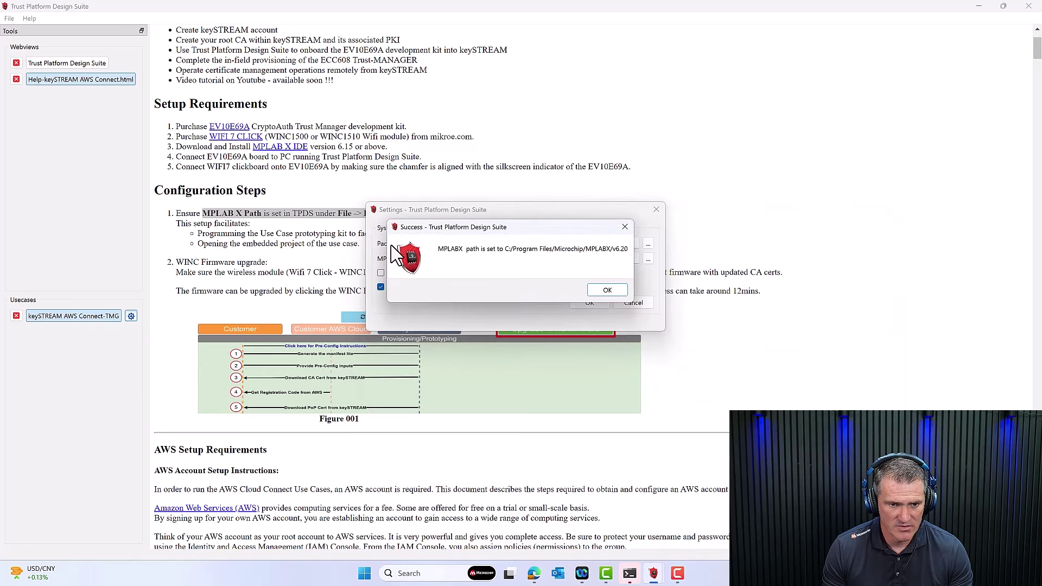
click(602, 292)
click(591, 302)
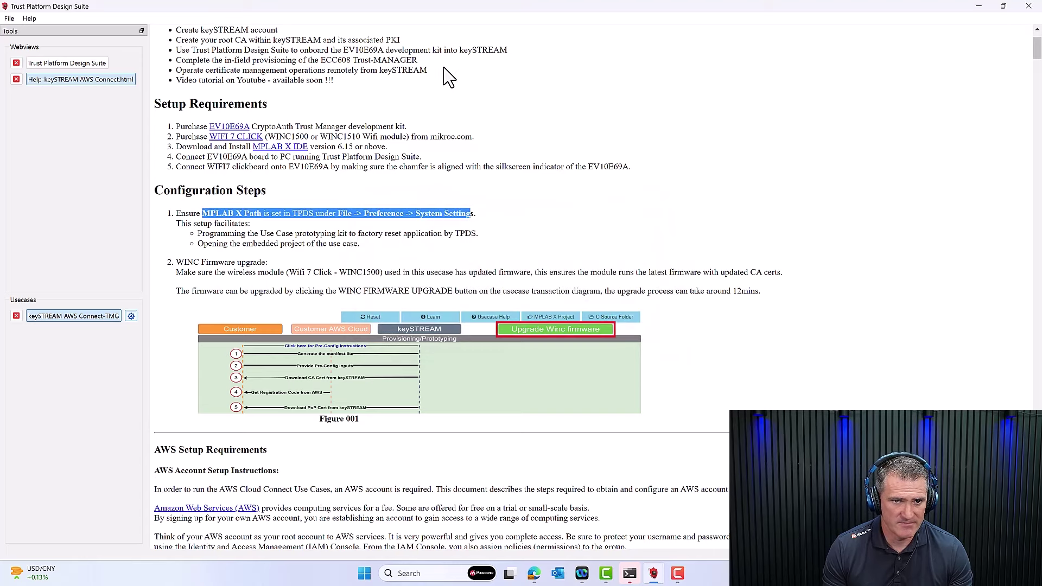
- Read the help page's 'Configuring the account using CloudFormation Templates' steps, then switch to the AWS Console
scroll(451, 38, down, 5)
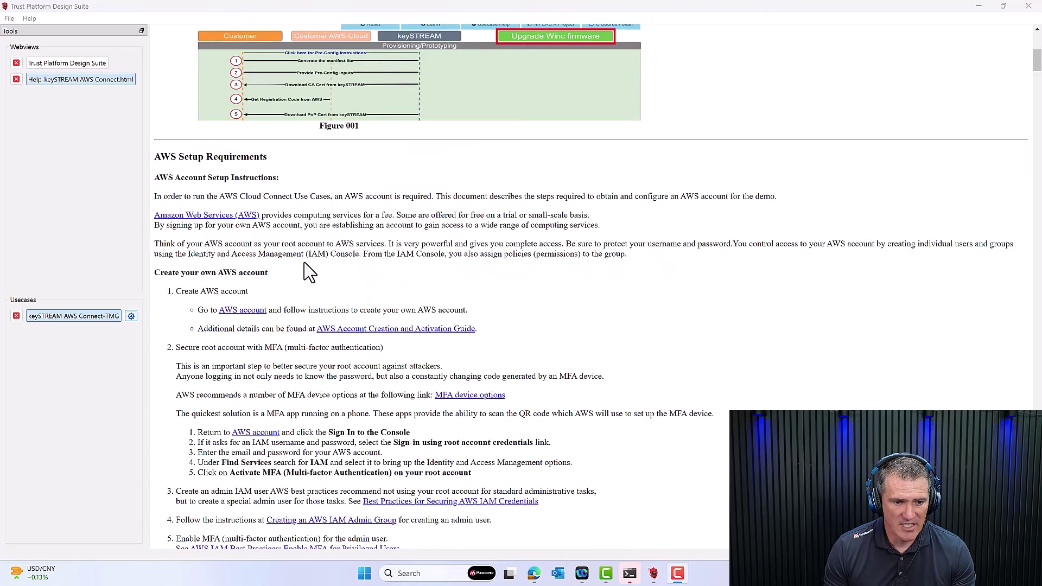
scroll(299, 294, down, 1)
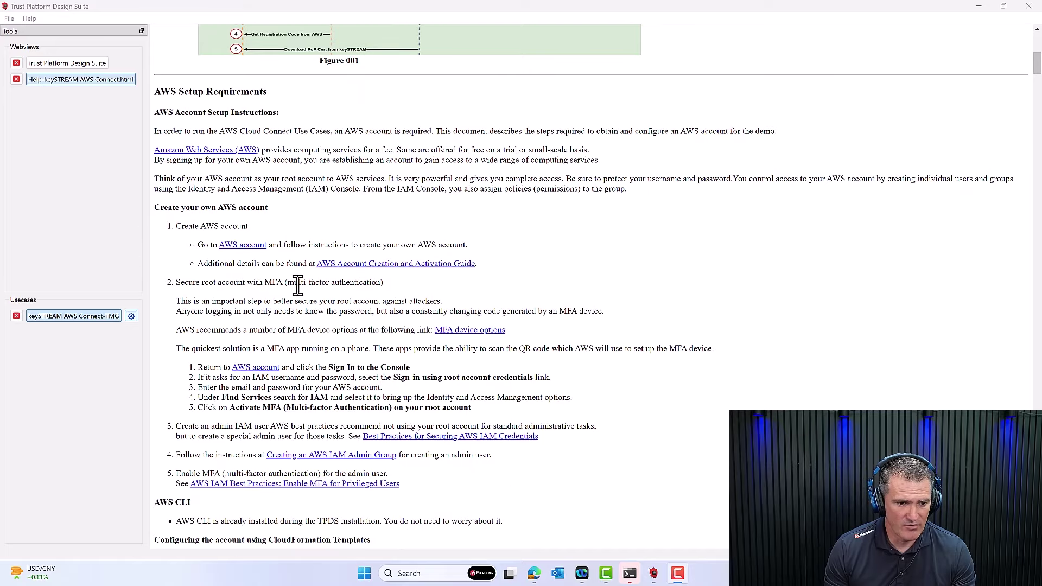
scroll(297, 284, down, 1)
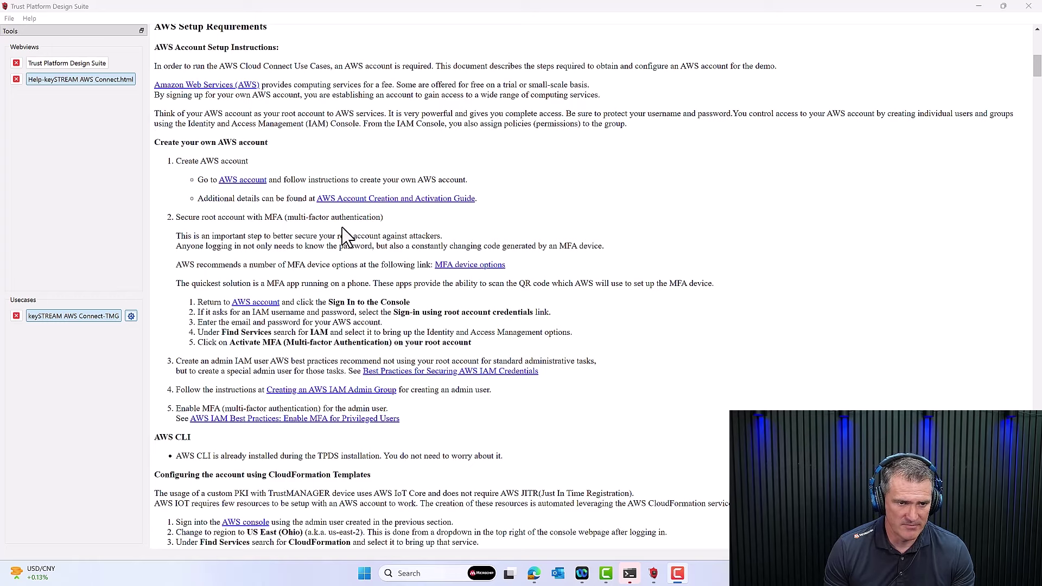
scroll(338, 241, down, 3)
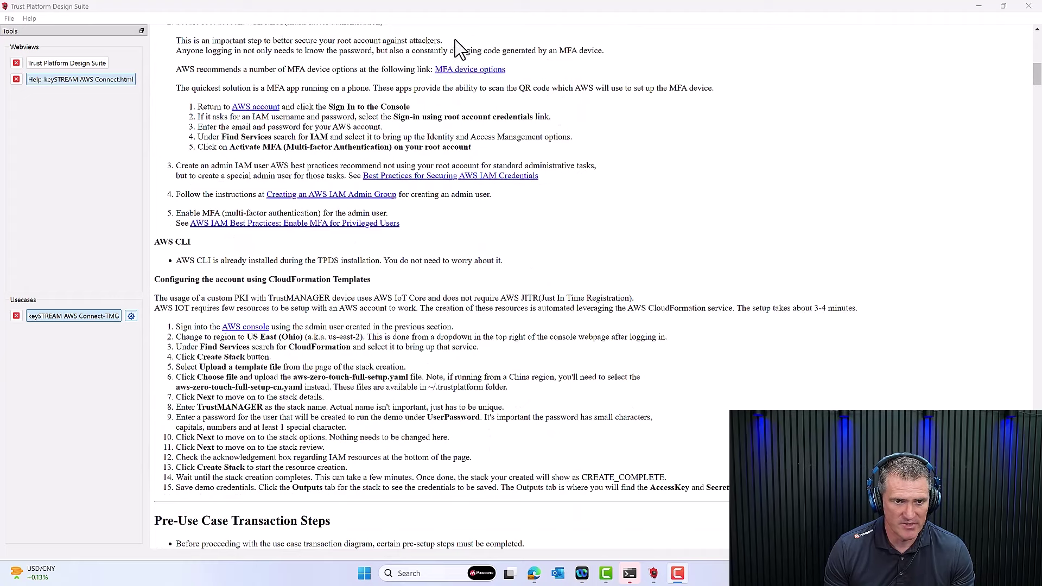
key(alt+Tab)
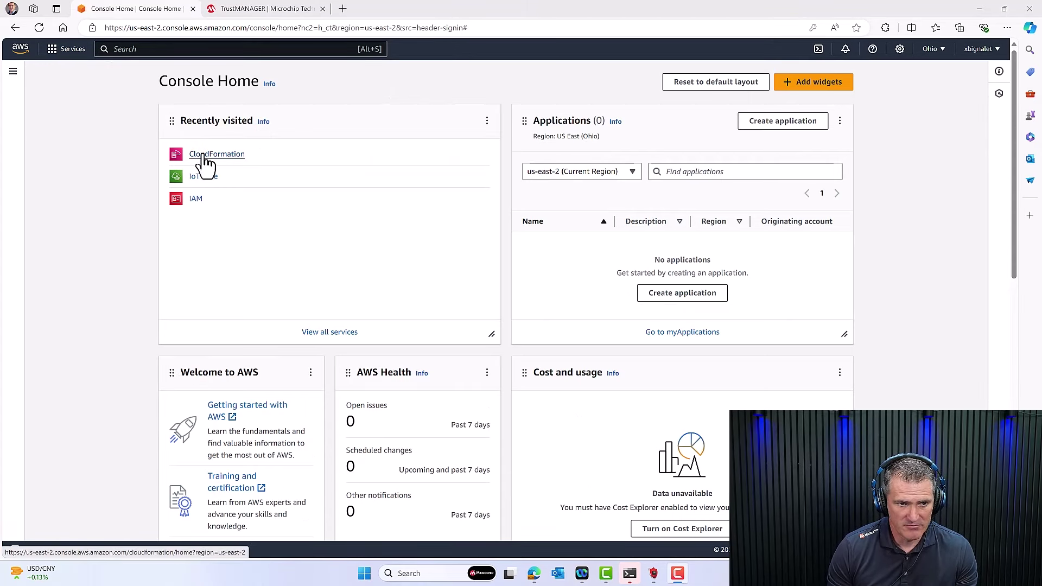
- Open CloudFormation and inspect the existing TrustManager stack's Outputs
click(147, 48)
text(cloudformation)
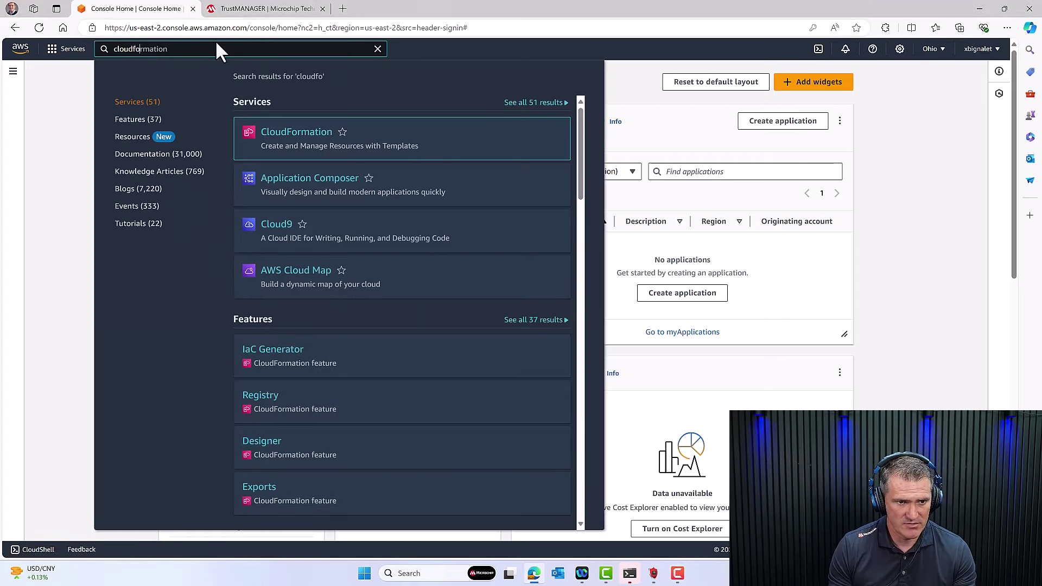
click(292, 144)
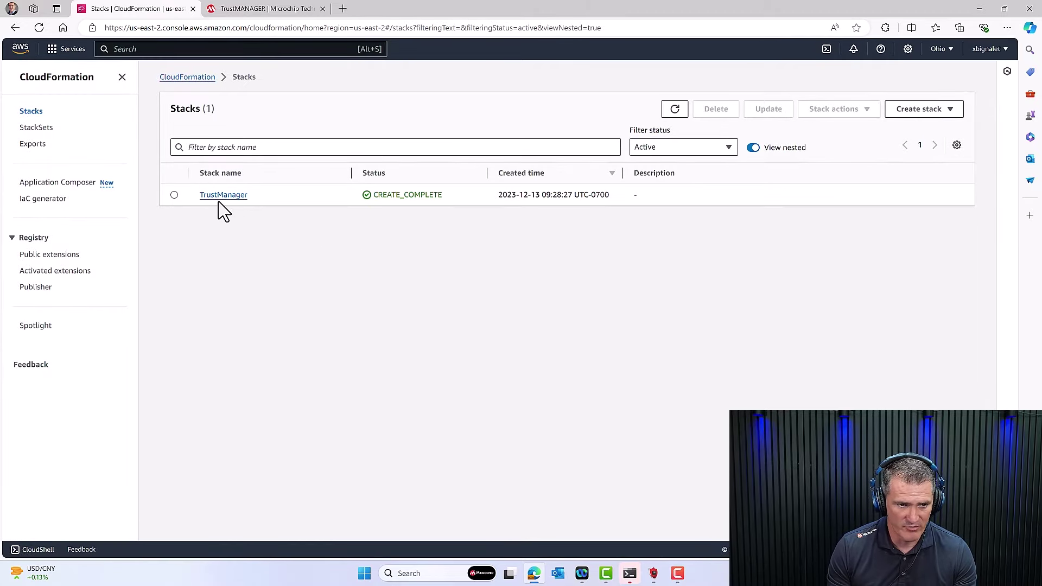
click(237, 206)
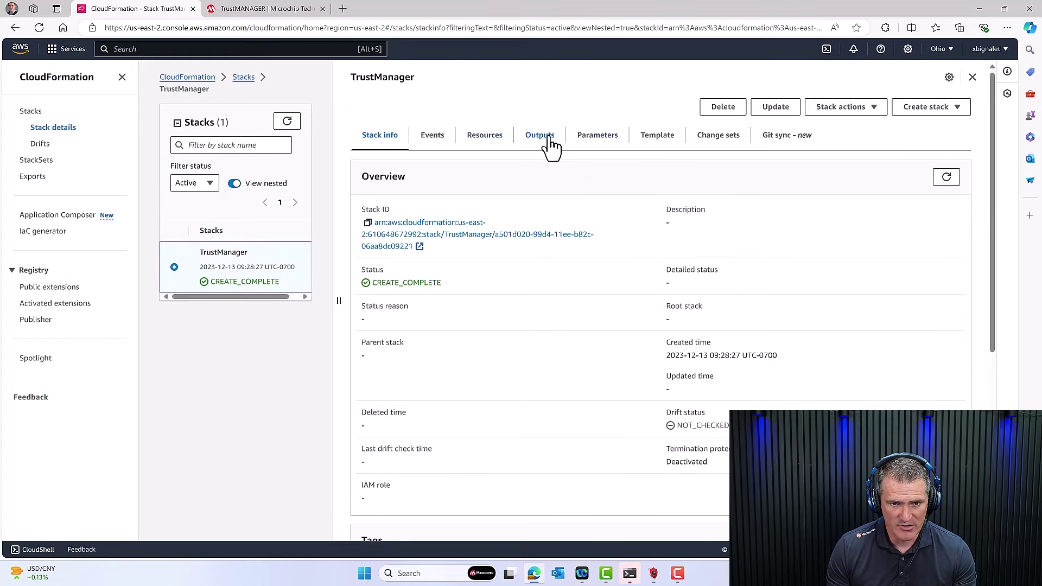
click(549, 142)
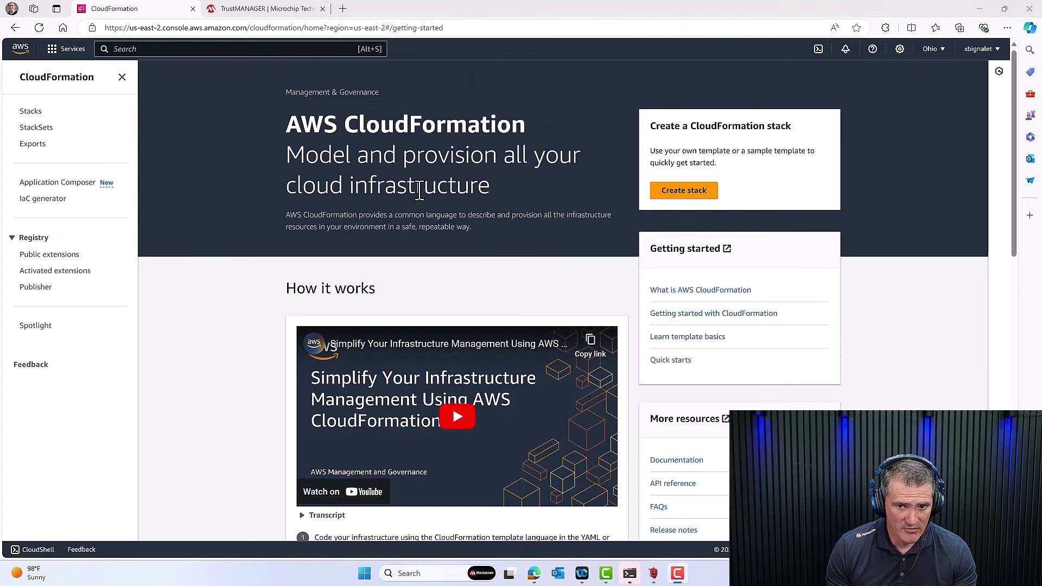
- Start a new CloudFormation stack from an uploaded template file, browsing to the C: drive
click(684, 190)
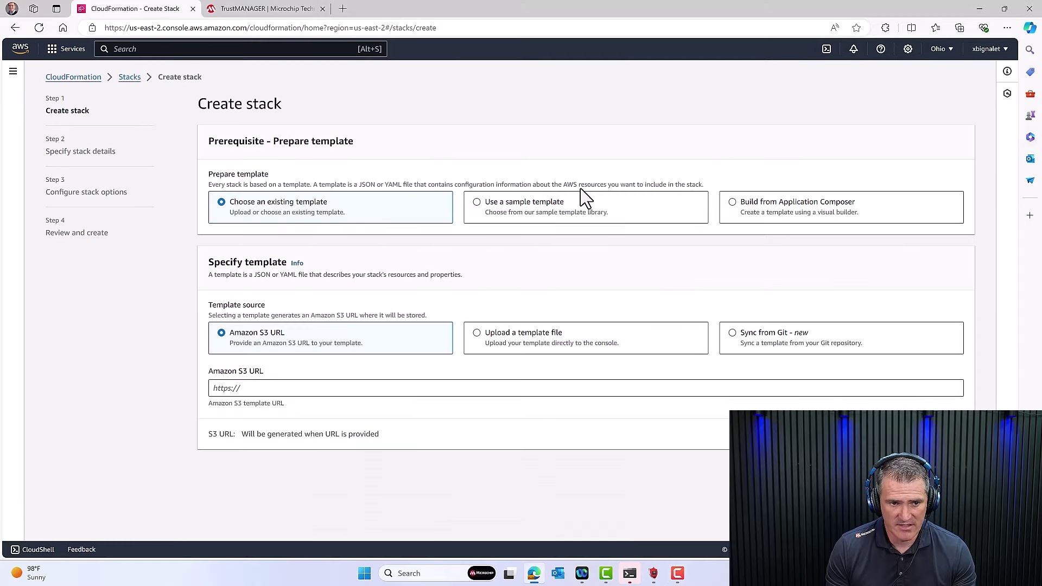
click(494, 340)
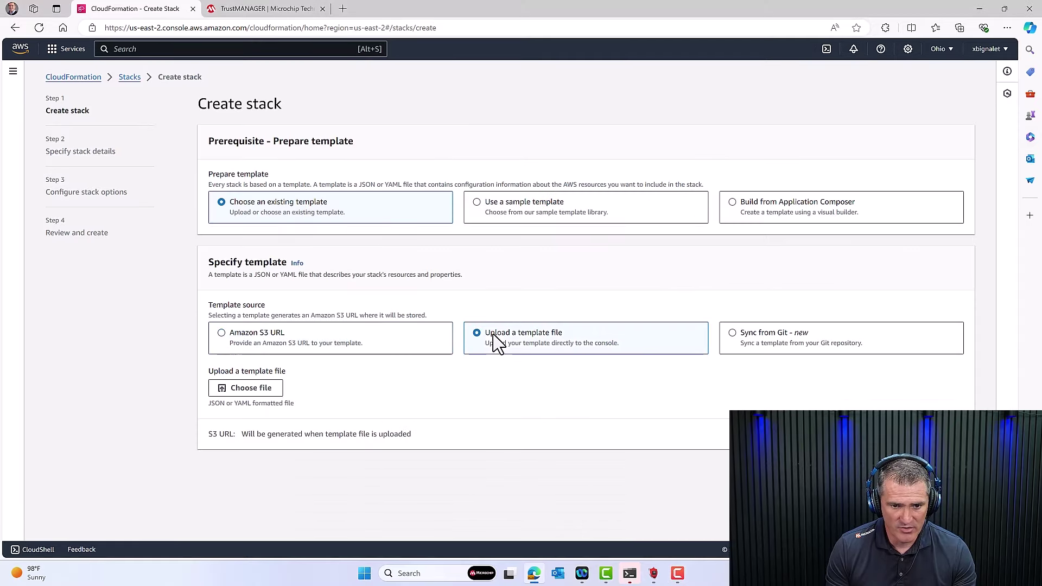
click(264, 390)
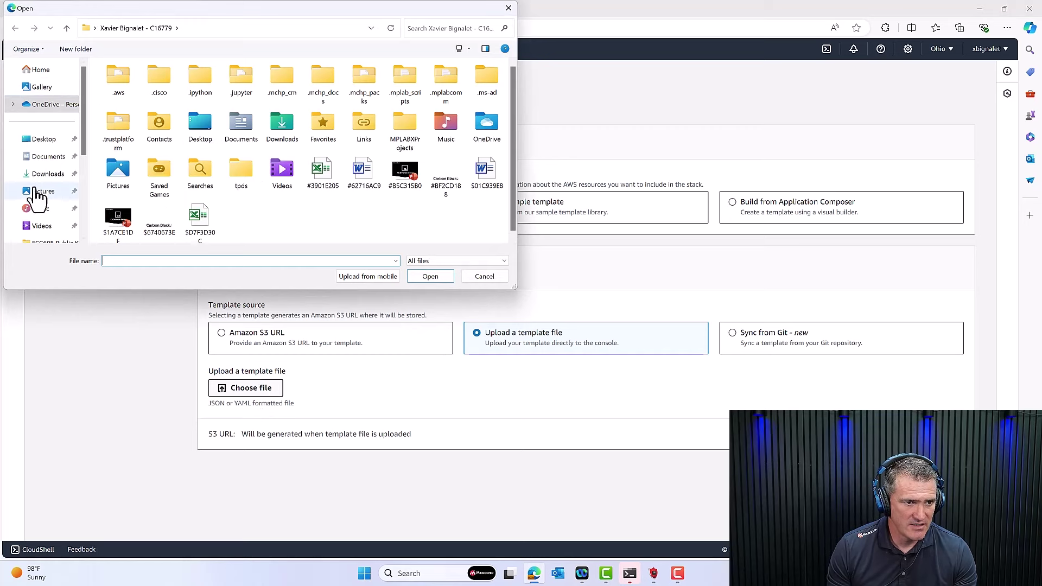
scroll(46, 179, down, 3)
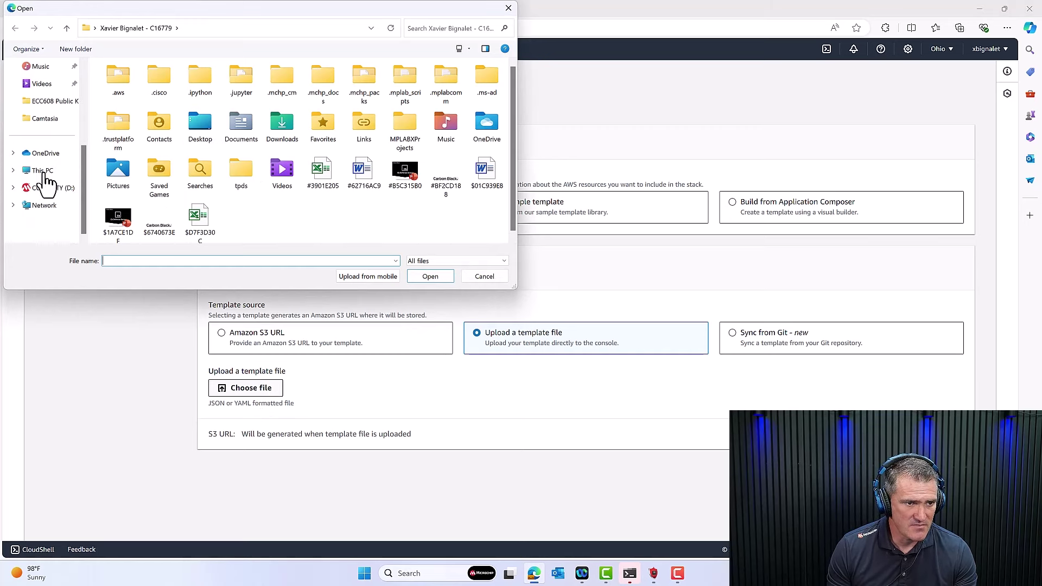
click(44, 172)
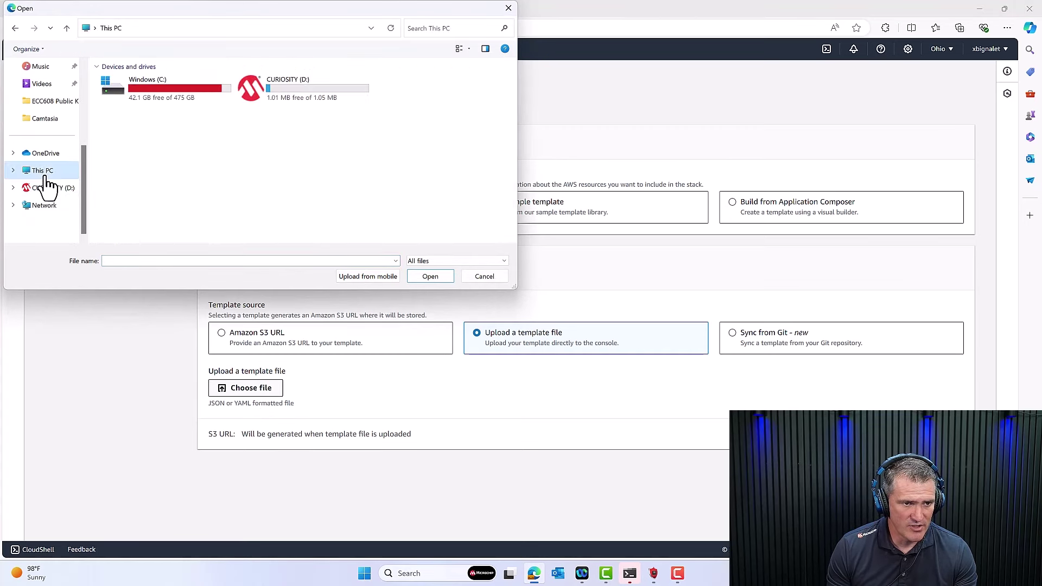
double_click(181, 103)
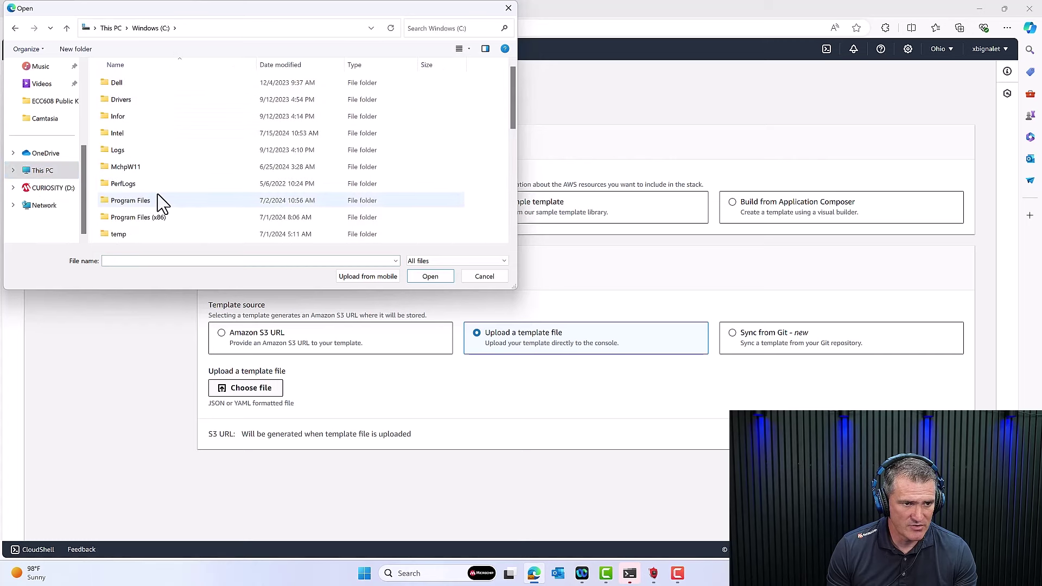
- Upload aws-zero-touch-full-setup.yaml from the user's .trustplatform folder as the stack template
scroll(160, 205, down, 3)
scroll(130, 158, up, 1)
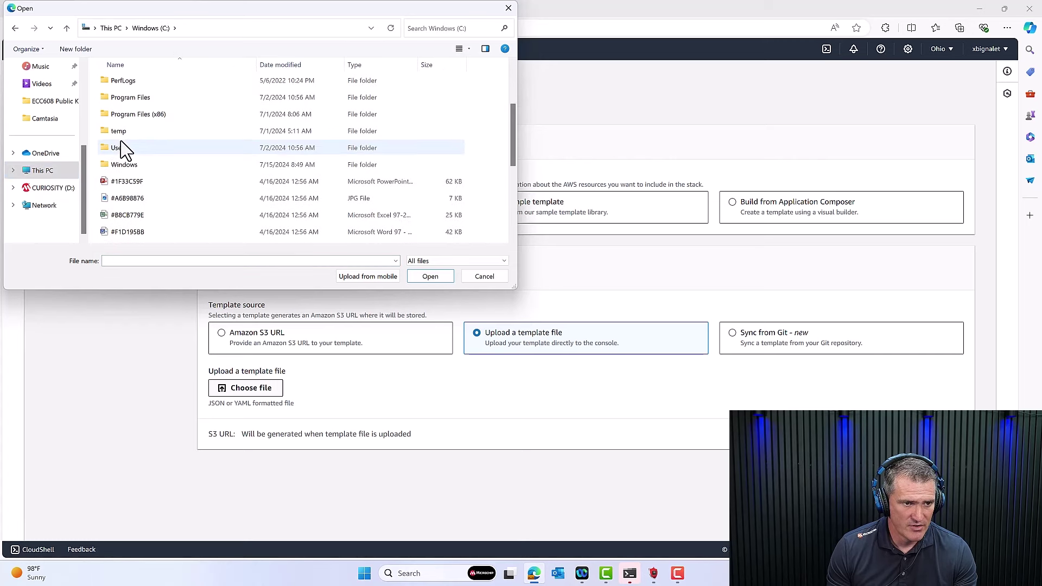
double_click(125, 147)
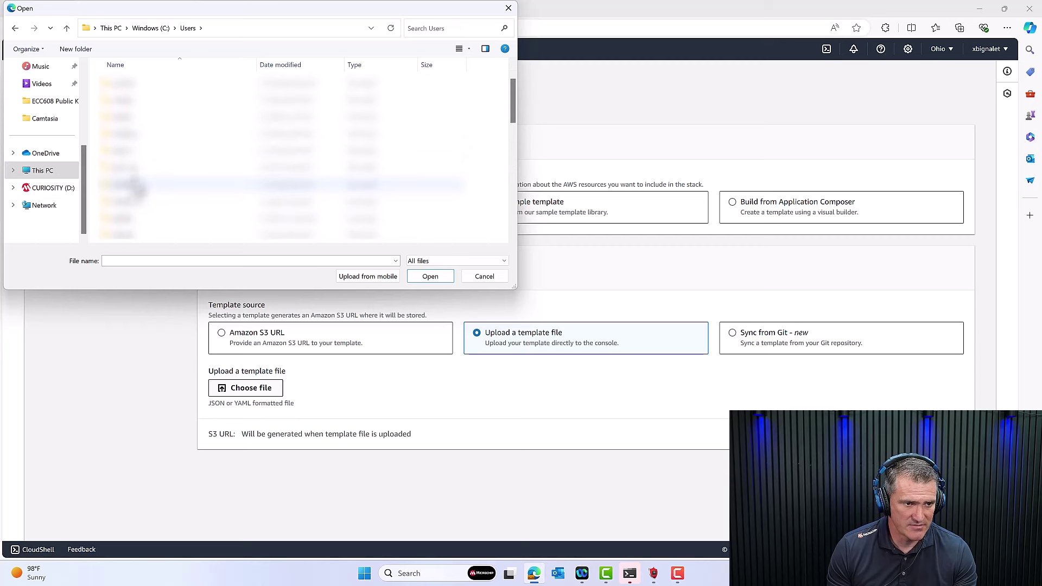
scroll(139, 186, down, 3)
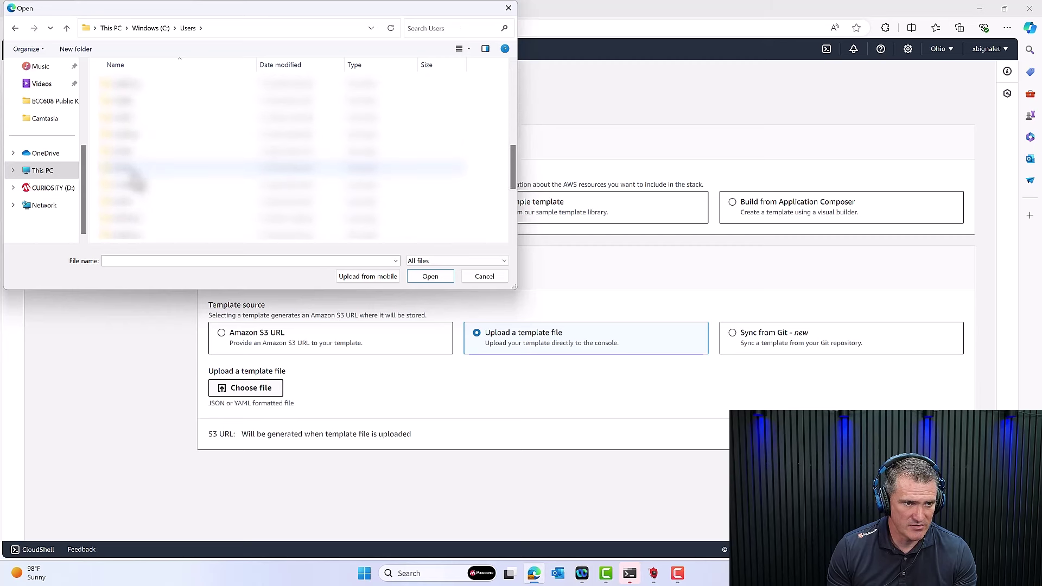
scroll(137, 183, up, 5)
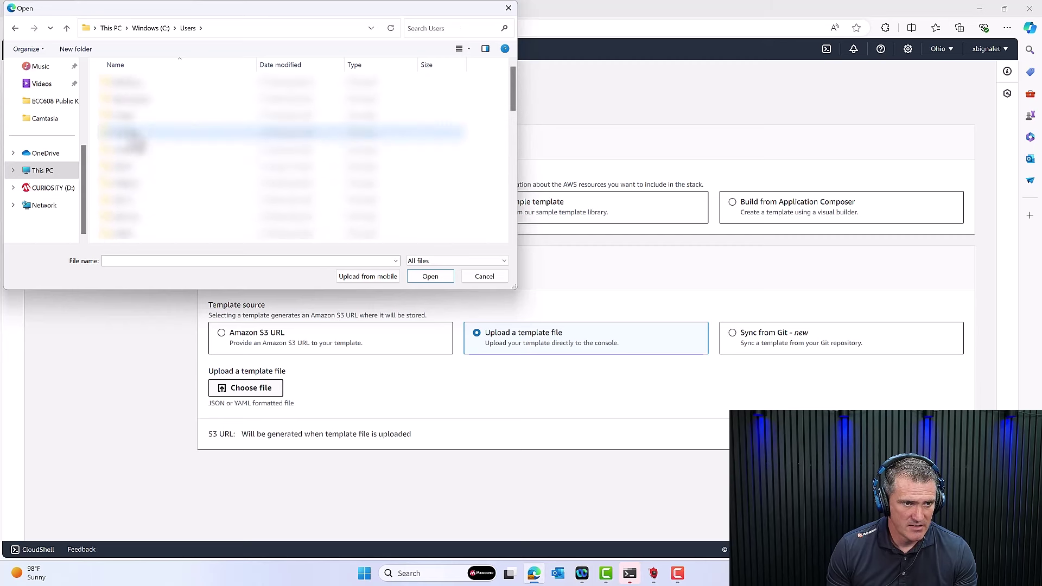
double_click(135, 133)
scroll(158, 205, down, 4)
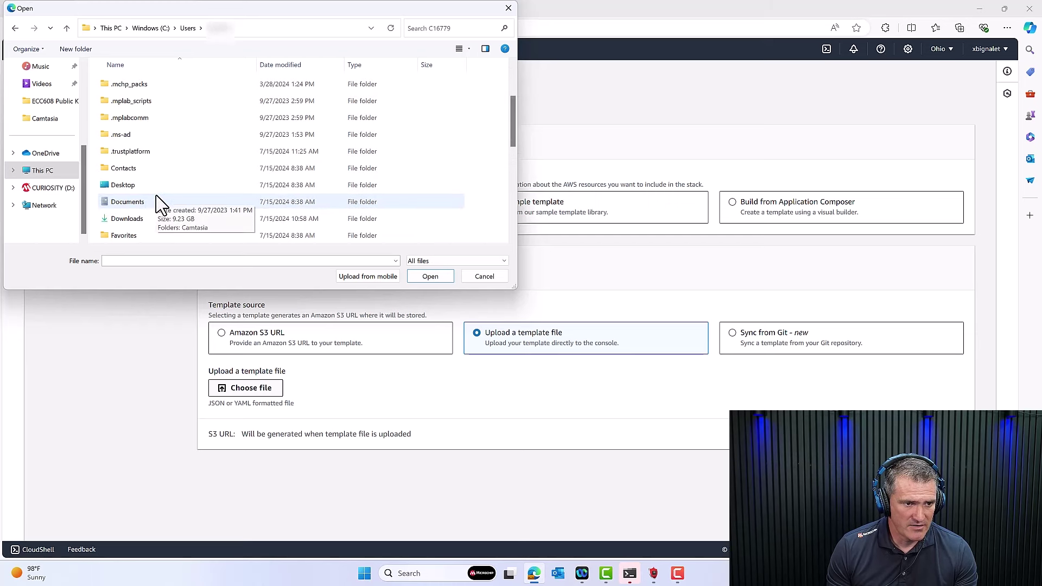
scroll(157, 200, down, 2)
scroll(140, 166, up, 2)
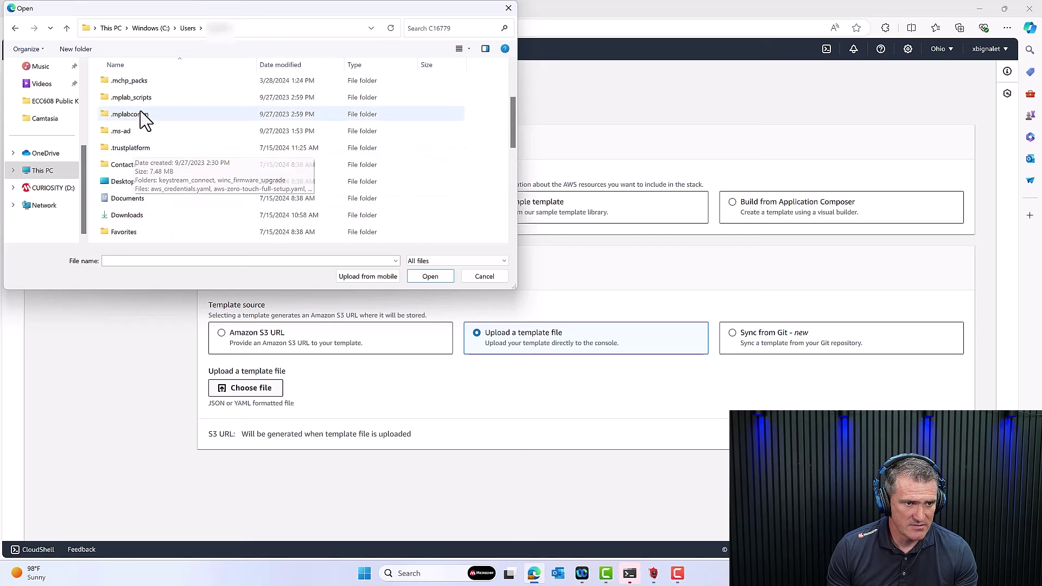
double_click(136, 154)
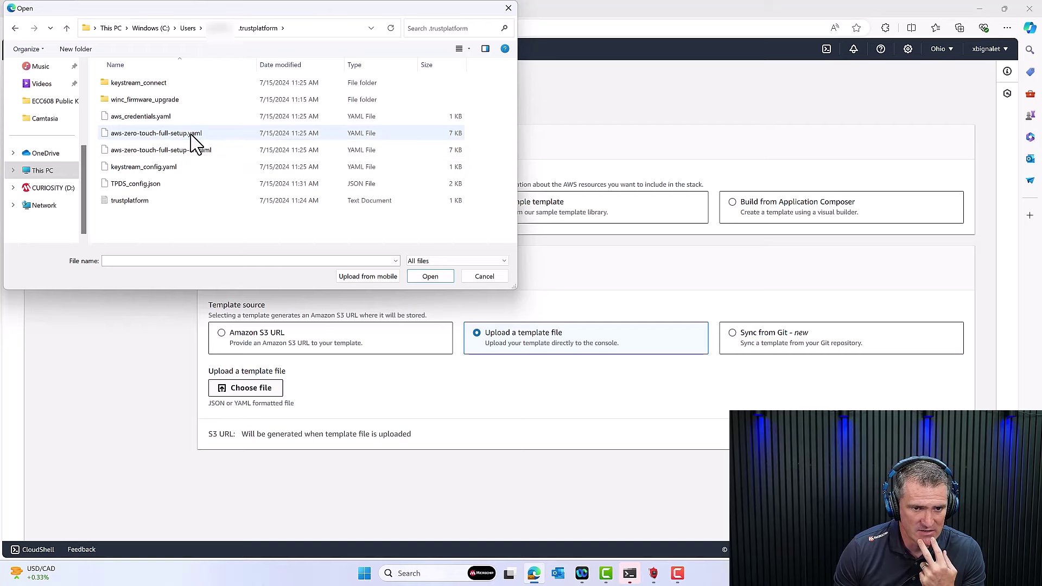
click(193, 136)
click(436, 277)
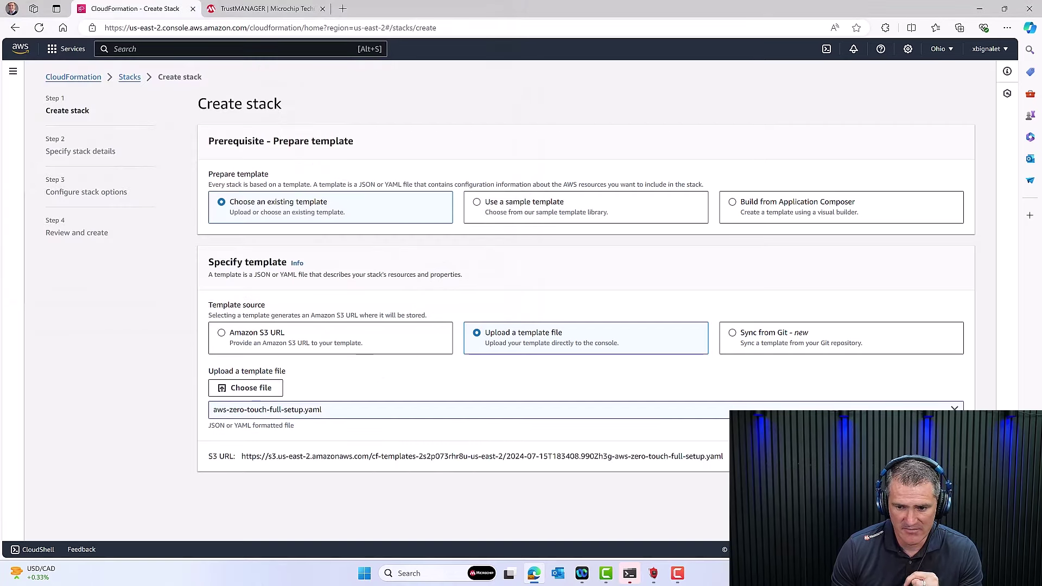
- Name the stack TM and enter the account password in the UserPassword parameter
click(953, 490)
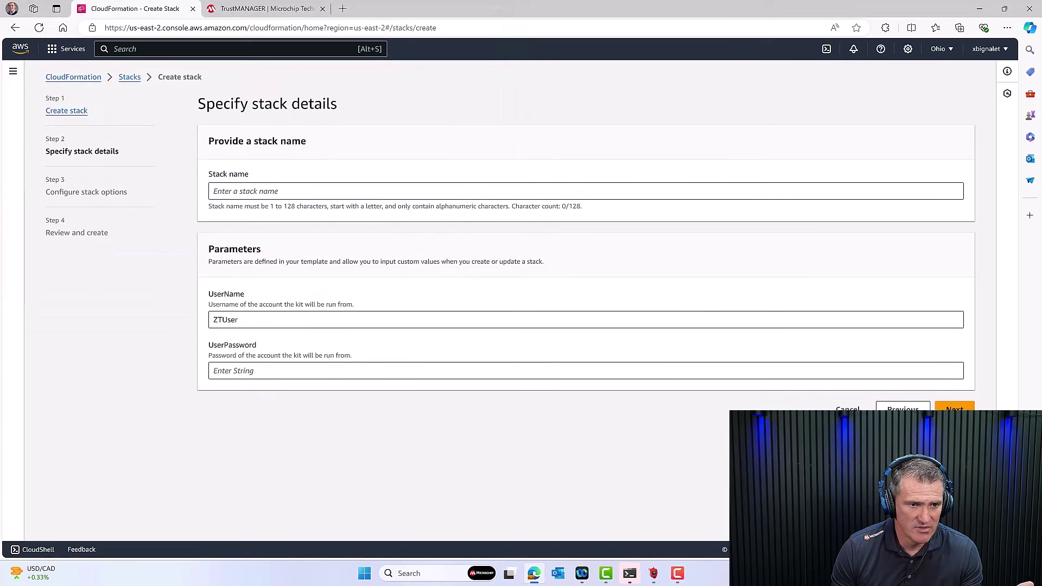
click(286, 191)
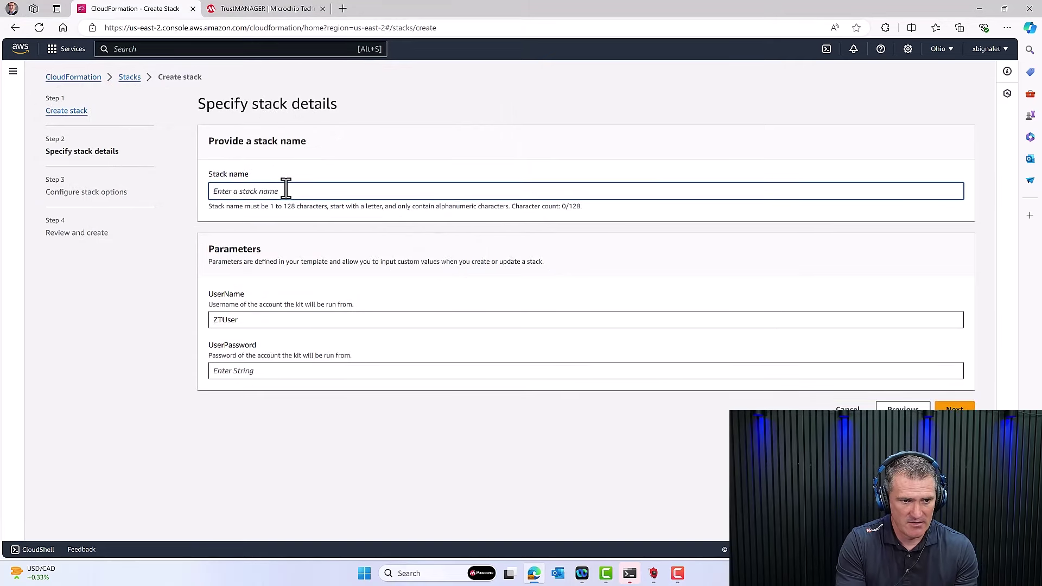
text(TM)
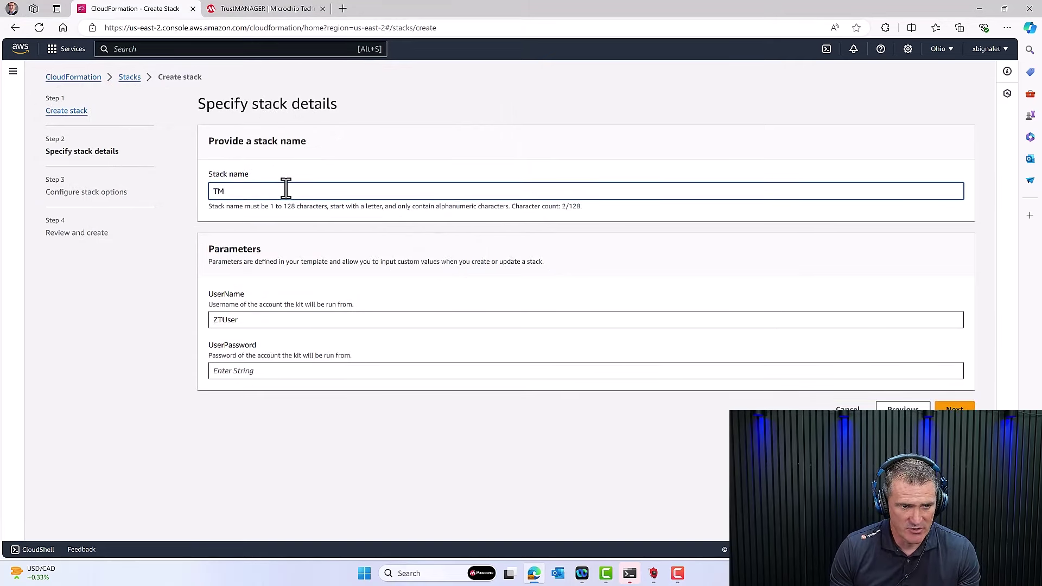
drag(230, 207, 605, 213)
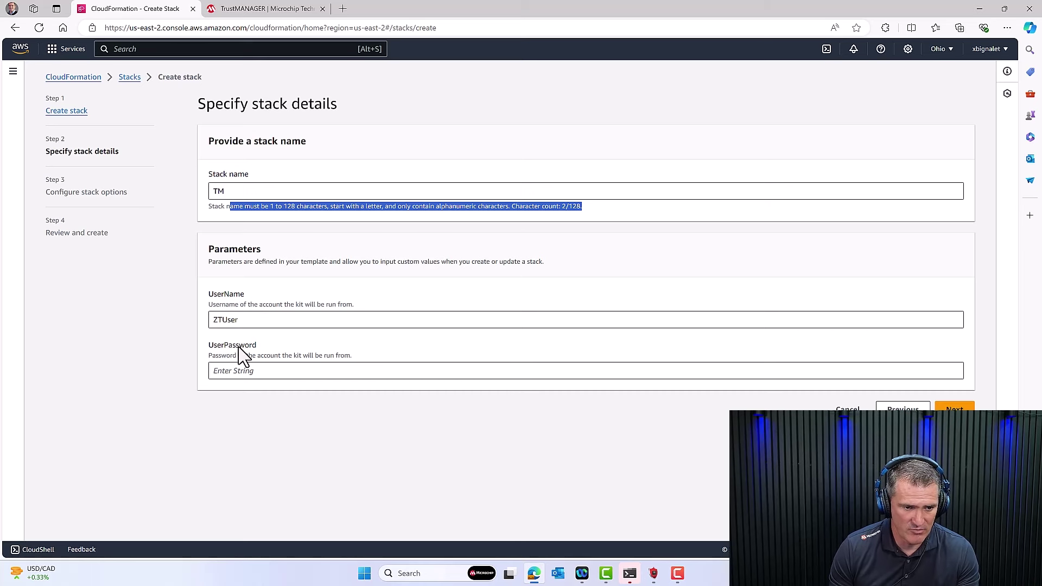
click(234, 369)
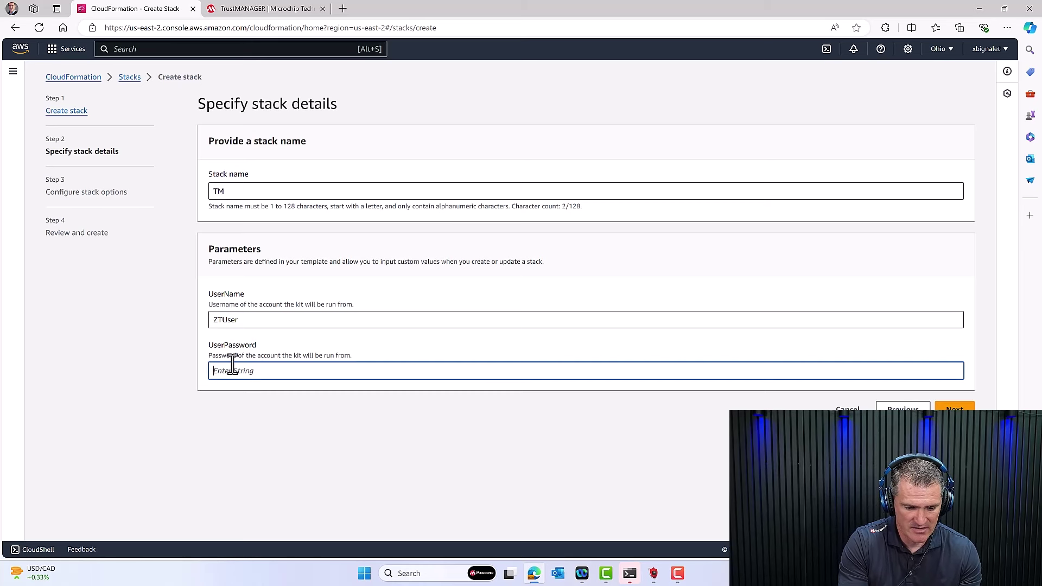
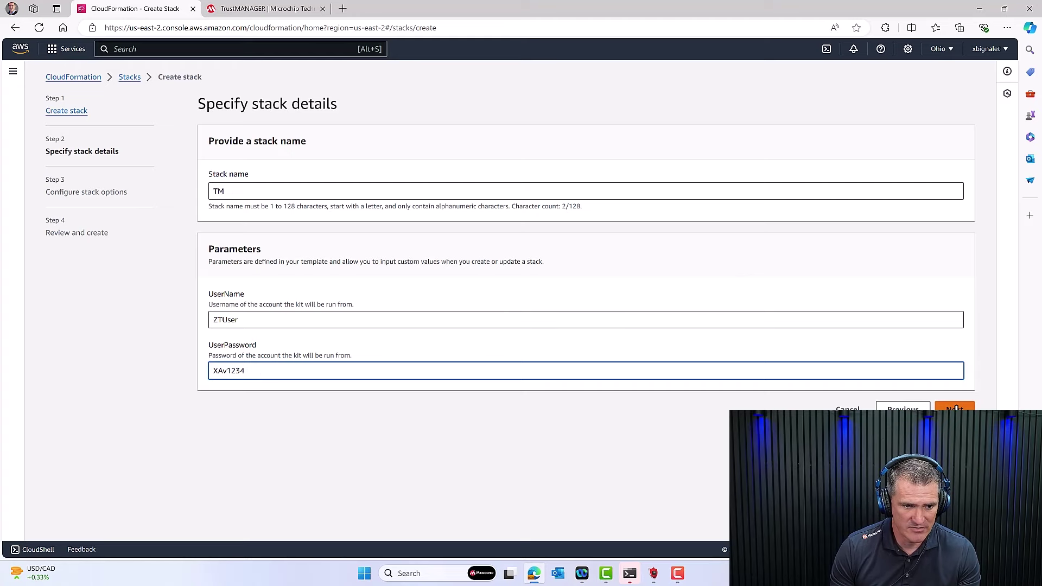
- Advance past stack options to review, acknowledging IAM resources with custom names
click(955, 408)
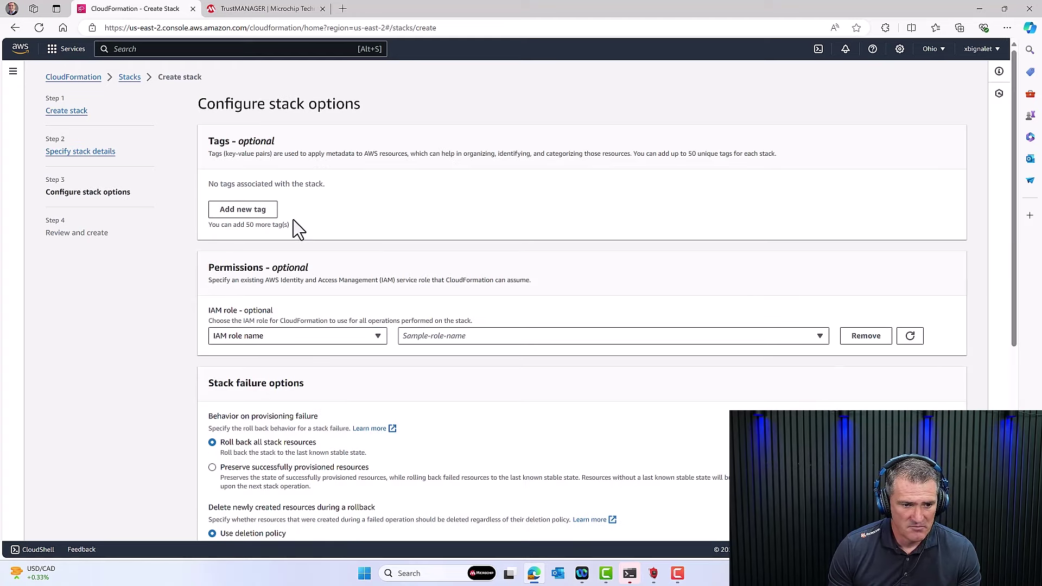
scroll(360, 367, down, 6)
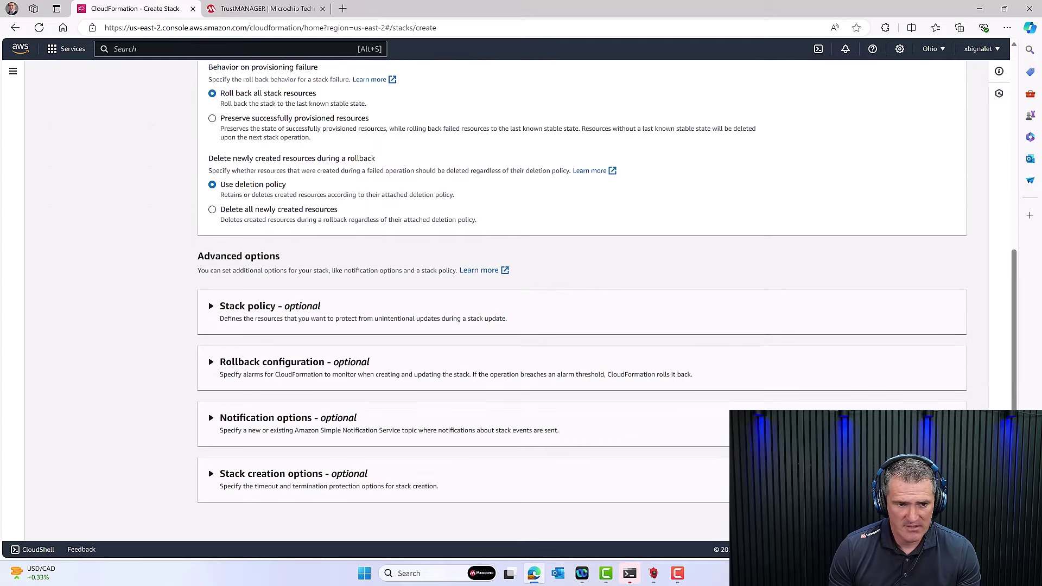
click(944, 521)
scroll(321, 268, down, 8)
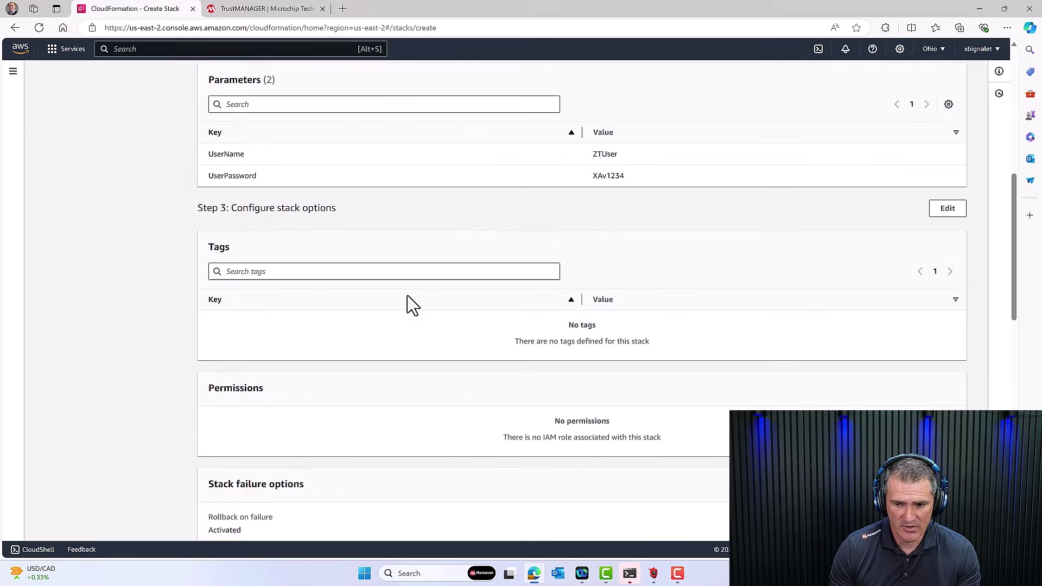
scroll(412, 305, down, 15)
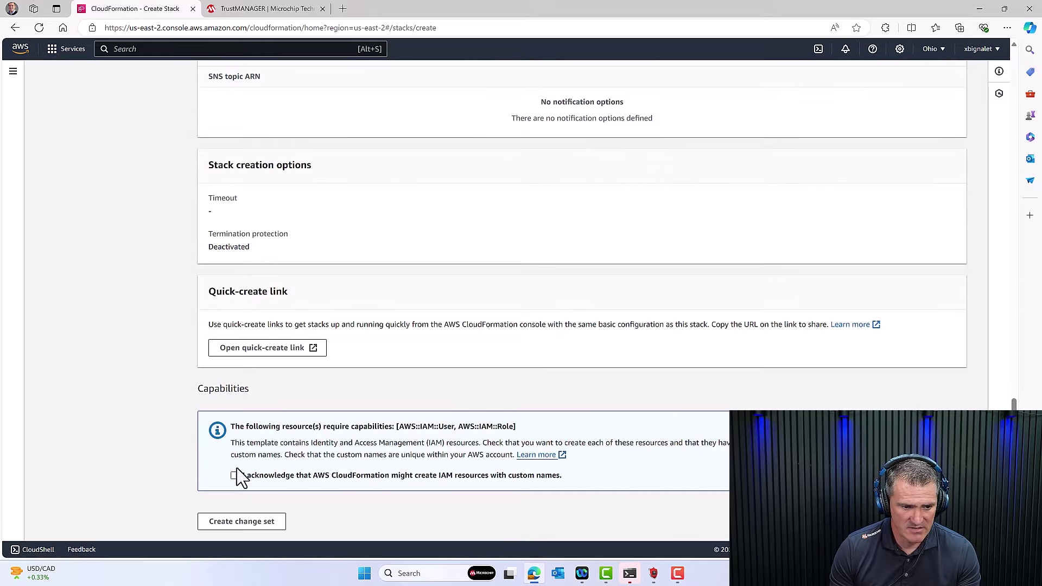
click(235, 474)
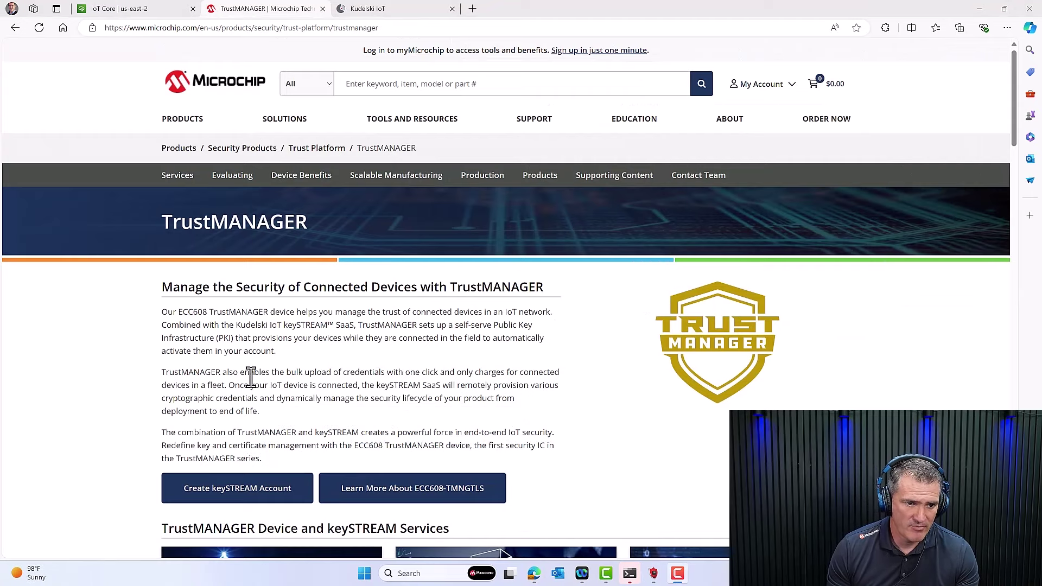
- Sign in to the keySTREAM portal from TrustMANAGER, reaching Fleet Management, then return to the TPDS help
scroll(250, 374, down, 1)
scroll(250, 374, down, 2)
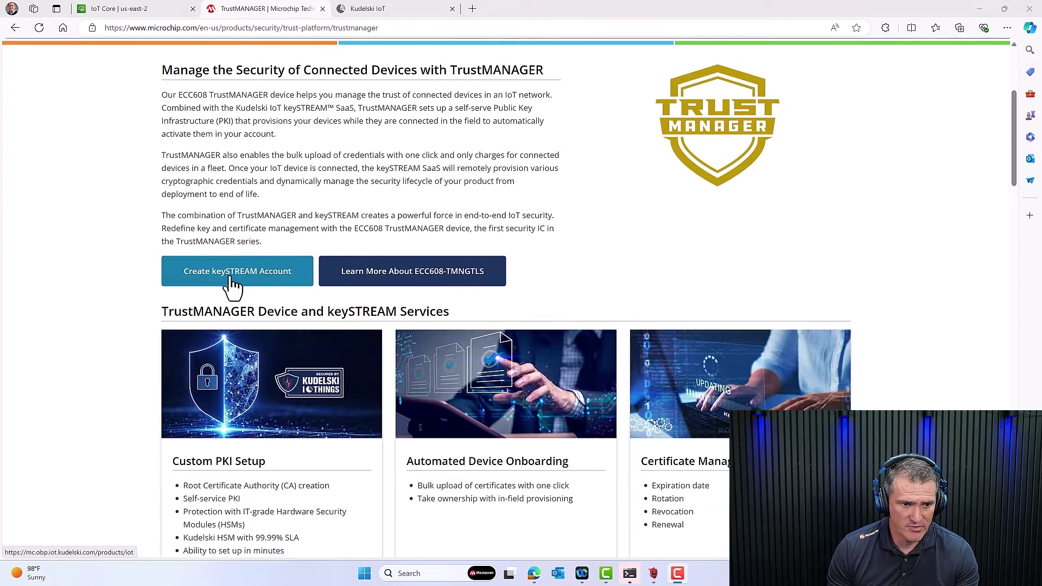
click(379, 10)
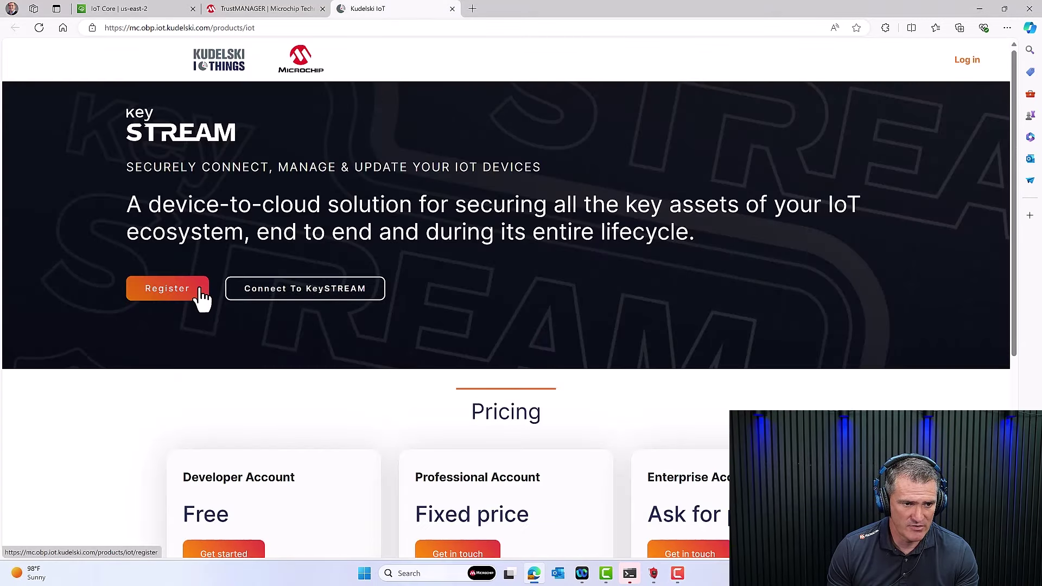
click(200, 293)
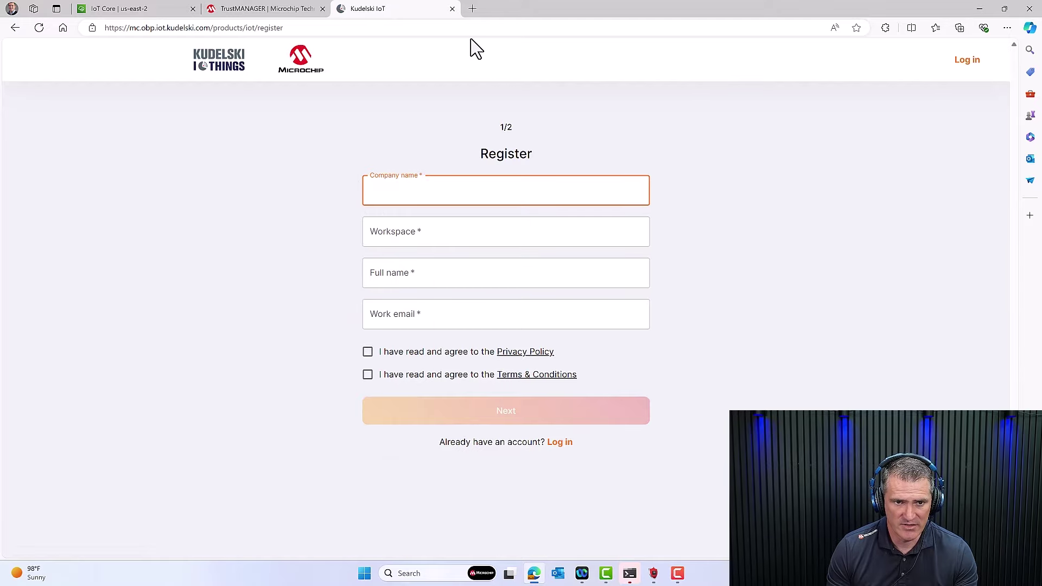
key(ctrl+w)
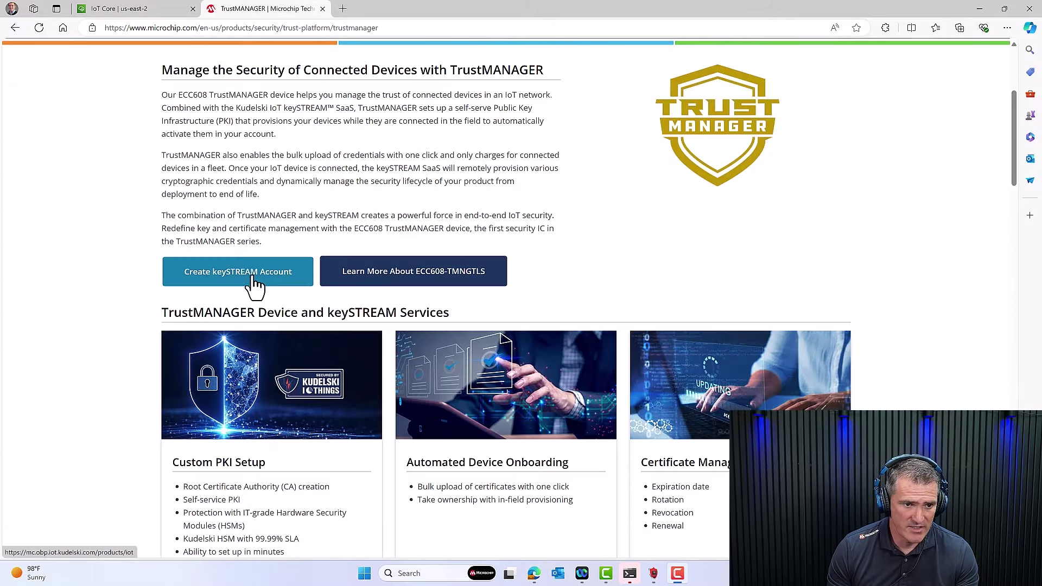
click(253, 281)
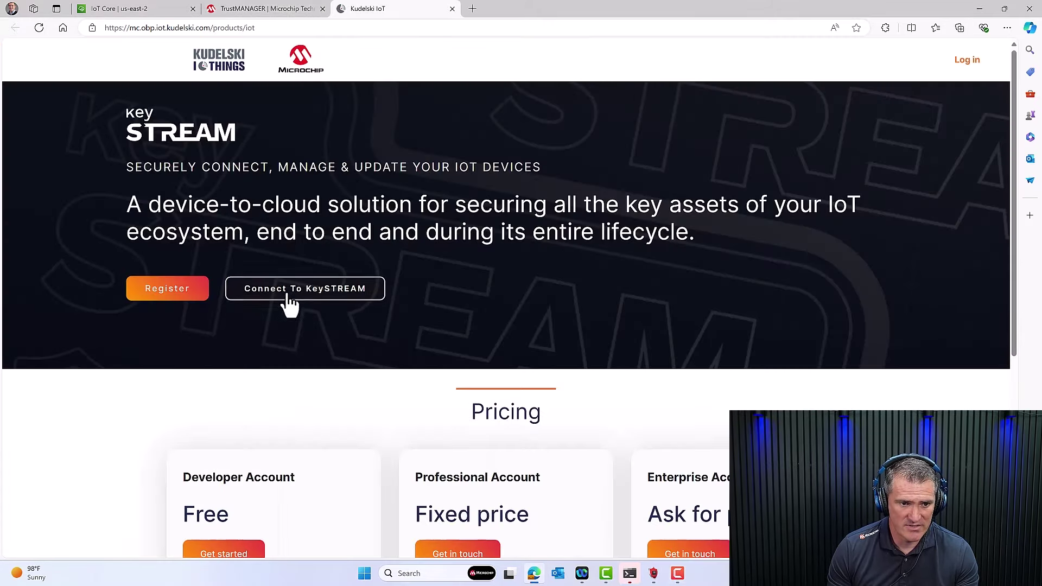
click(290, 294)
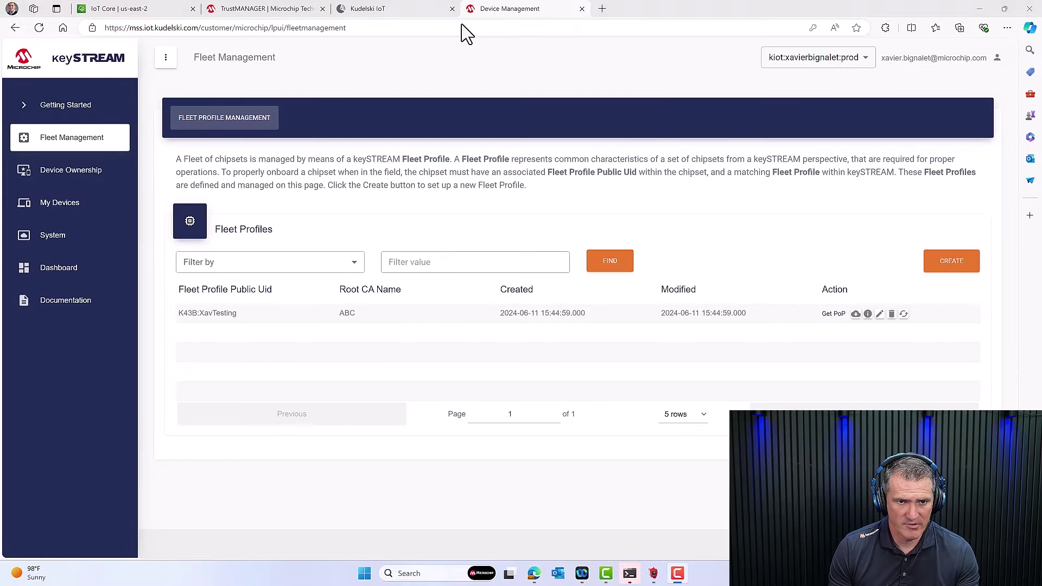
key(alt+Tab)
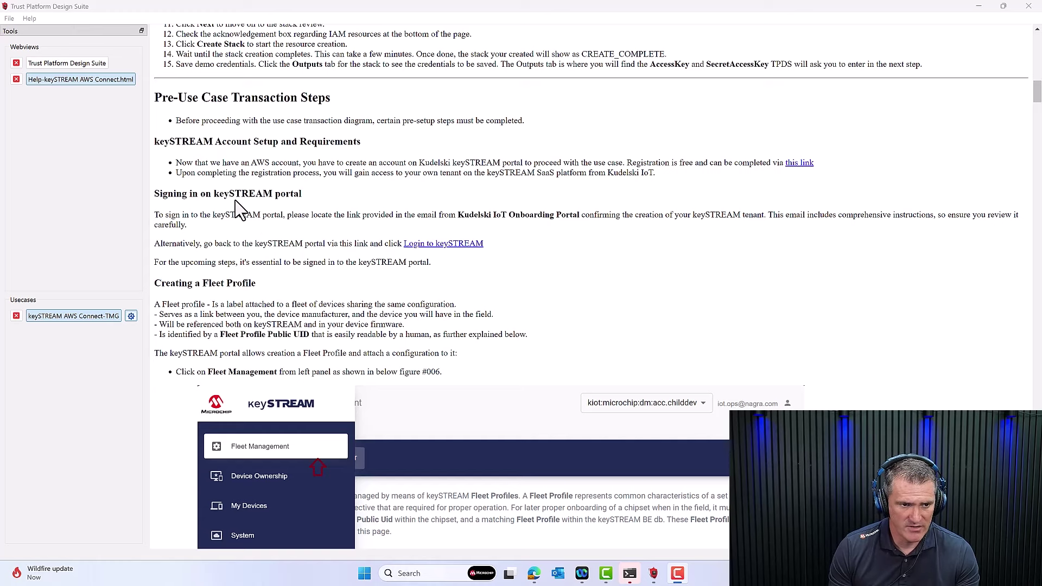
- Read the help's 'Creating a Fleet Profile' instructions
triple_click(176, 284)
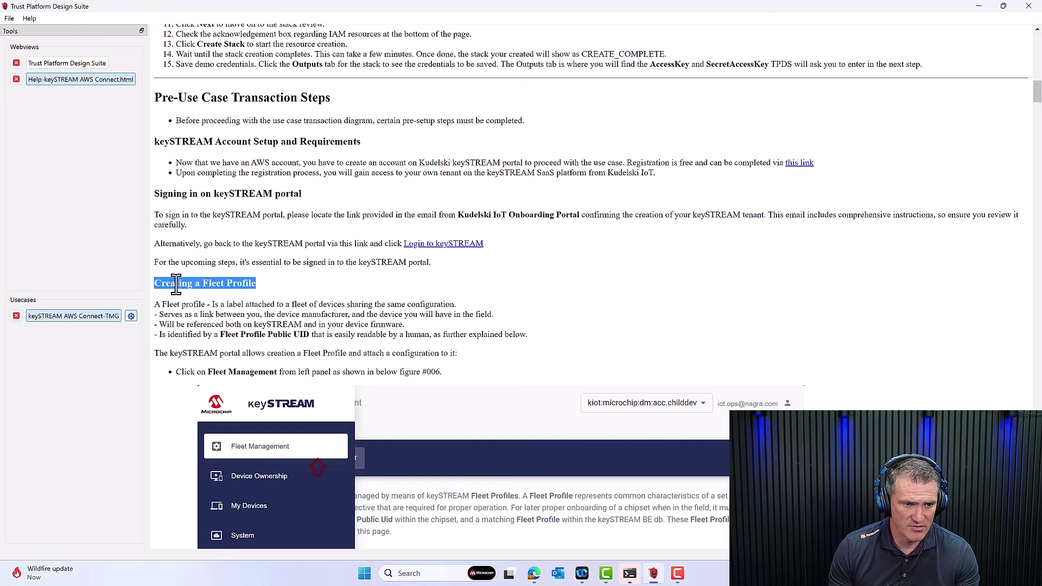
scroll(258, 296, down, 3)
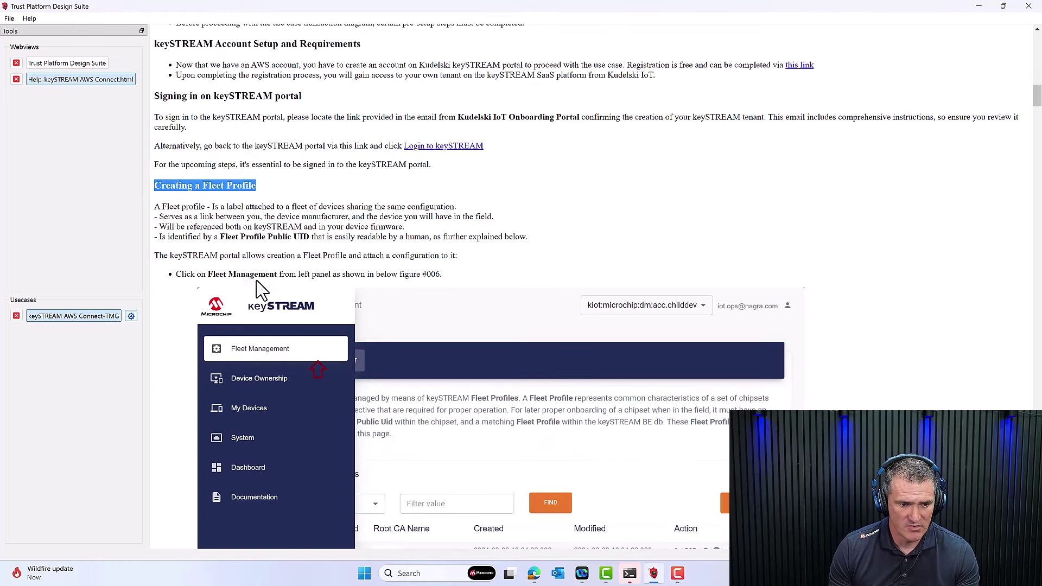
scroll(258, 274, down, 4)
scroll(257, 266, down, 3)
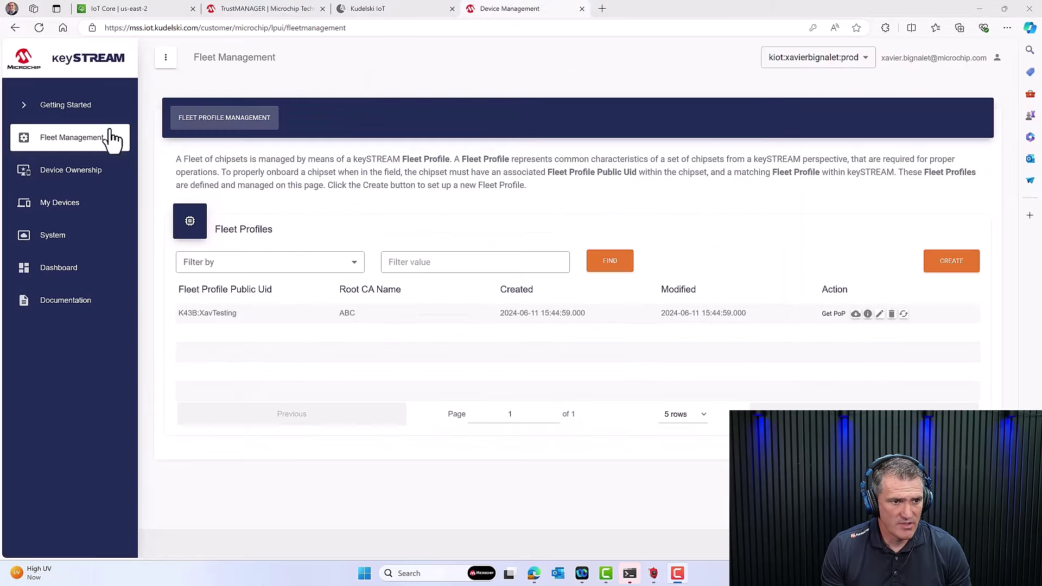
- Create a new fleet profile named K43B:video
click(951, 261)
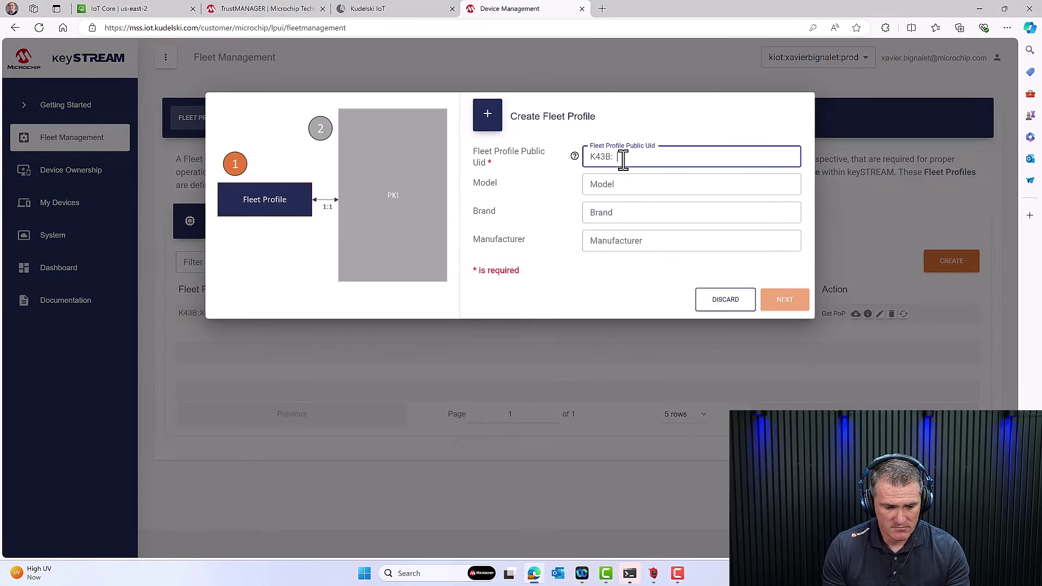
text(video)
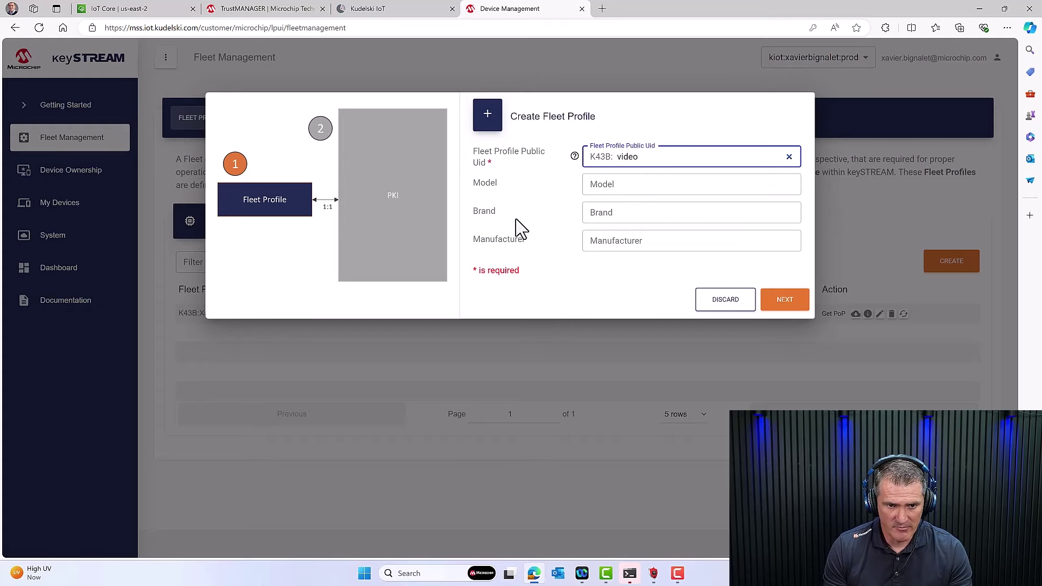
click(801, 303)
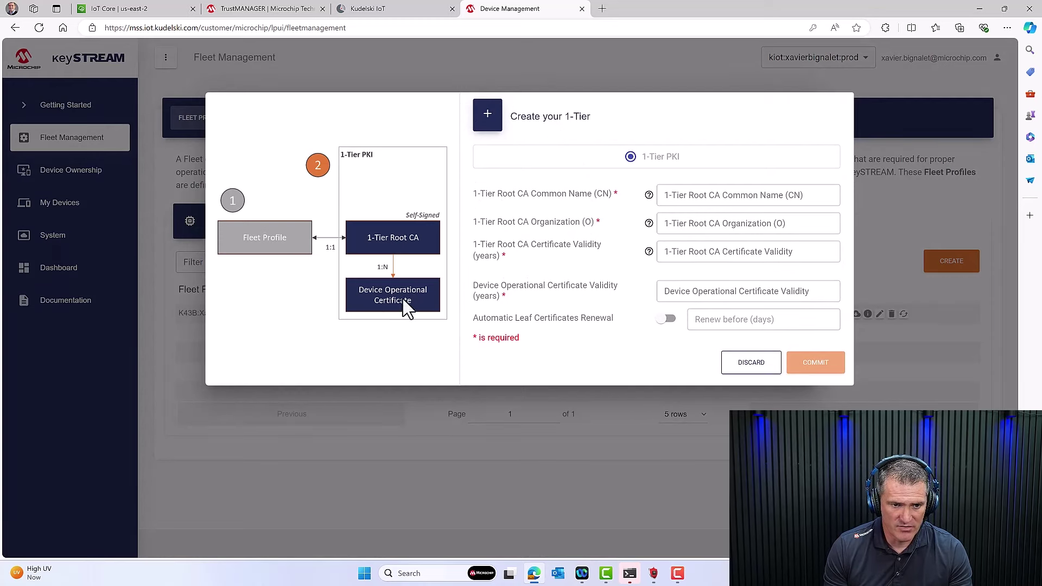
- Set root CA video/MCHP for 10 years, device certificates 9 years, 300-day auto-renewal, and commit
click(688, 196)
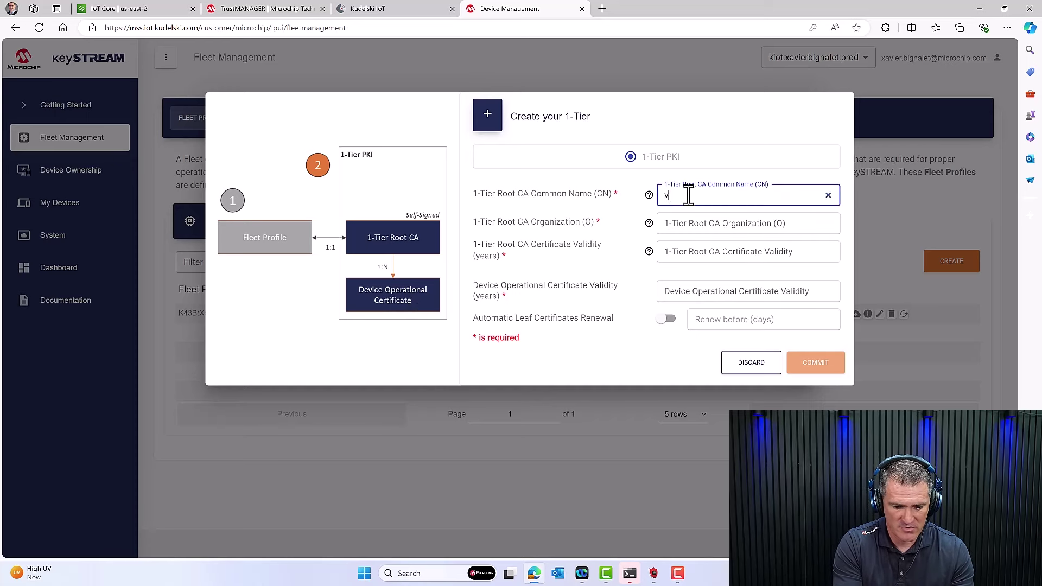
key(Tab)
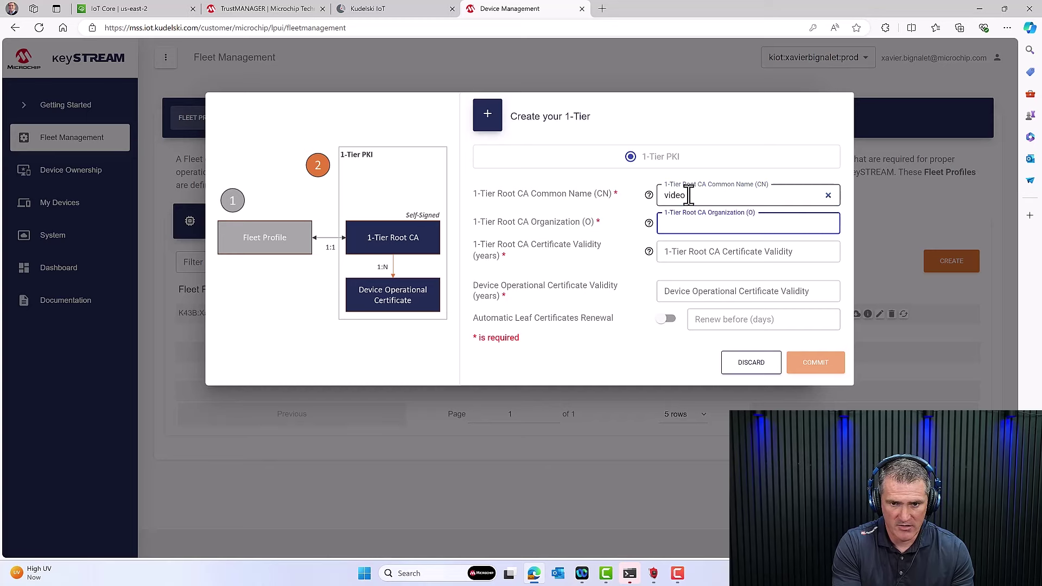
key(Tab)
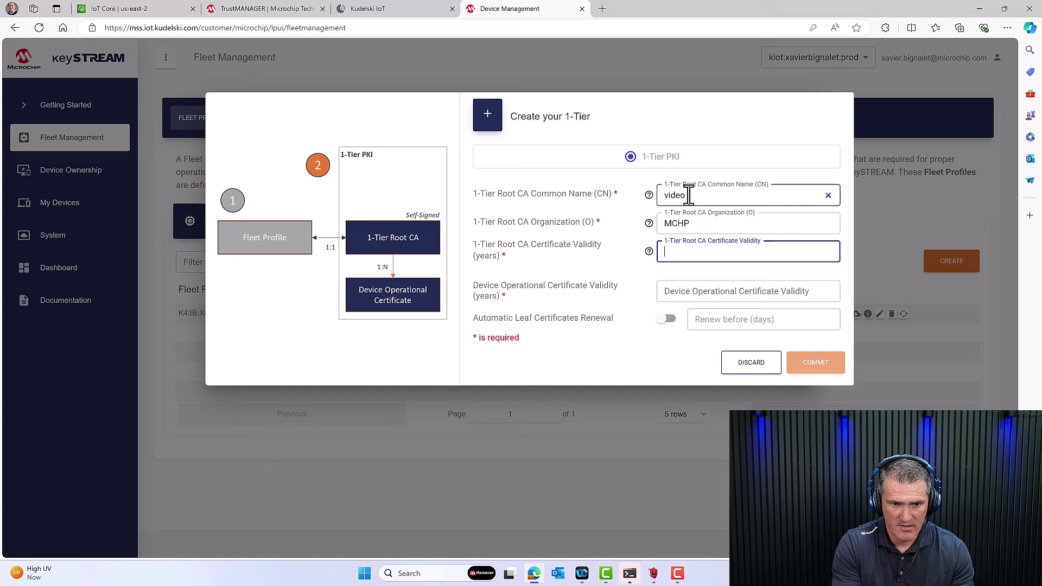
text(10)
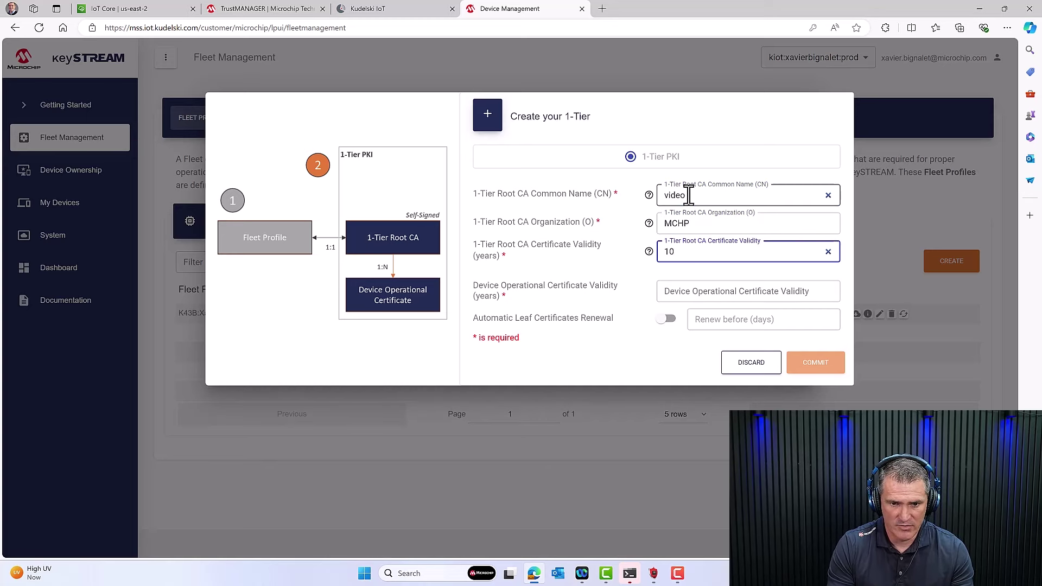
key(Tab)
text(9)
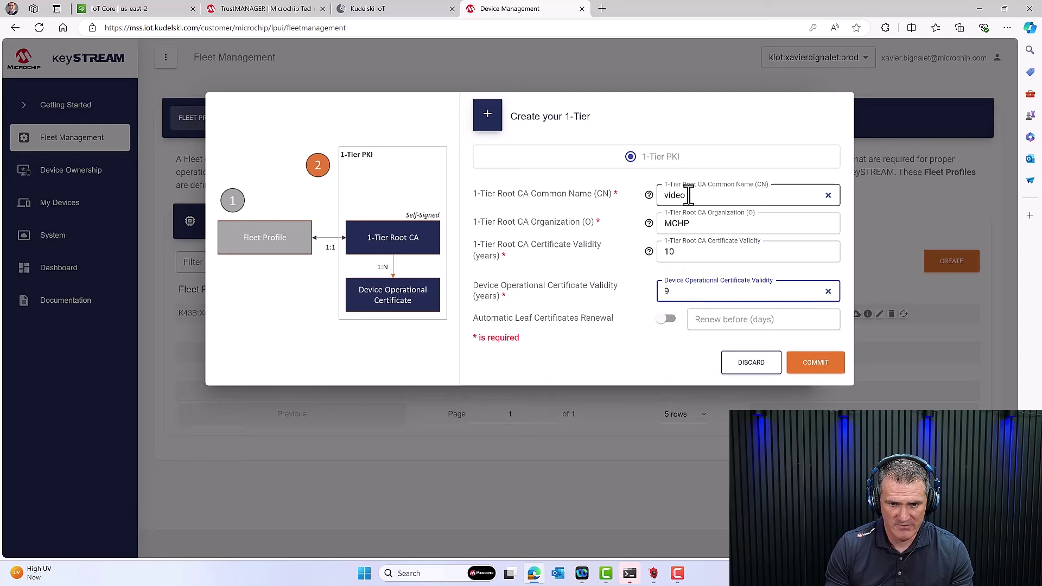
click(666, 320)
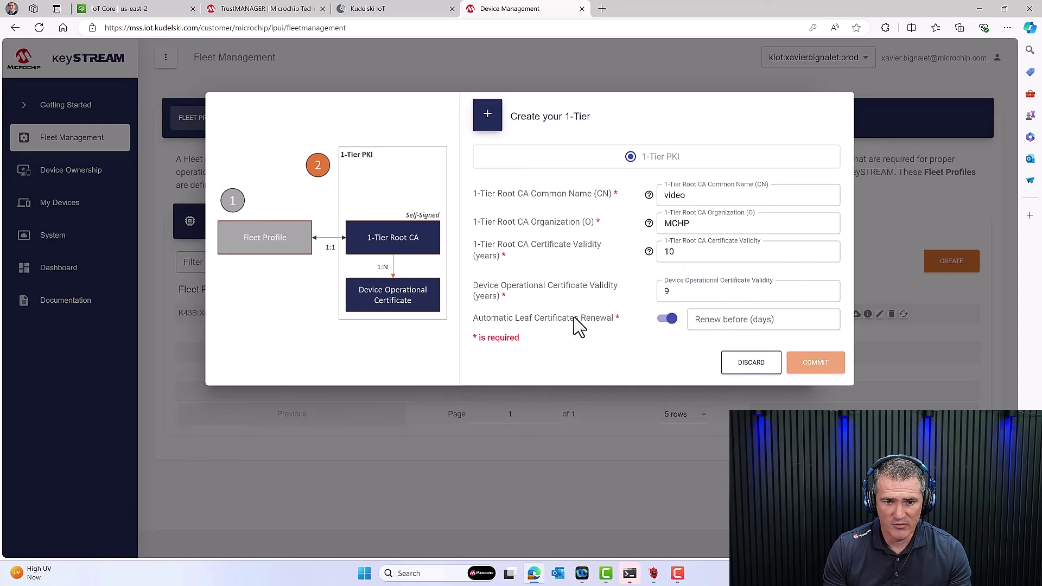
click(756, 325)
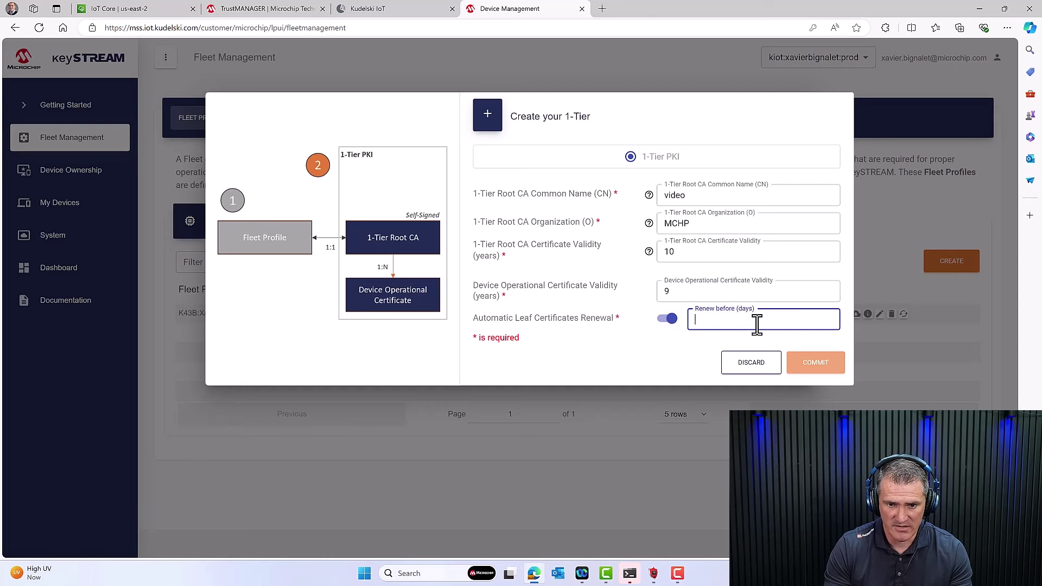
text(300)
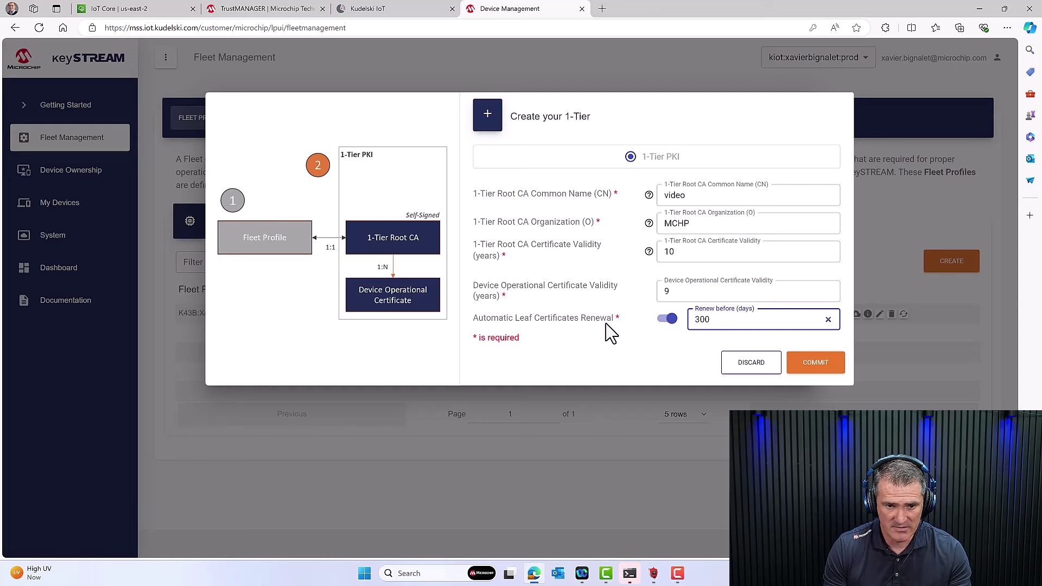
click(829, 365)
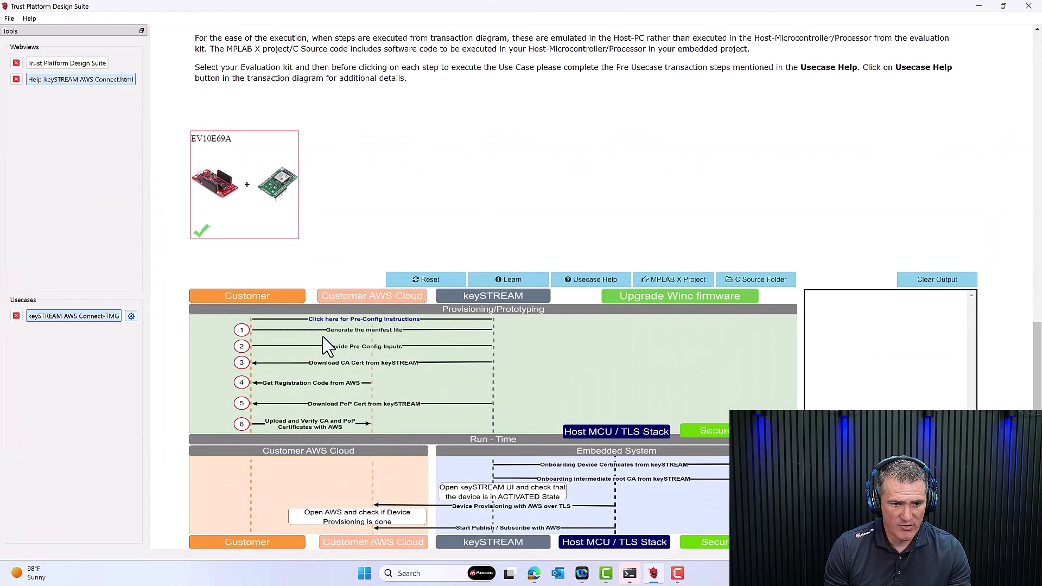
- Generate the manifest lite file with step 1 and return to the keySTREAM portal
click(242, 331)
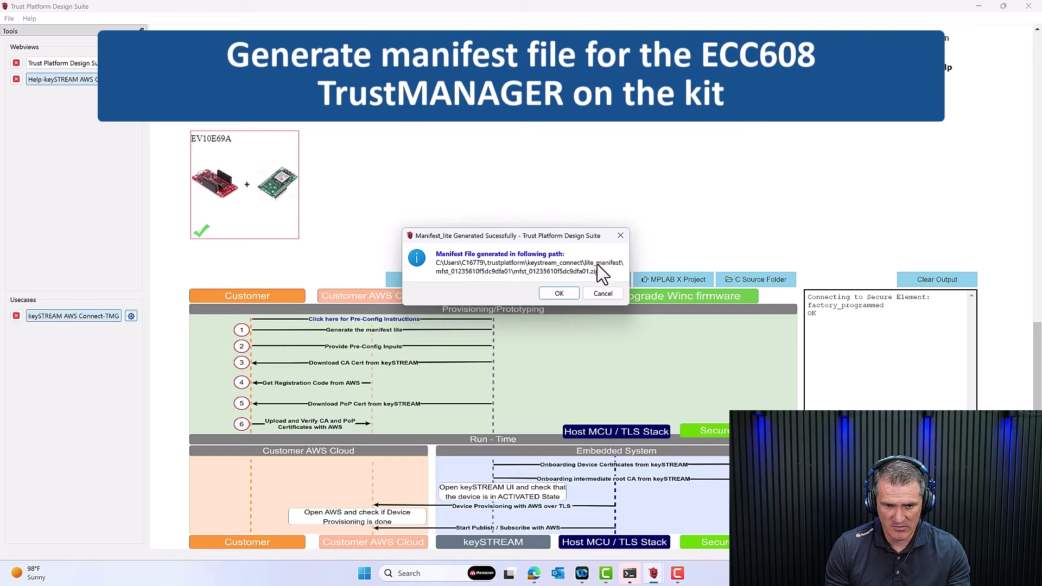
click(558, 293)
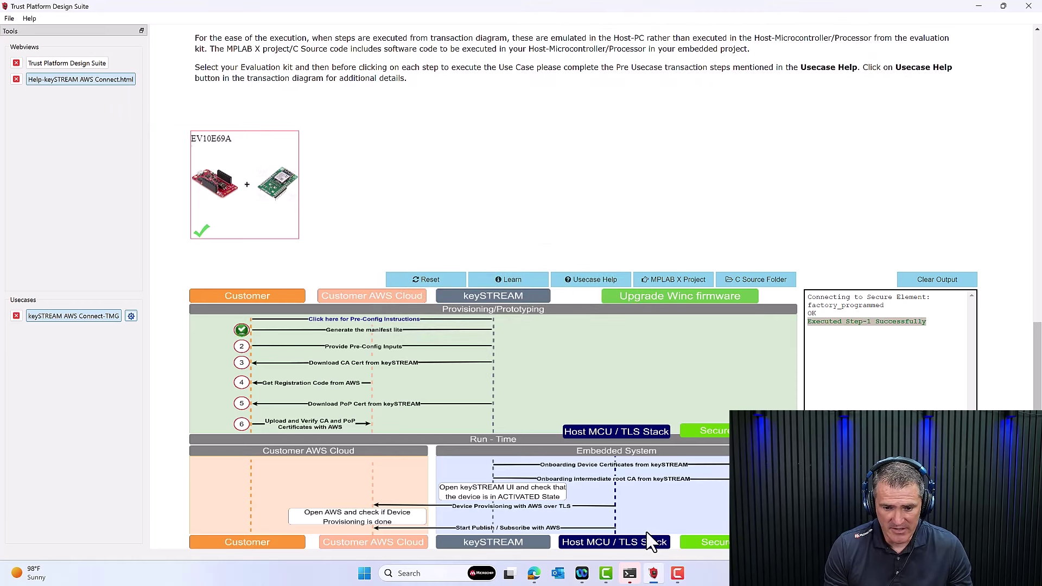
click(534, 573)
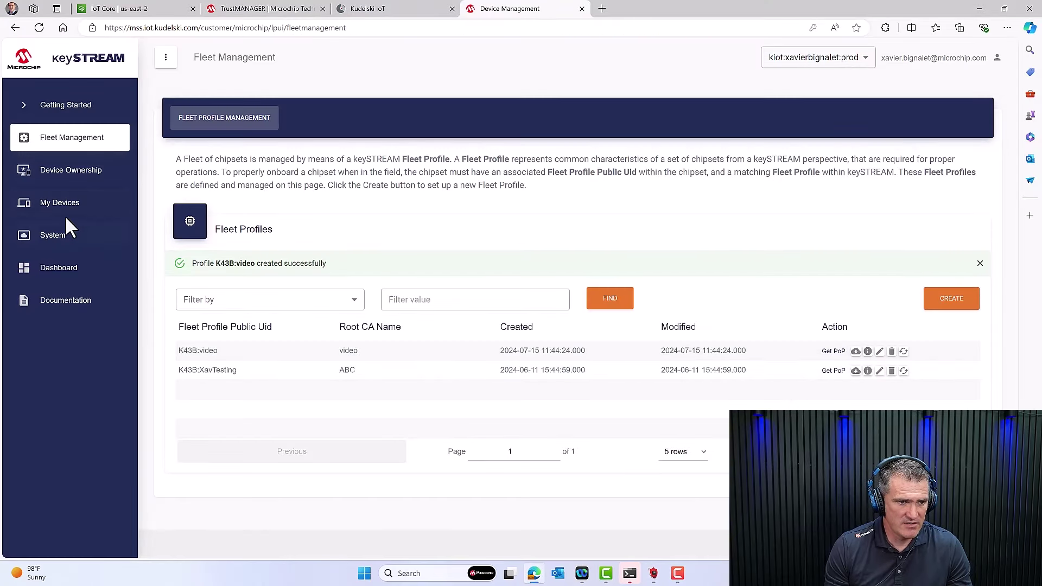
- Open Device Ownership's claiming by UID or manifest and clear the autofilled Chip Uid field
click(68, 172)
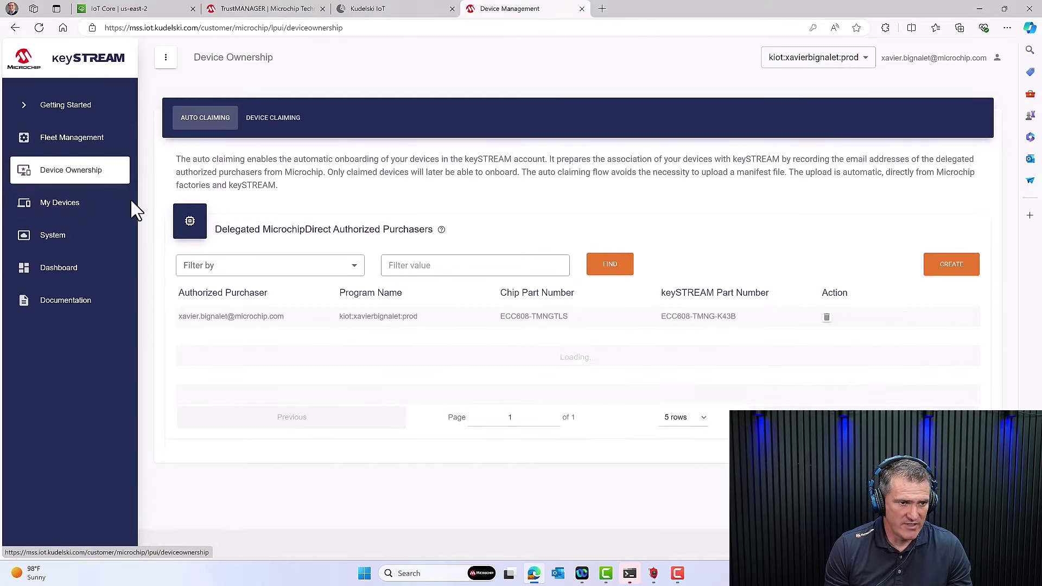
click(281, 124)
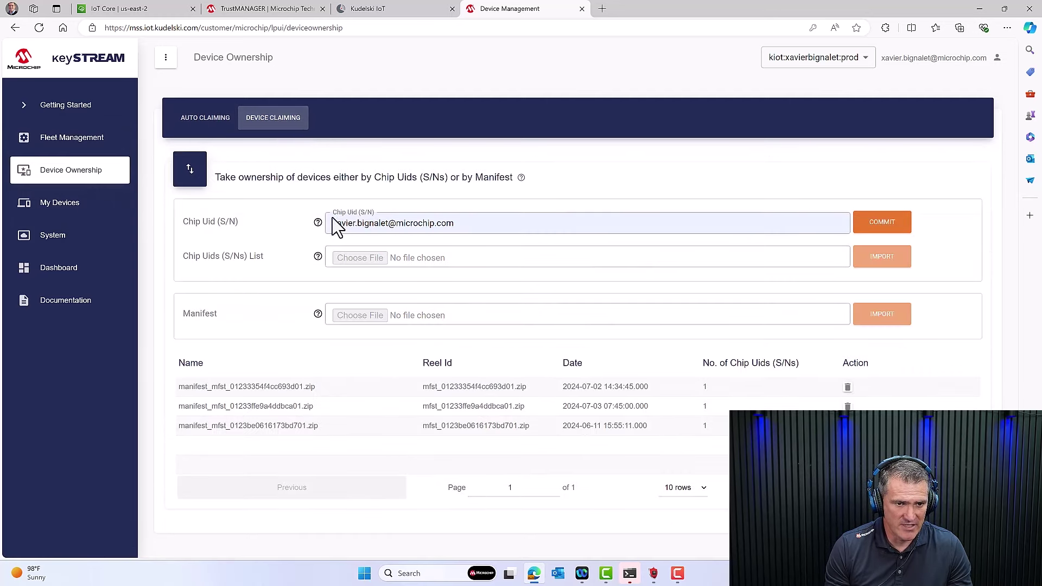
triple_click(543, 218)
key(BackSpace)
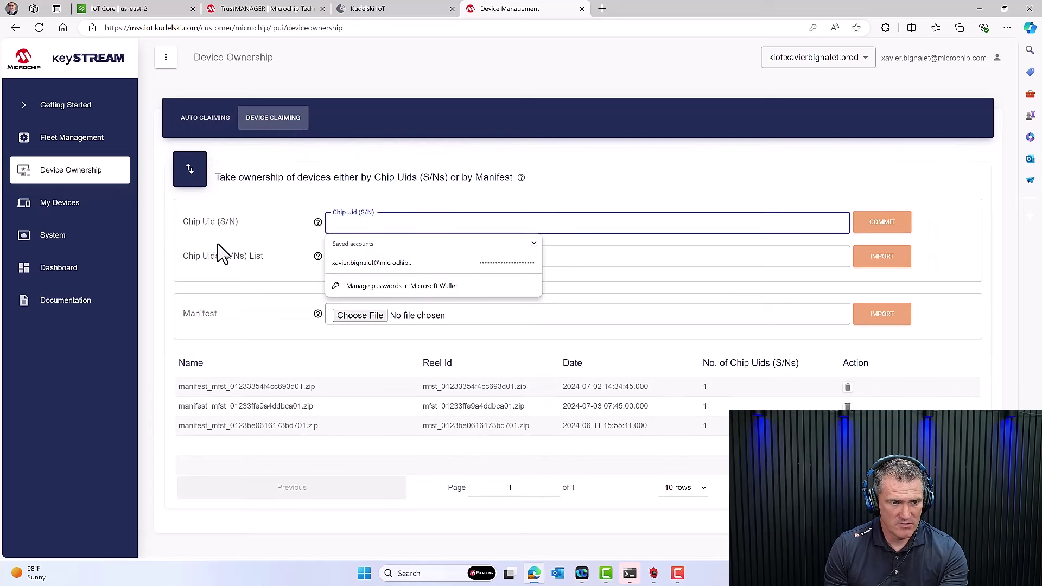
click(239, 242)
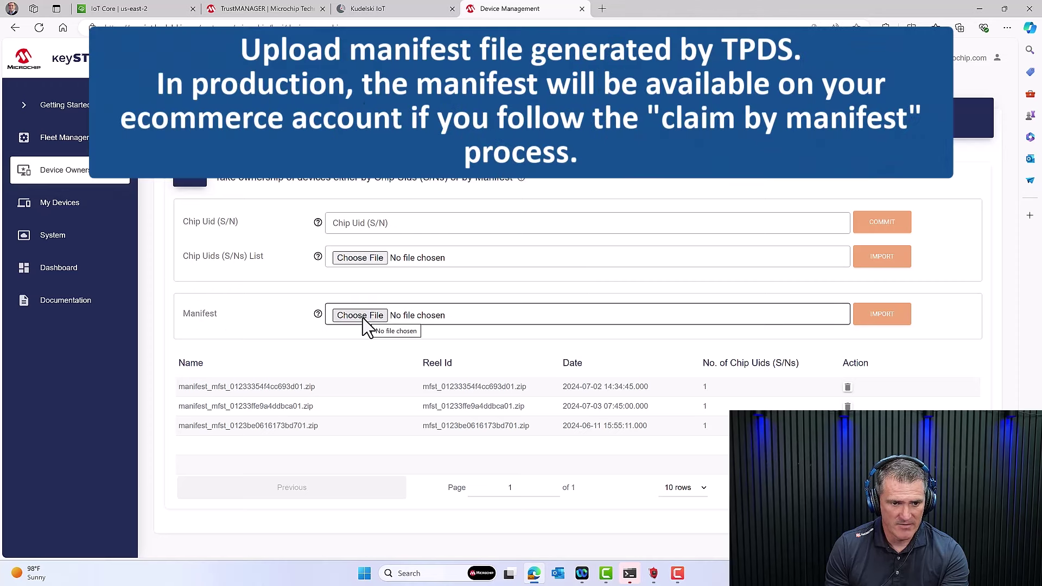
- Import manifest mfst_01235610f5dc9dfa01.zip from keystream_connect\lite_manifest into keySTREAM
click(363, 316)
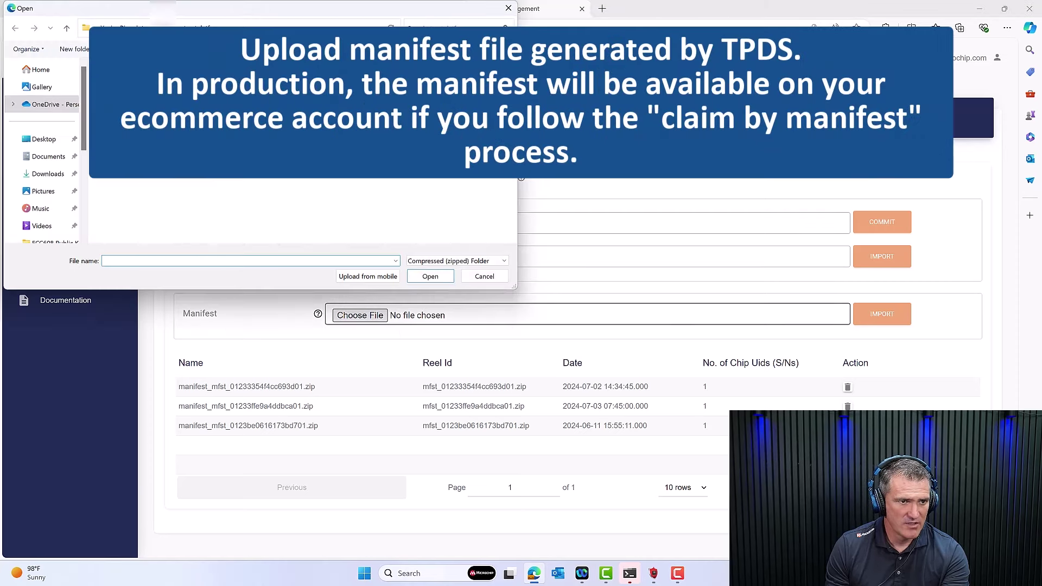
drag(264, 14, 512, 235)
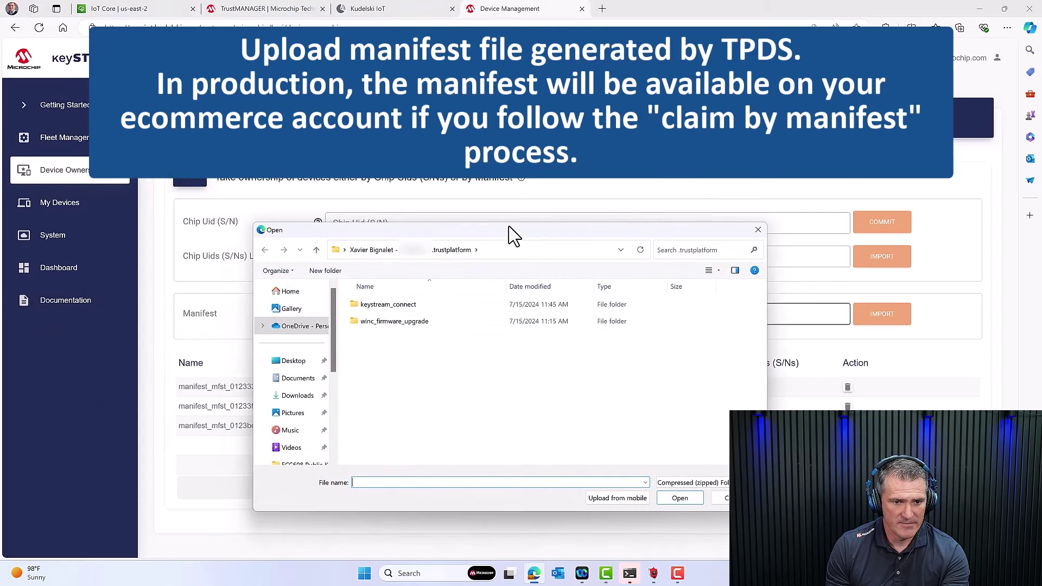
double_click(407, 306)
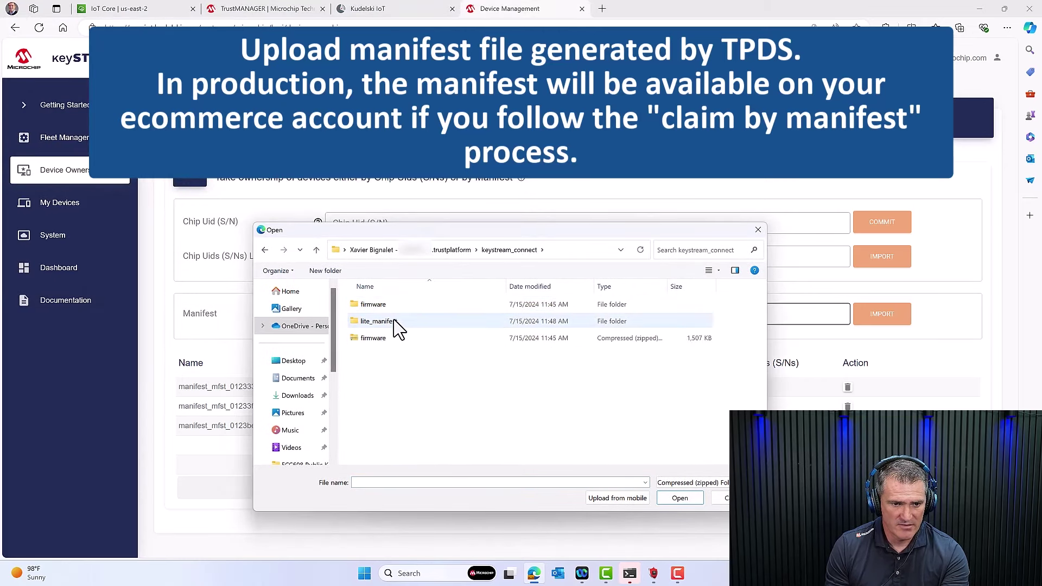
double_click(394, 323)
click(390, 324)
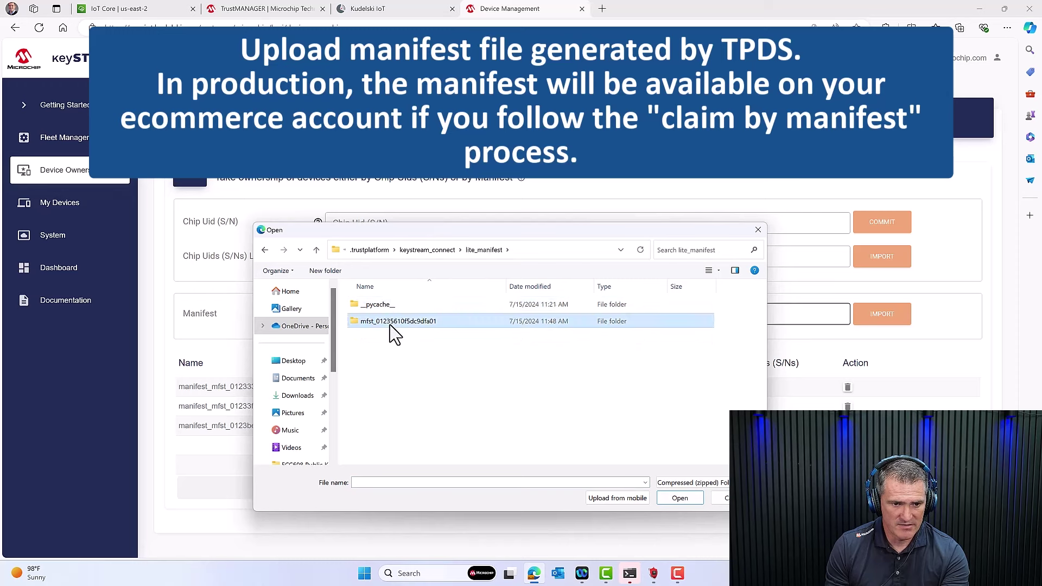
double_click(391, 324)
click(389, 307)
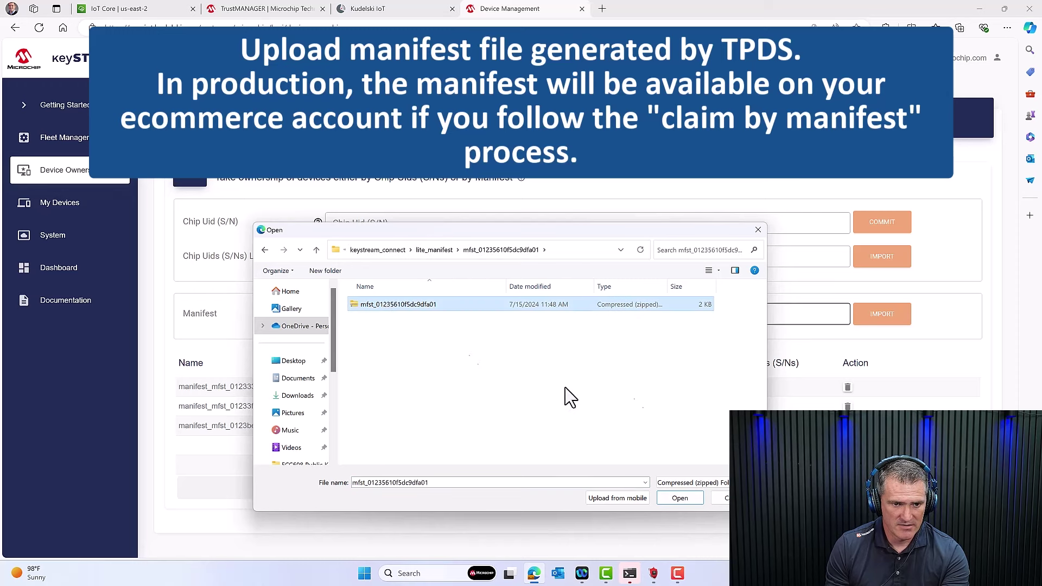
click(699, 500)
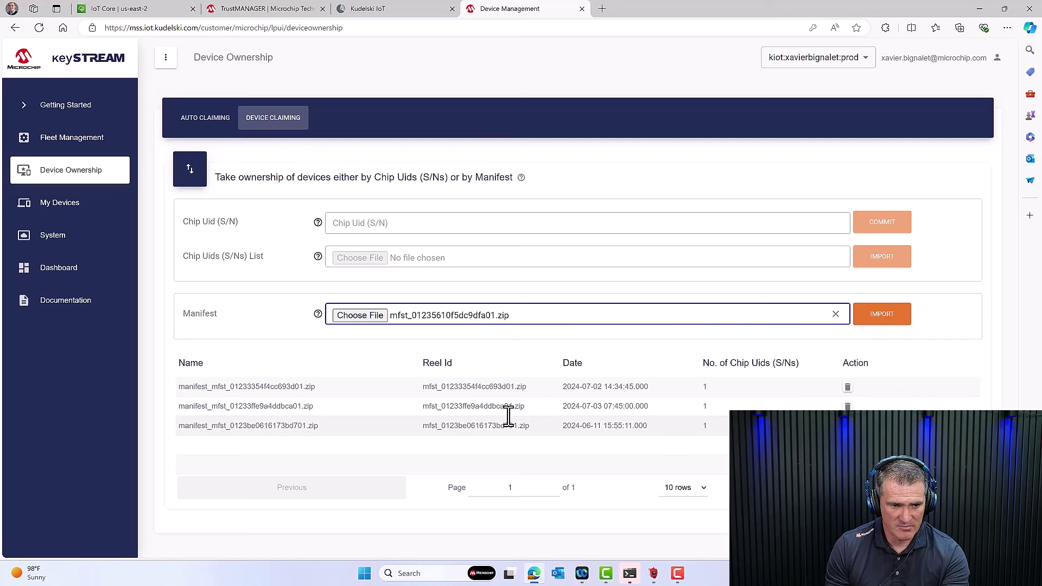
click(870, 321)
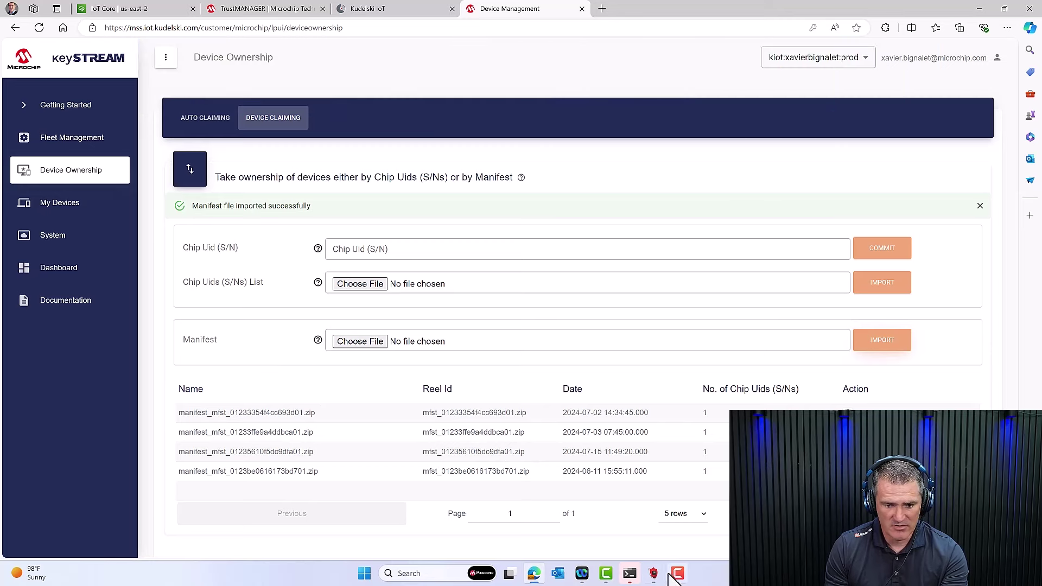
- Run TPDS step 2 'Provide Pre-Config Inputs' and centre the Edit Configuration dialog
mouse_move(654, 573)
click(647, 518)
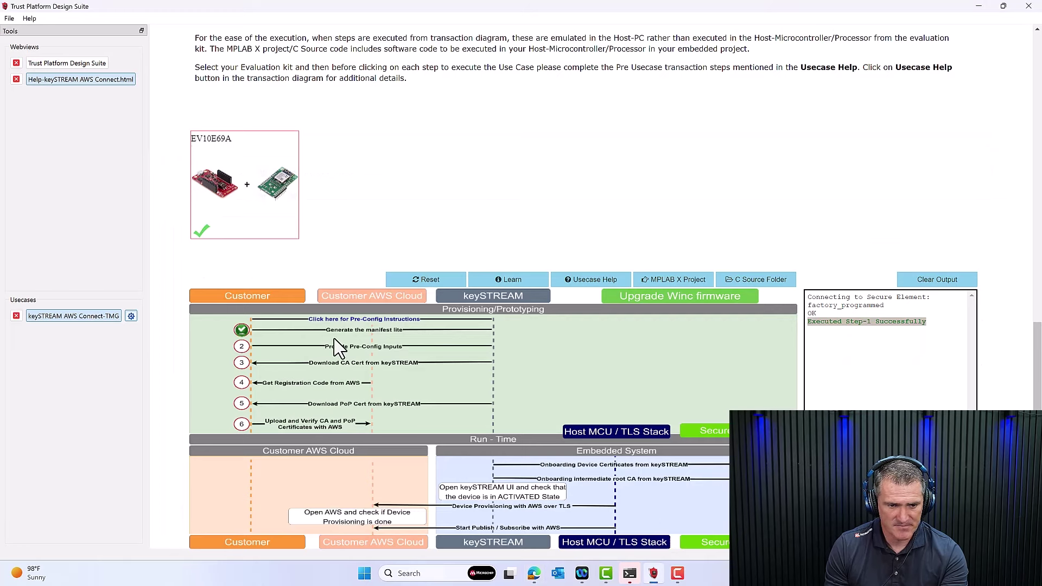
click(242, 346)
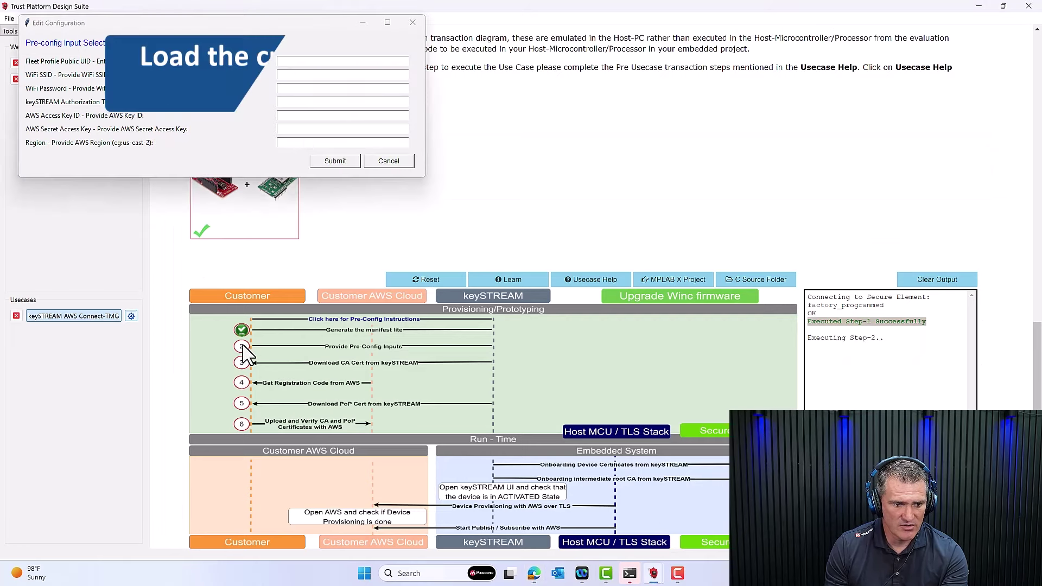
drag(227, 27, 576, 250)
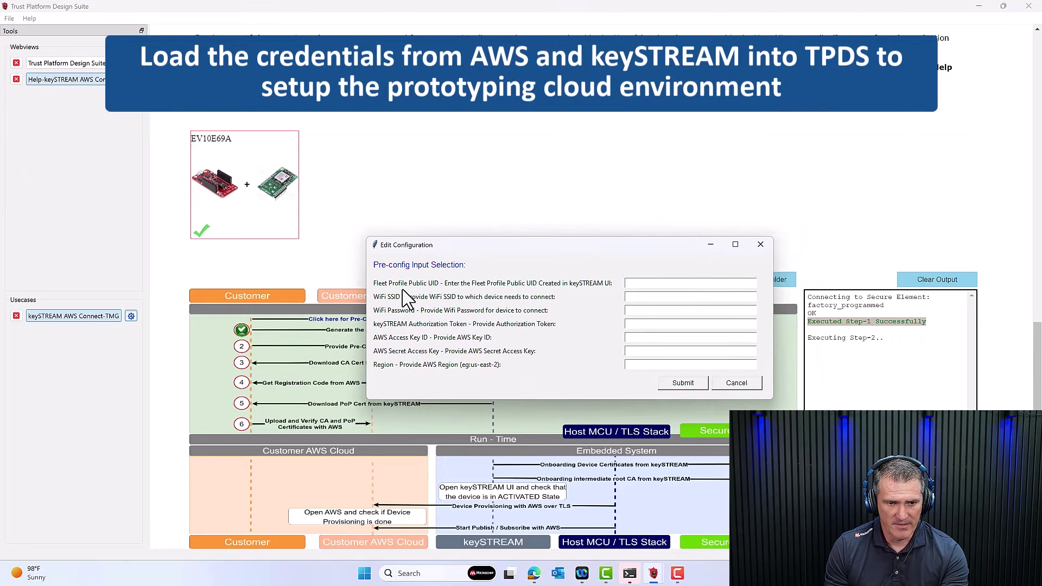
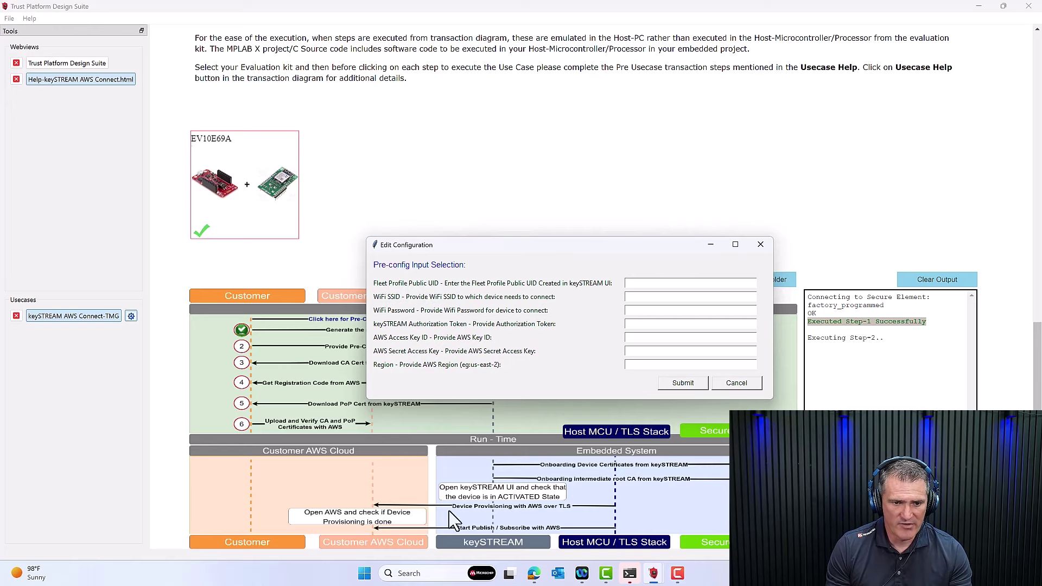
- Select the K43B:video fleet profile UID on keySTREAM's Fleet Management page to copy it
click(534, 574)
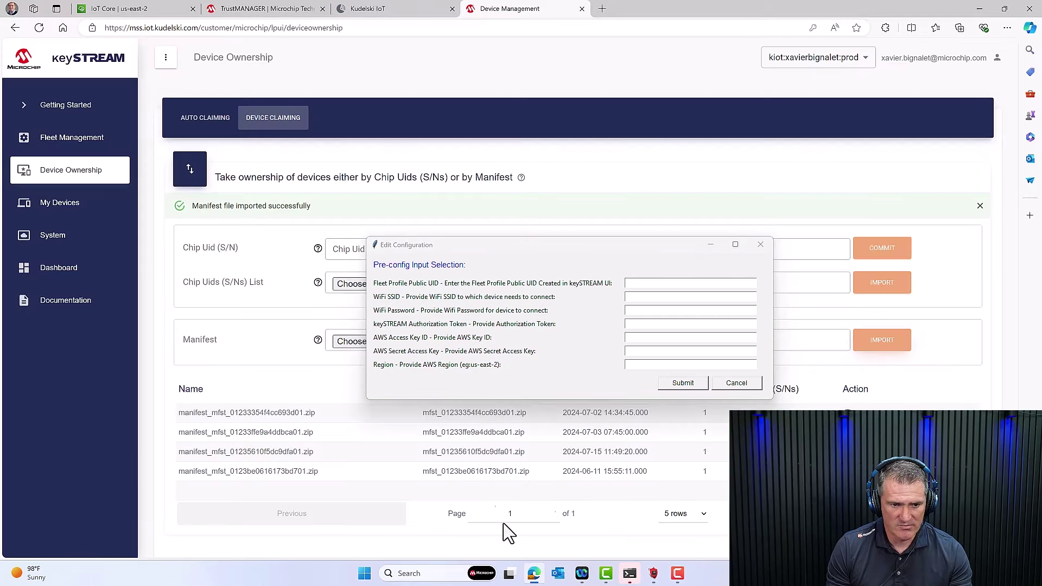
click(710, 245)
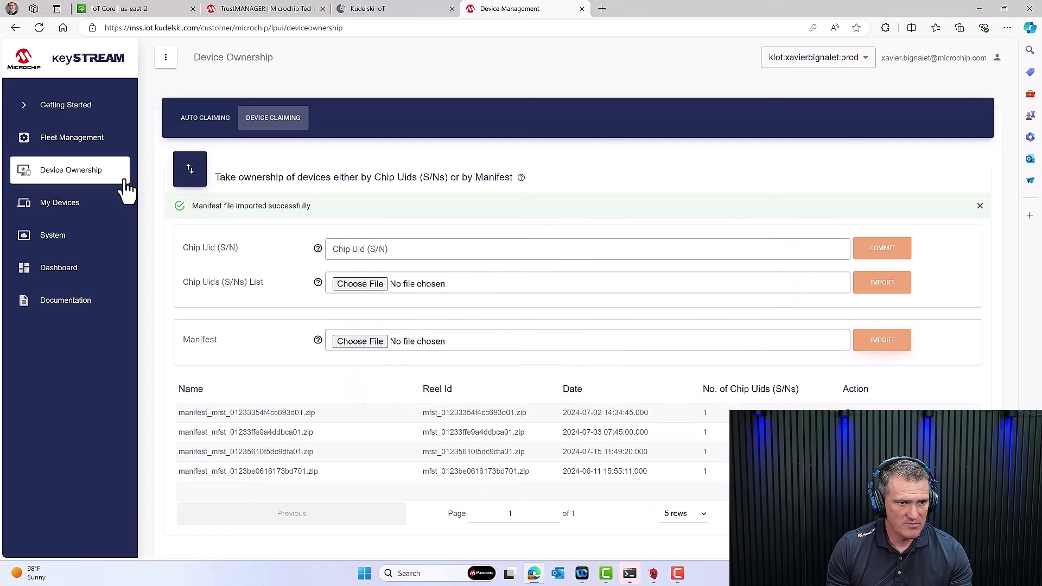
click(98, 151)
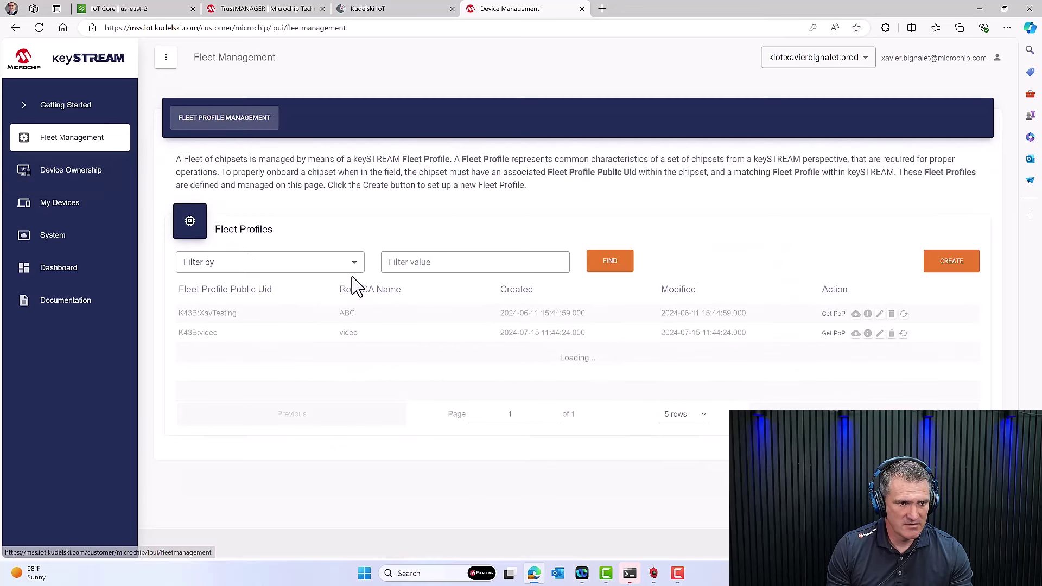
drag(218, 334, 160, 331)
key(ctrl+c)
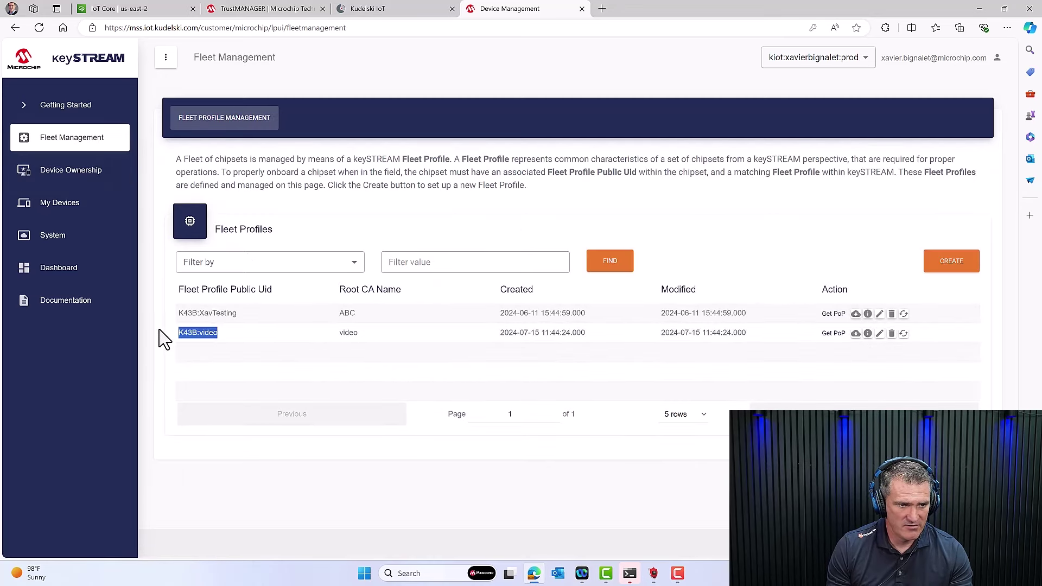
mouse_move(630, 575)
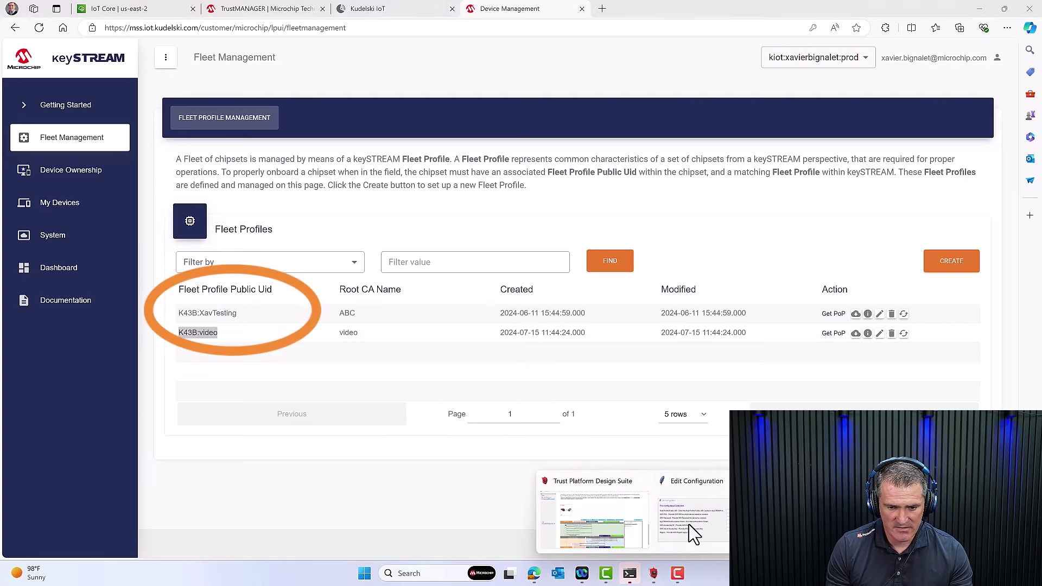
- Paste K43B:video into Fleet Profile Public UID without the leading space, and enter the Wi-Fi SSID and password
click(690, 522)
click(682, 285)
key(ctrl+v)
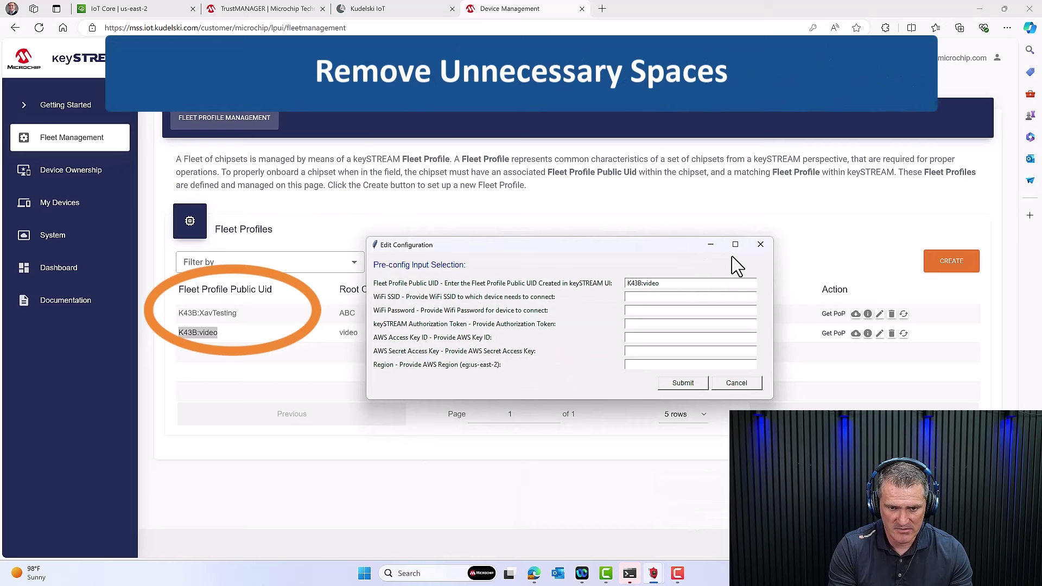
key(Home)
key(Delete)
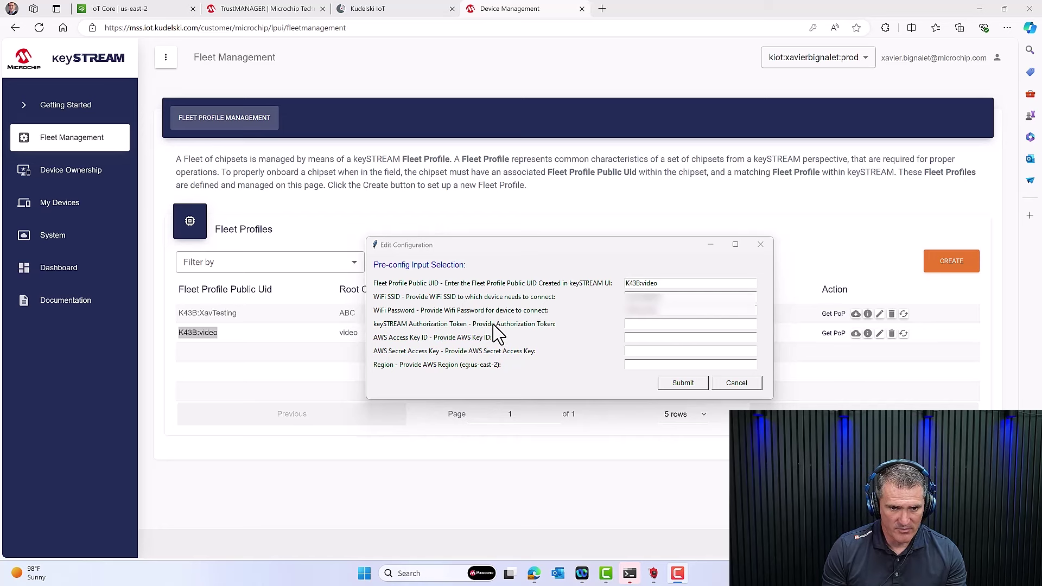
click(534, 573)
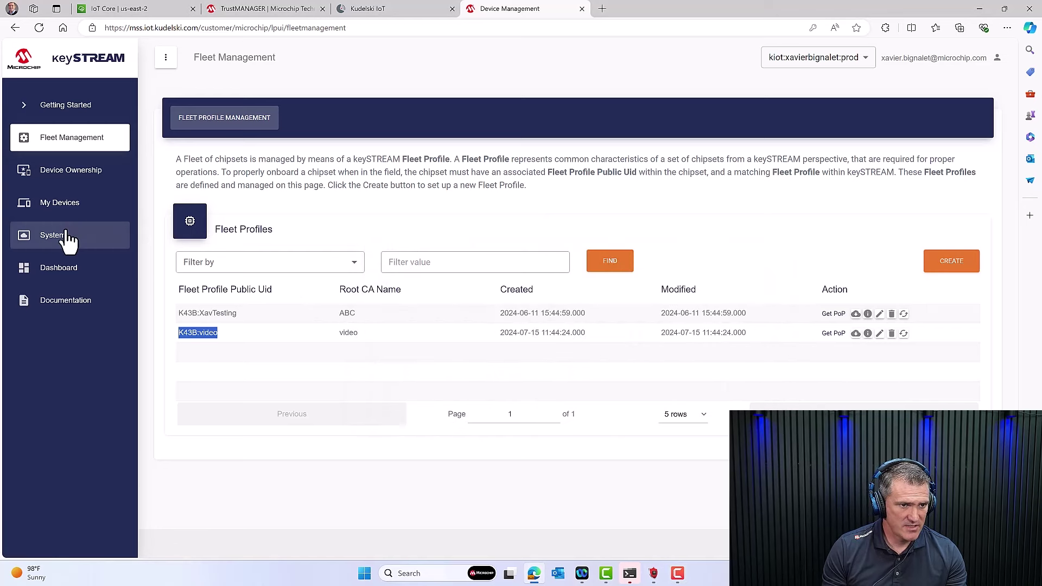
- On the System page, create an API key named 'video' with the Device Administrator role
click(65, 238)
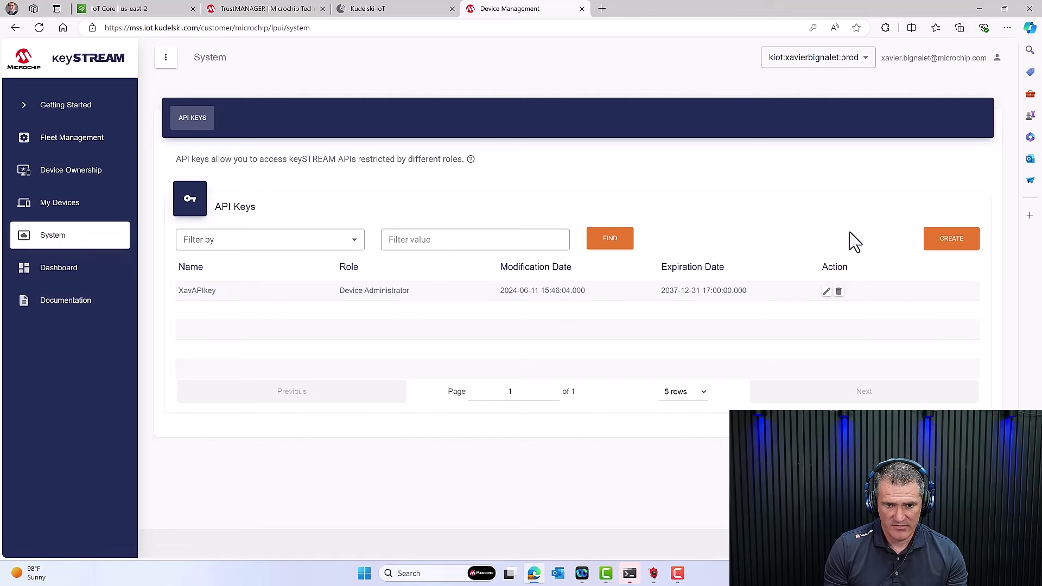
click(952, 242)
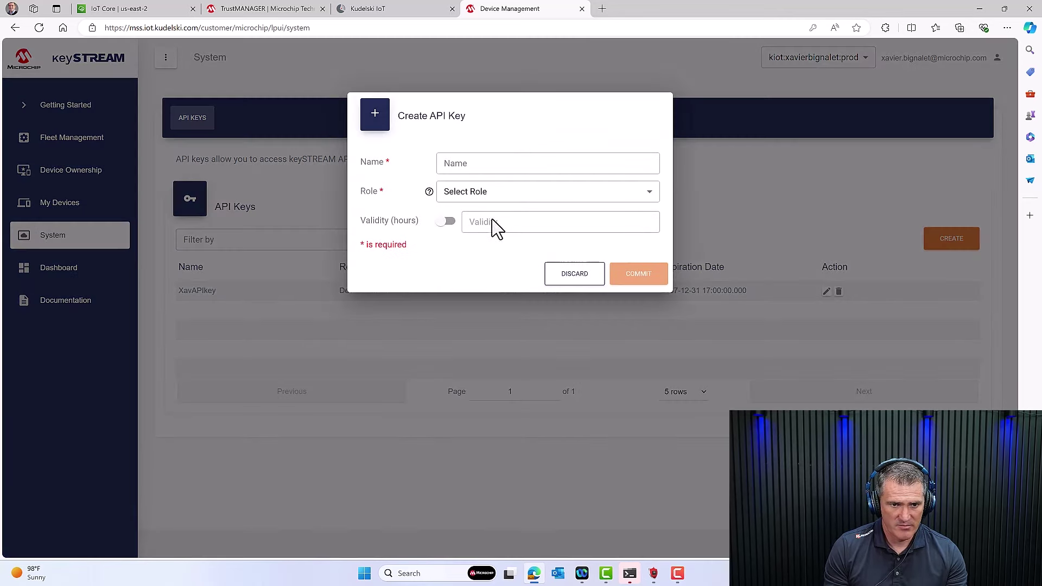
click(481, 163)
text(v)
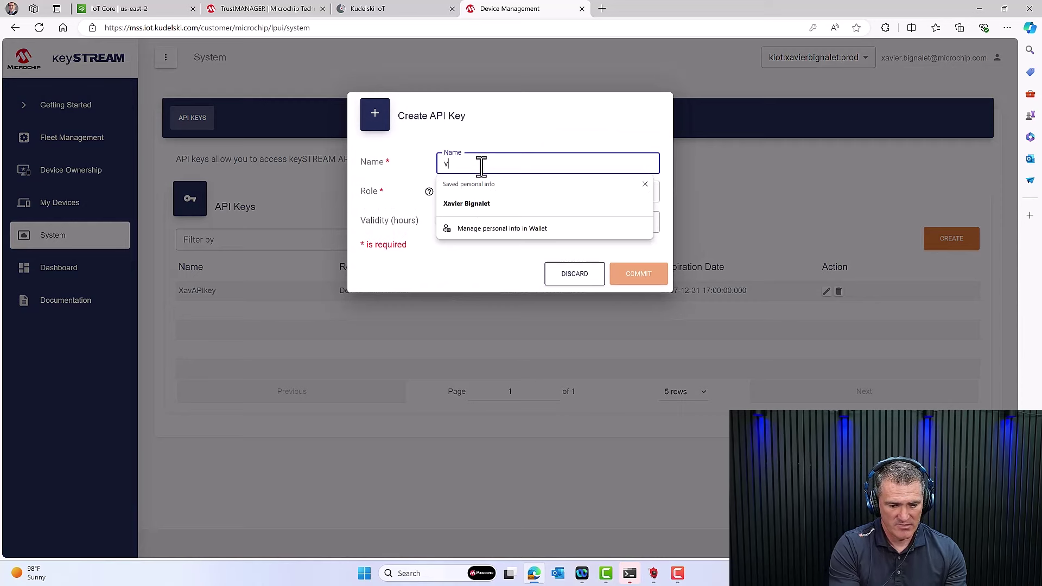
text(ideo)
click(443, 190)
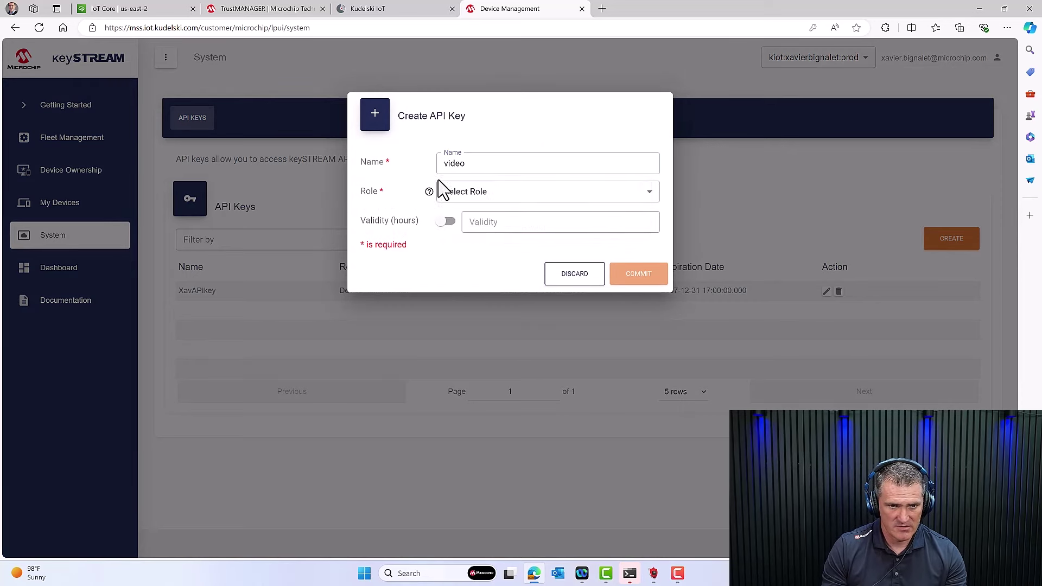
click(442, 190)
click(520, 192)
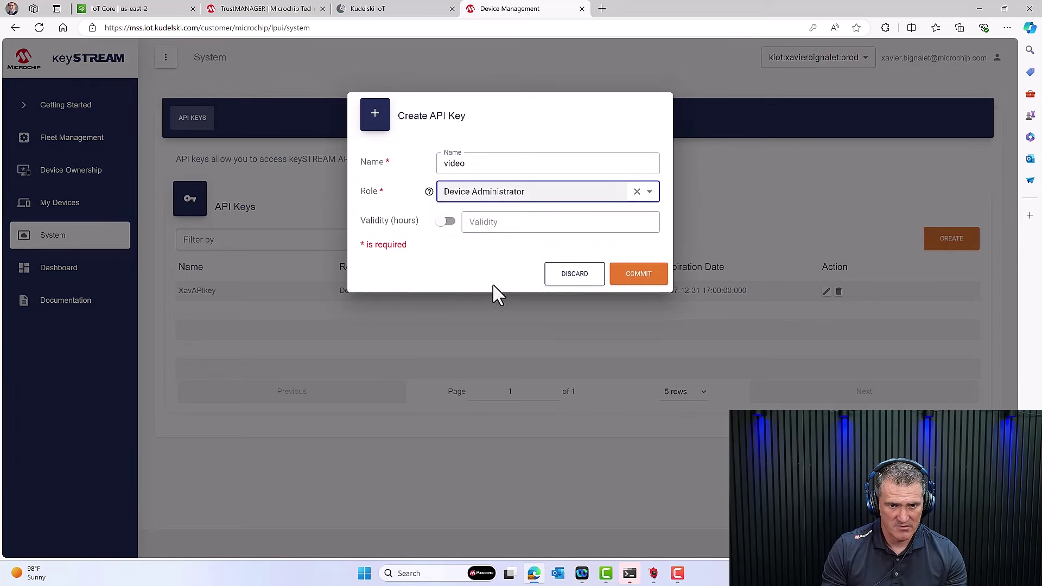
click(639, 279)
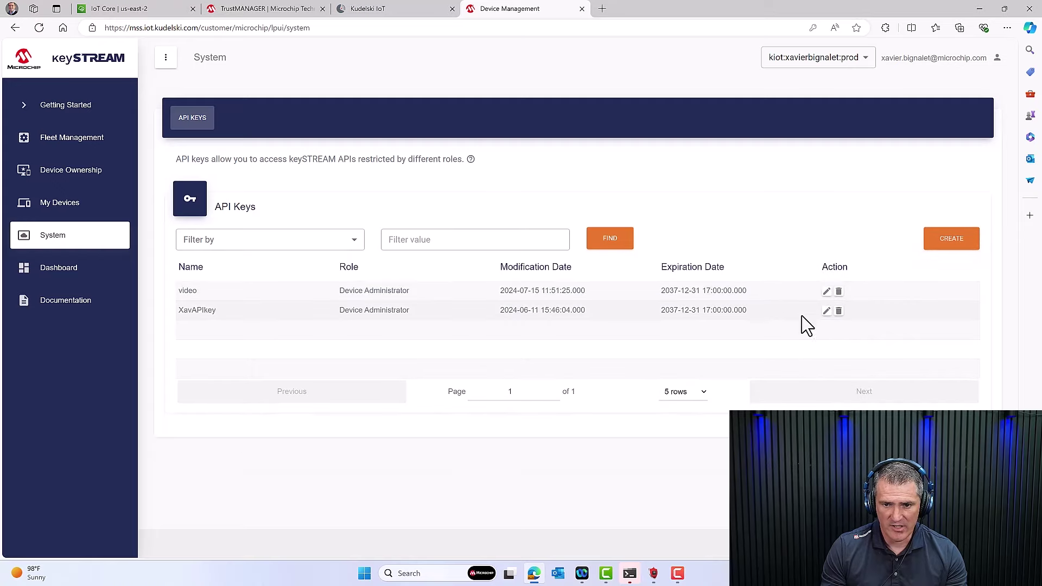
- Open the video key's details and copy its Basic Credentials value
click(826, 291)
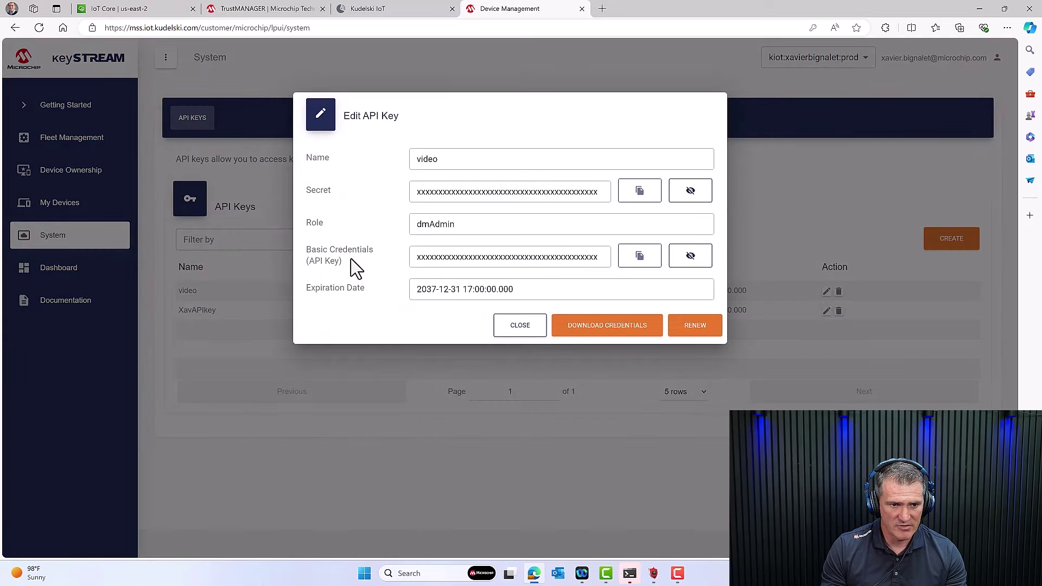
click(692, 255)
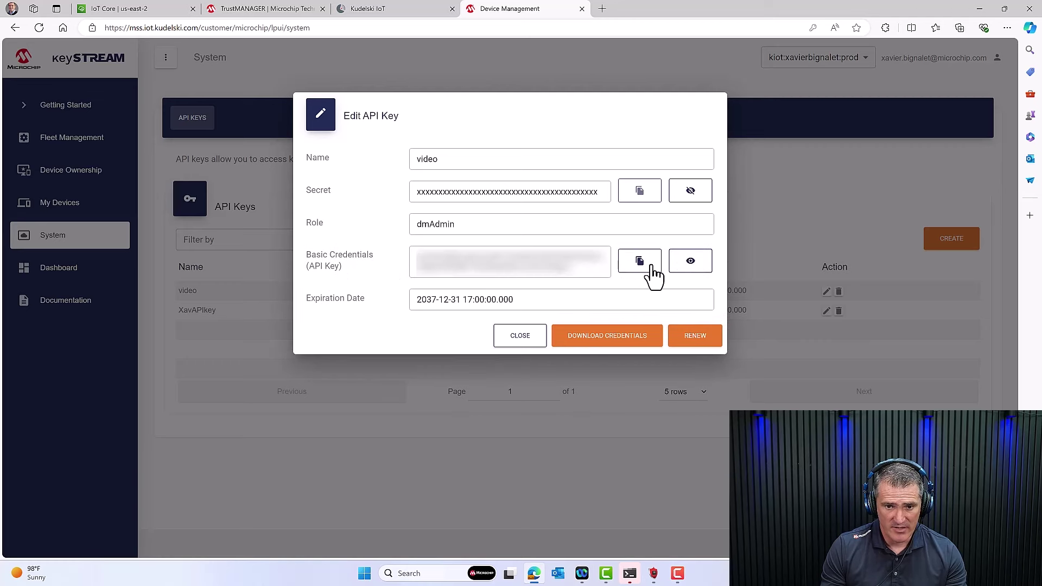
click(632, 265)
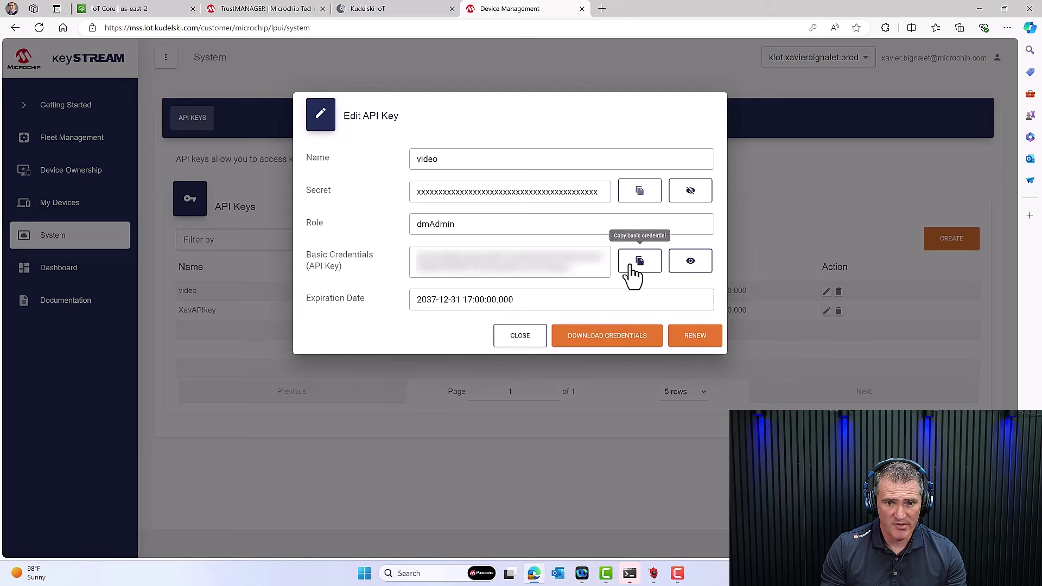
click(690, 266)
click(524, 335)
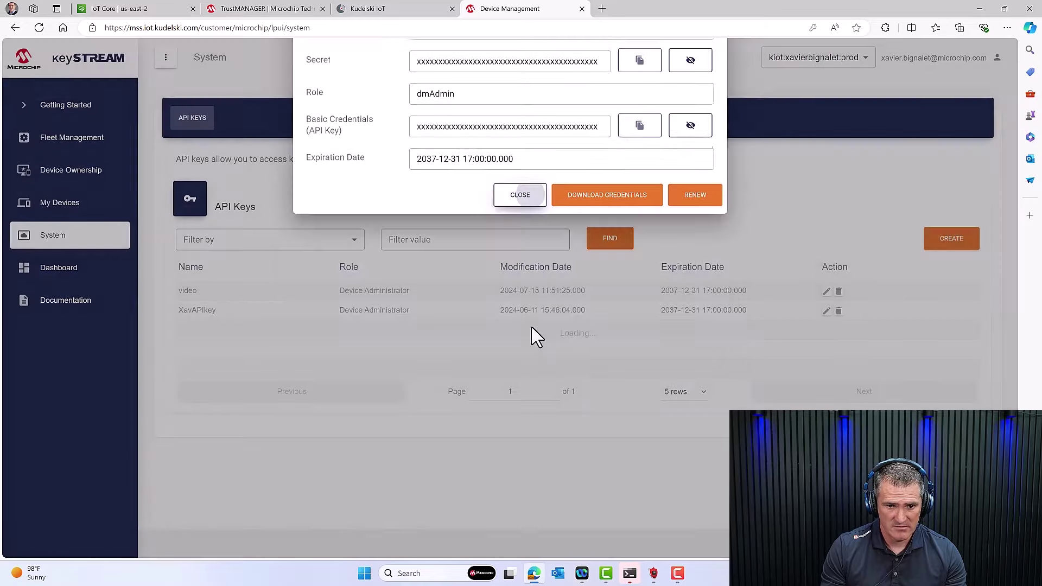
- Return to the Edit Configuration form, then search 'cloudf' in the AWS console to open CloudFormation stacks
mouse_move(654, 571)
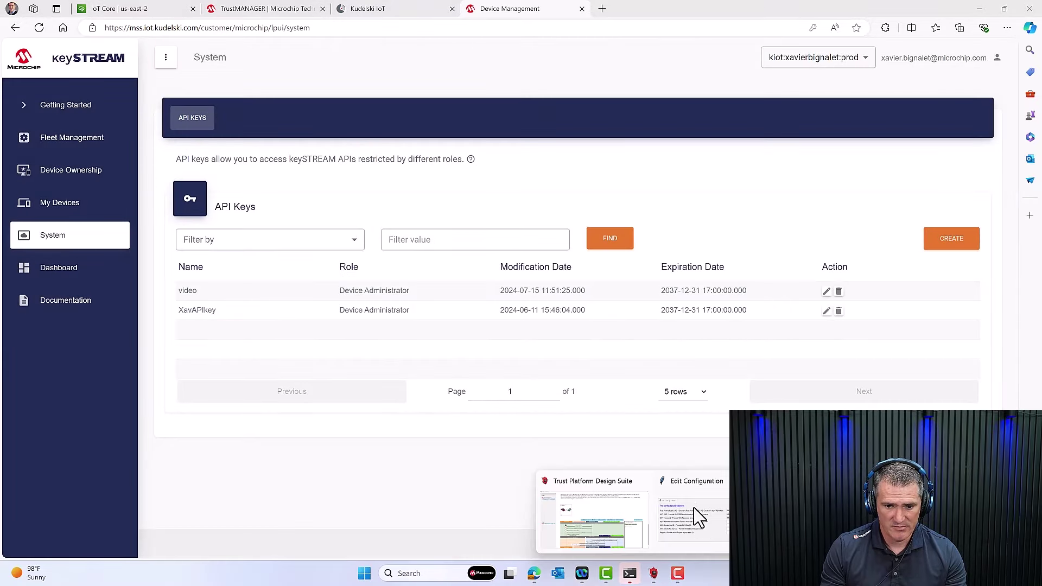
click(699, 518)
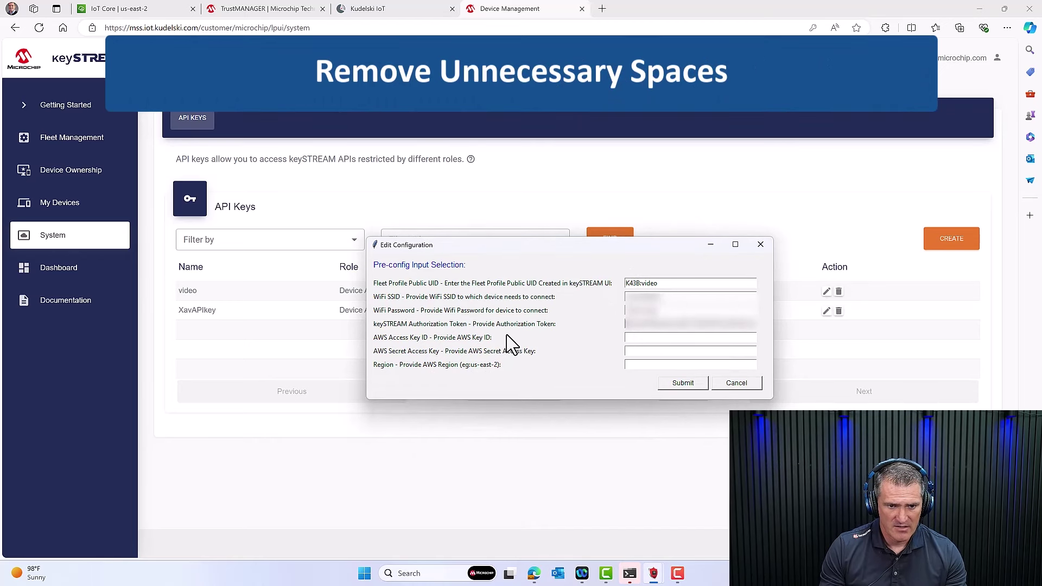
click(532, 576)
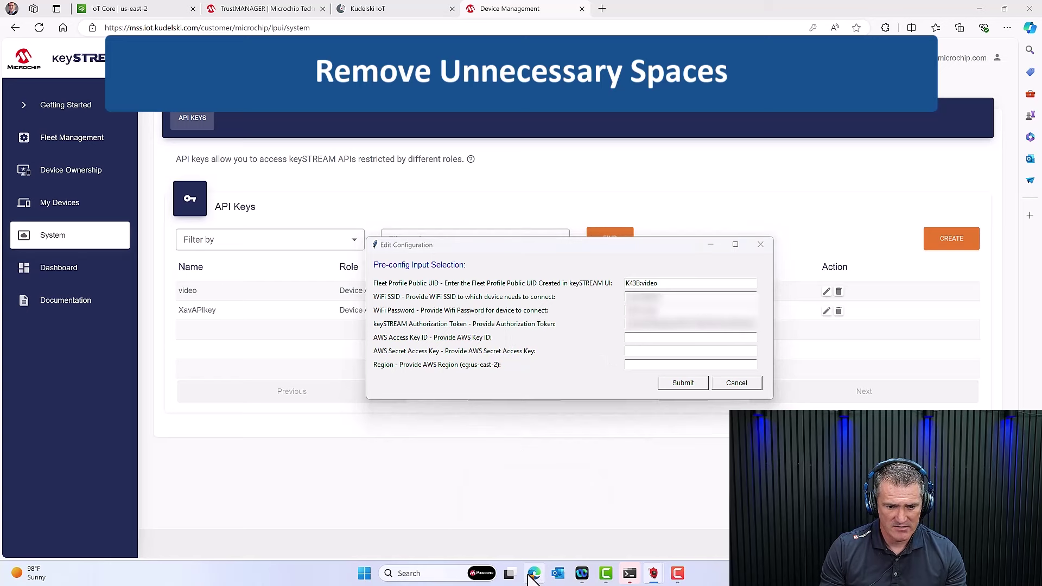
click(149, 10)
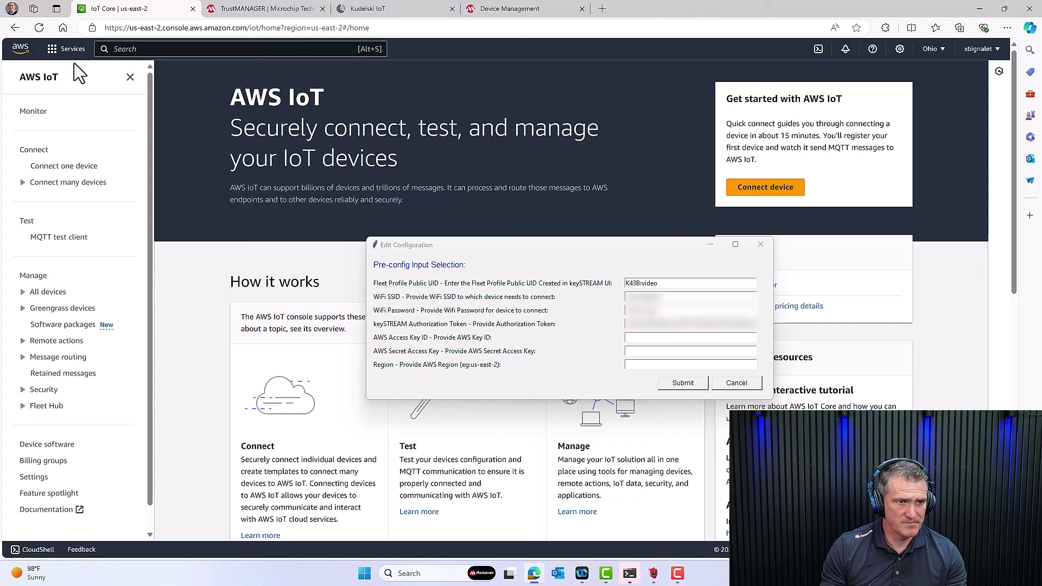
click(186, 54)
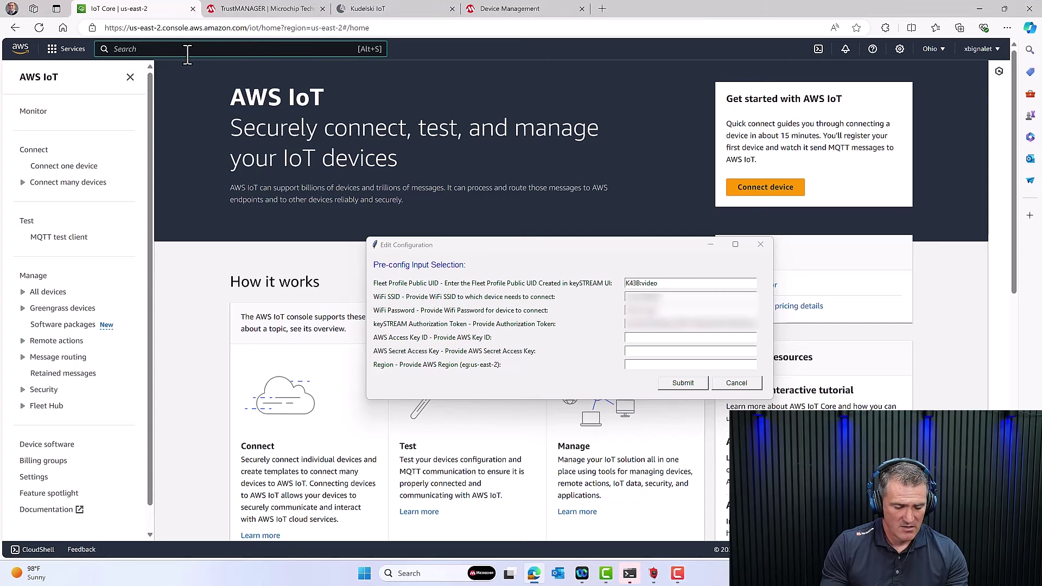
text(c)
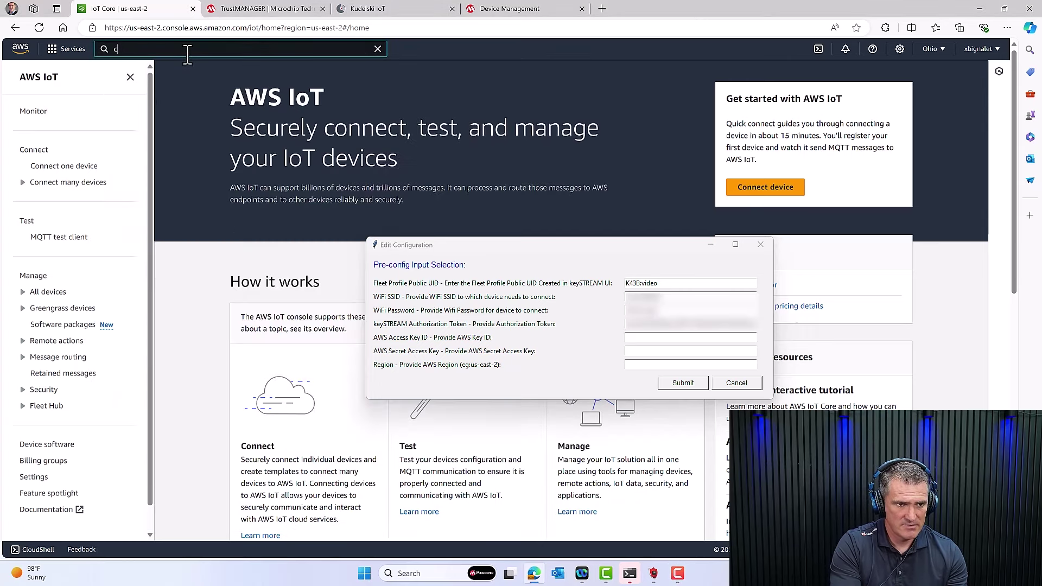
text(loud)
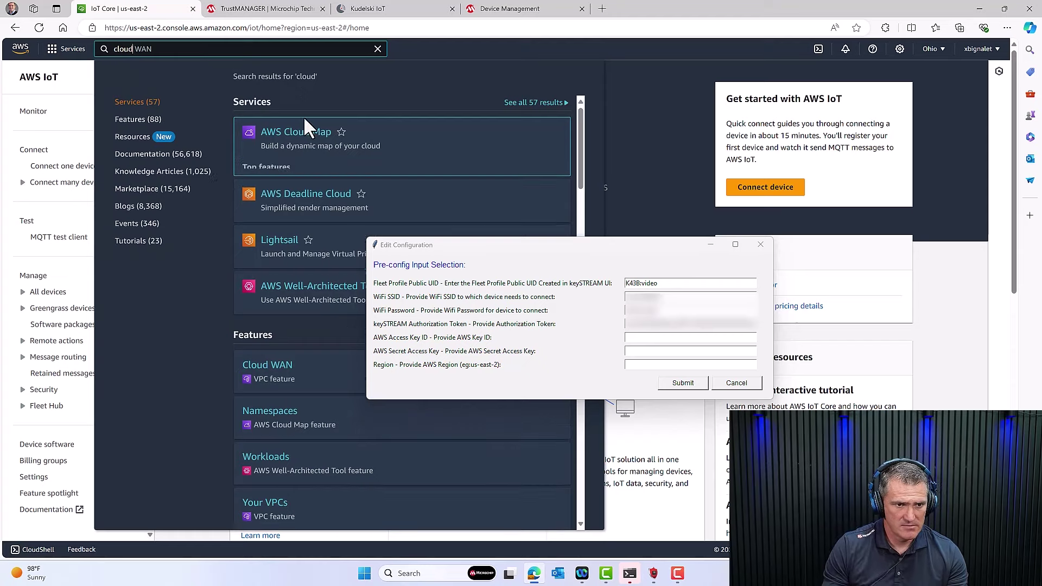
text(formation)
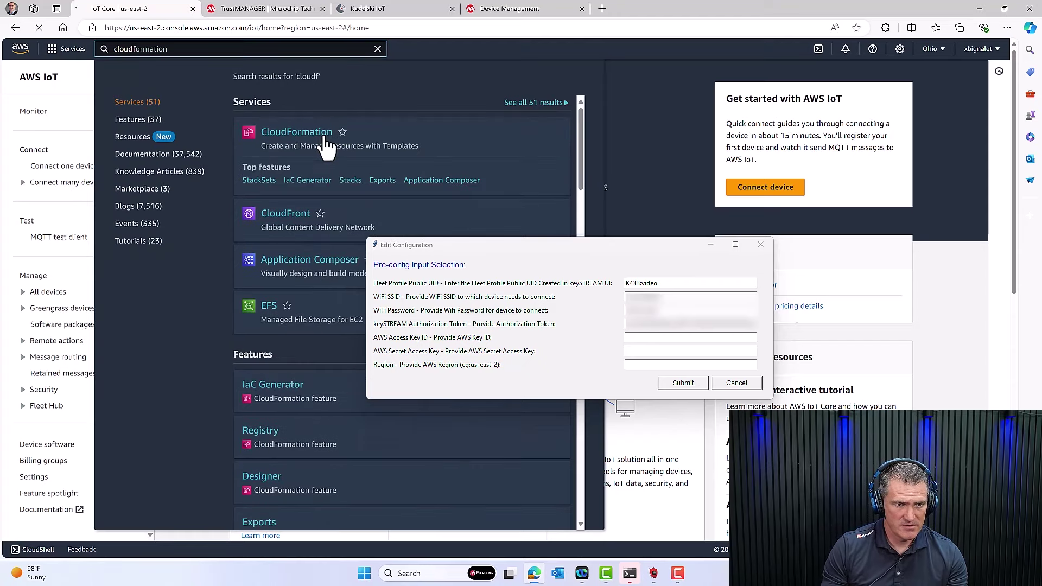
click(321, 140)
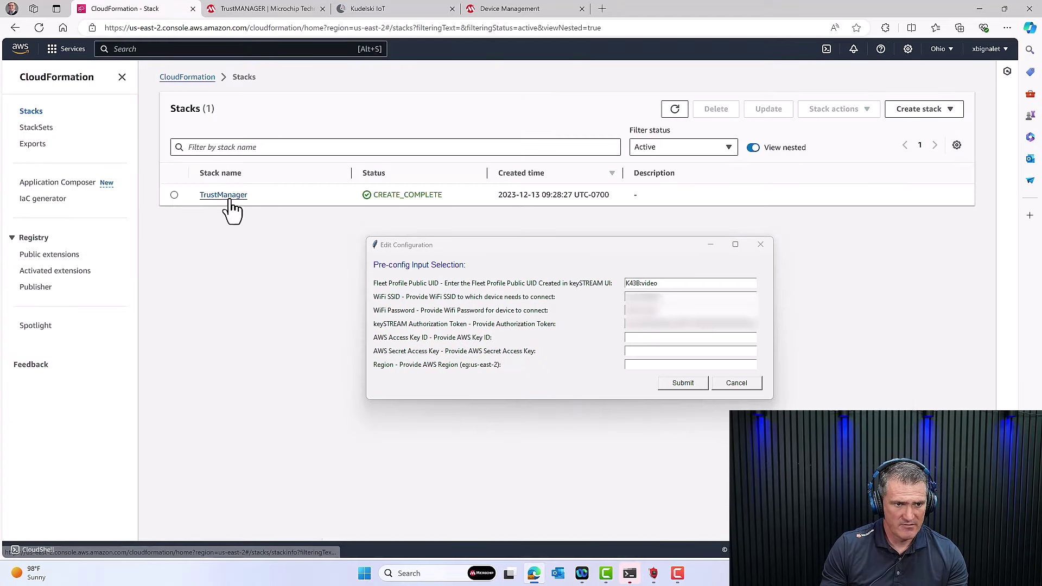
- Copy the TrustManager stack's AccessKey output into the AWS Access Key ID field
click(225, 195)
click(539, 136)
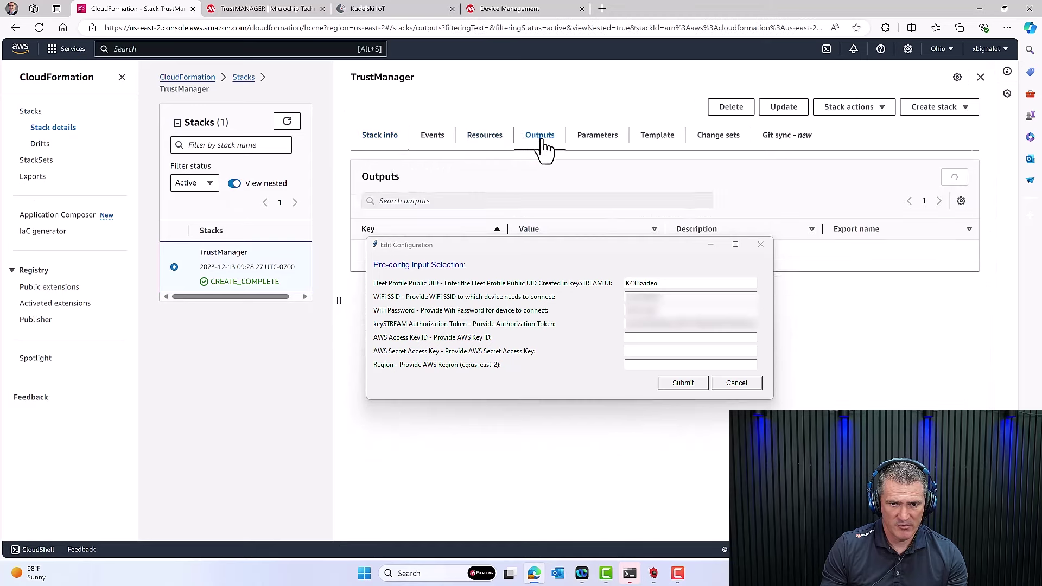
drag(525, 256, 516, 385)
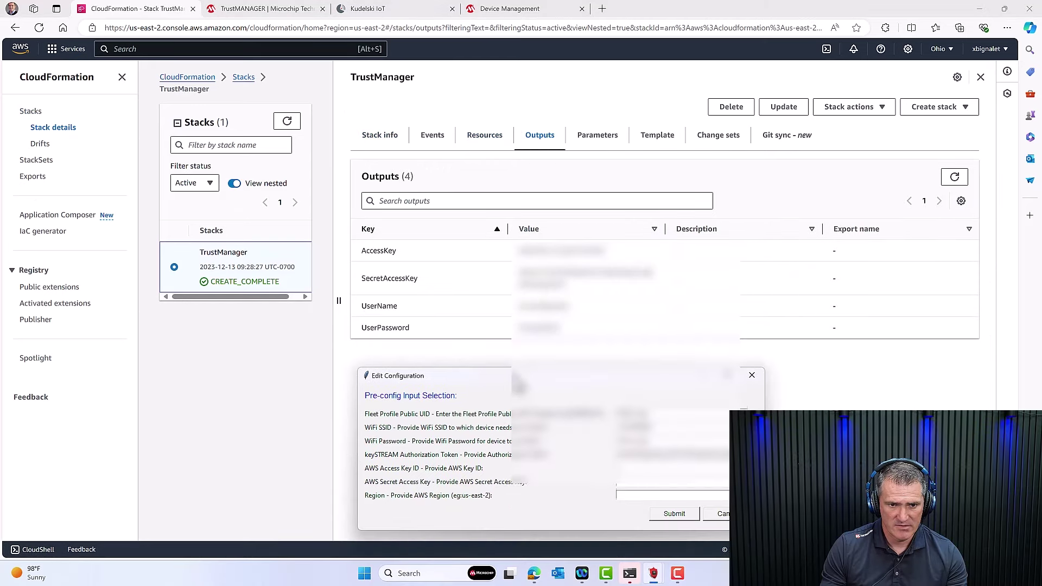
double_click(544, 252)
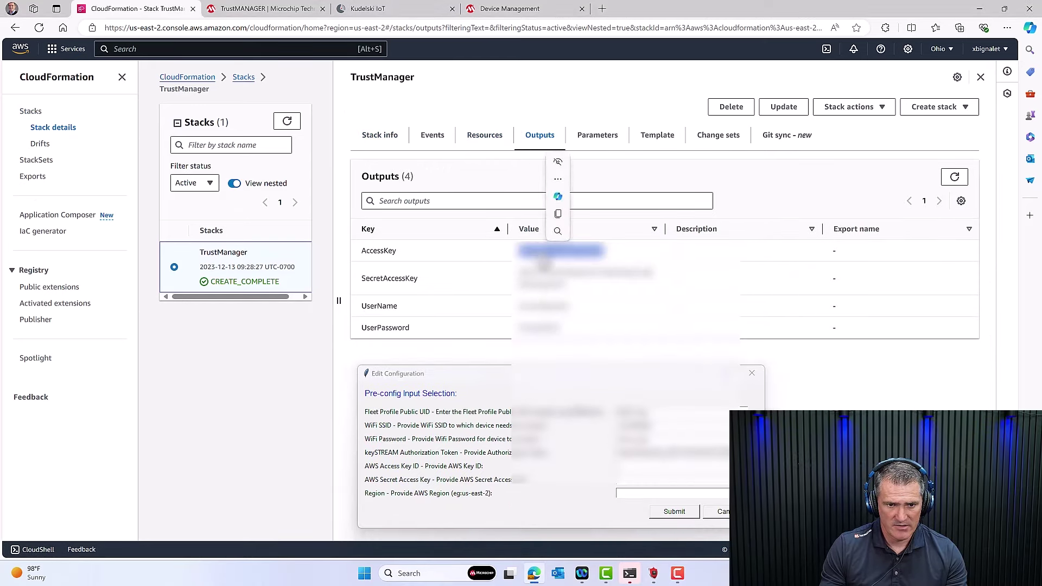
key(ctrl+c)
click(661, 465)
key(ctrl+v)
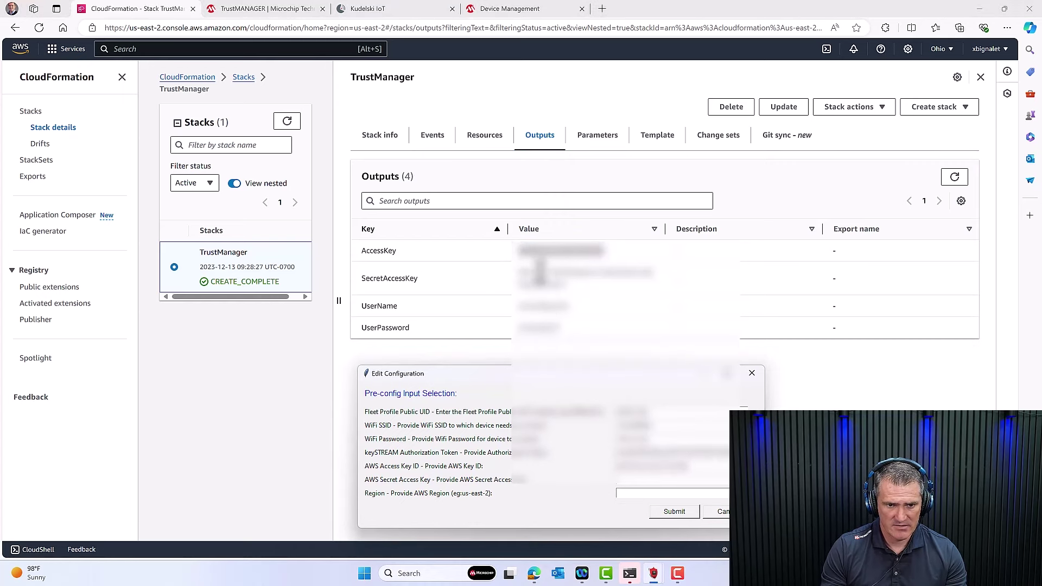
- Fill in the SecretAccessKey and Region us-east-2, then submit the pre-config inputs
double_click(543, 276)
key(ctrl+c)
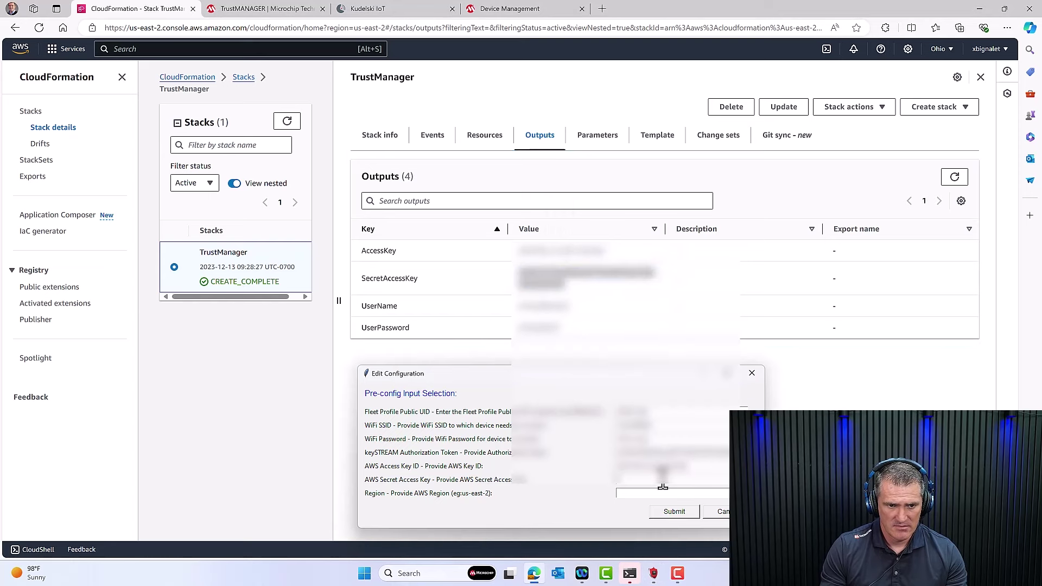
click(663, 483)
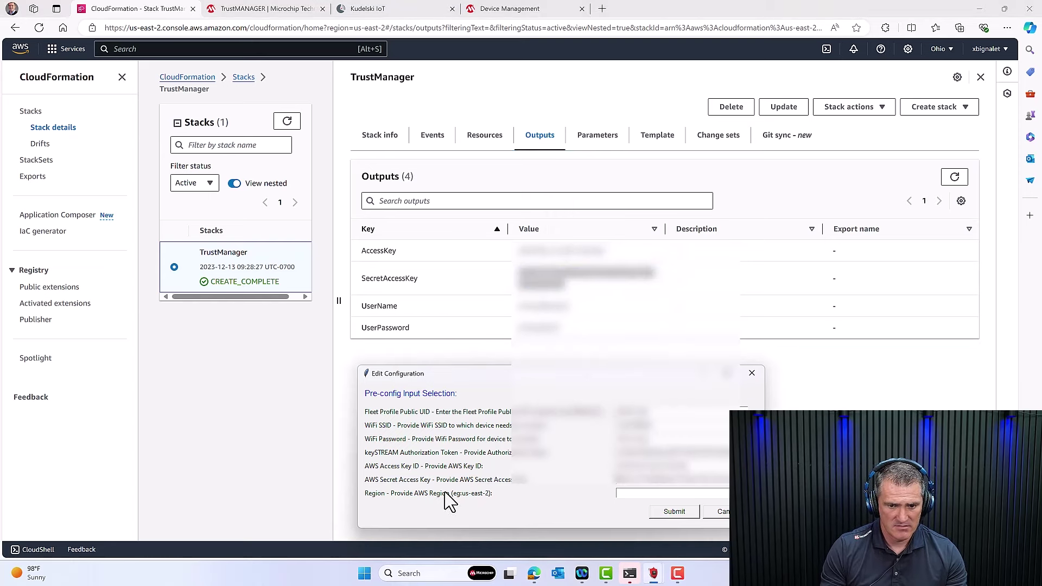
click(940, 48)
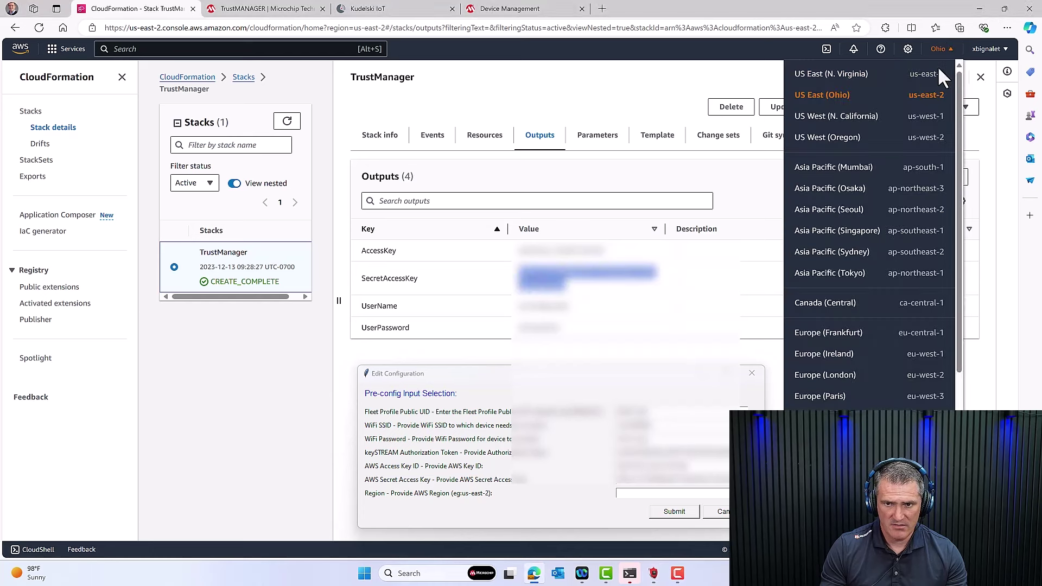
click(619, 493)
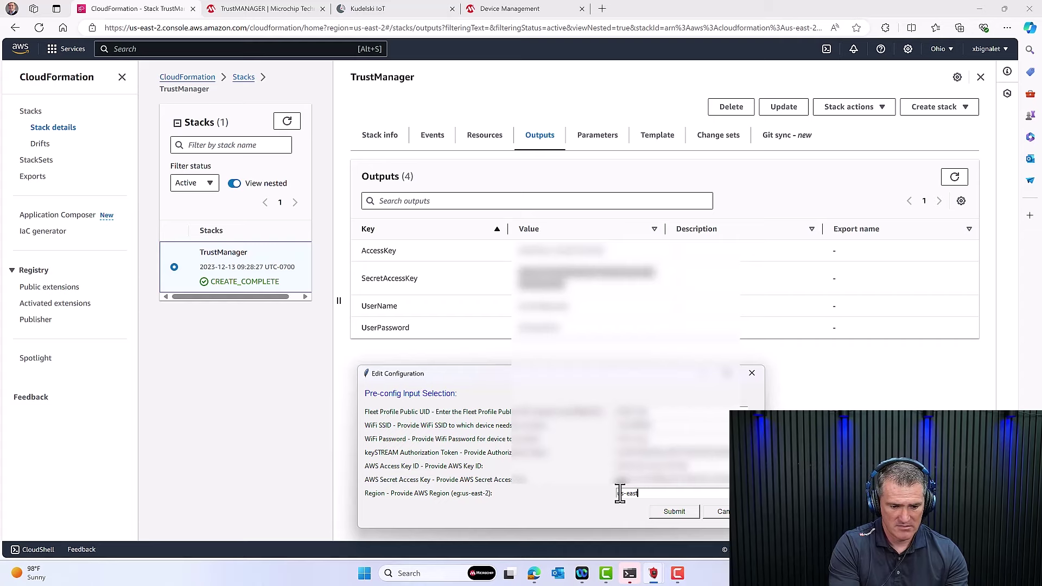
click(682, 515)
- Run provisioning steps 3–6: download CA certificate, get registration code, upload and verify CA and PoP certificates
click(653, 573)
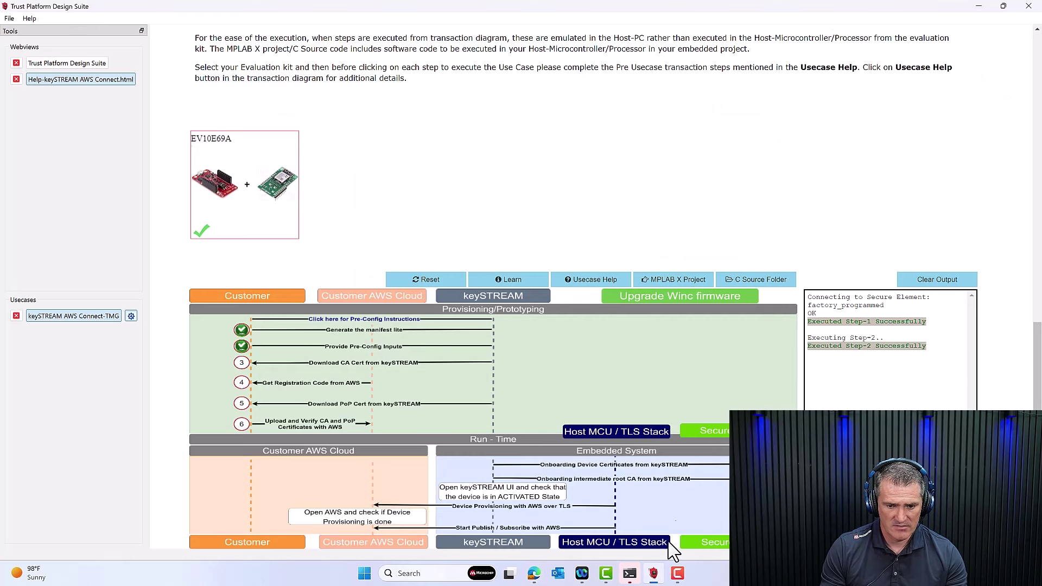
scroll(179, 342, down, 2)
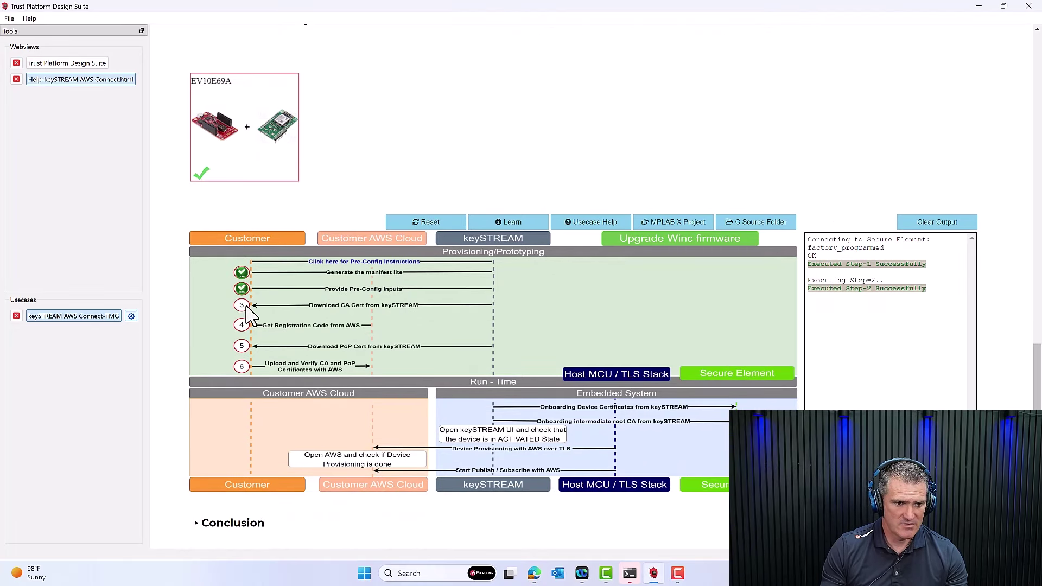
click(244, 307)
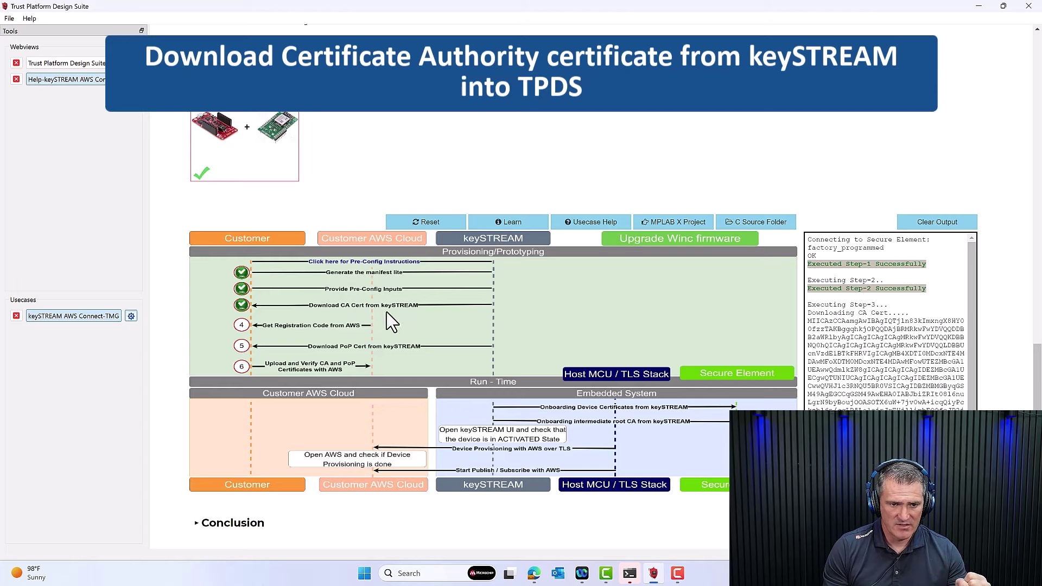
click(242, 325)
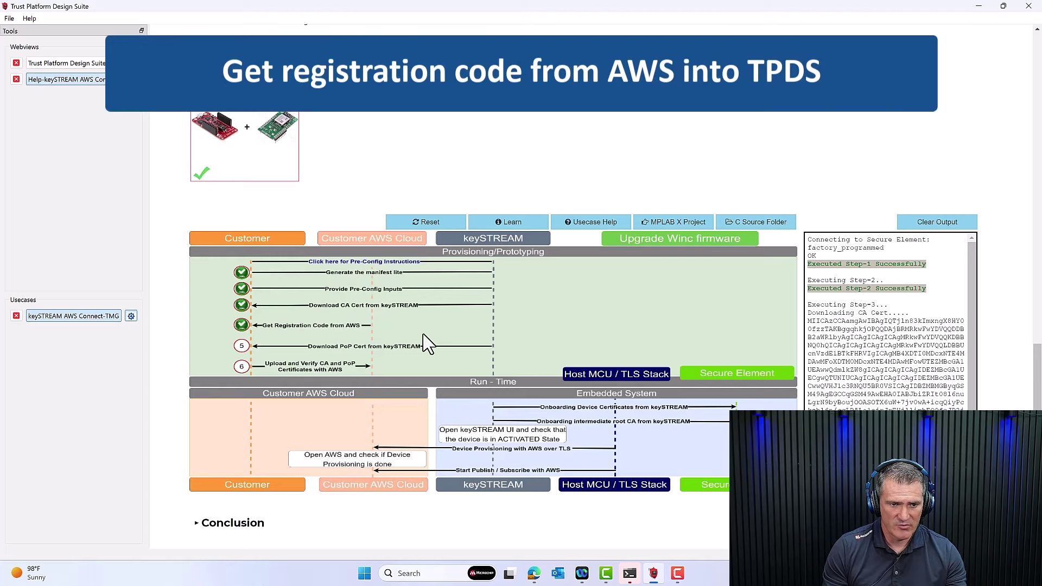
scroll(918, 403, down, 3)
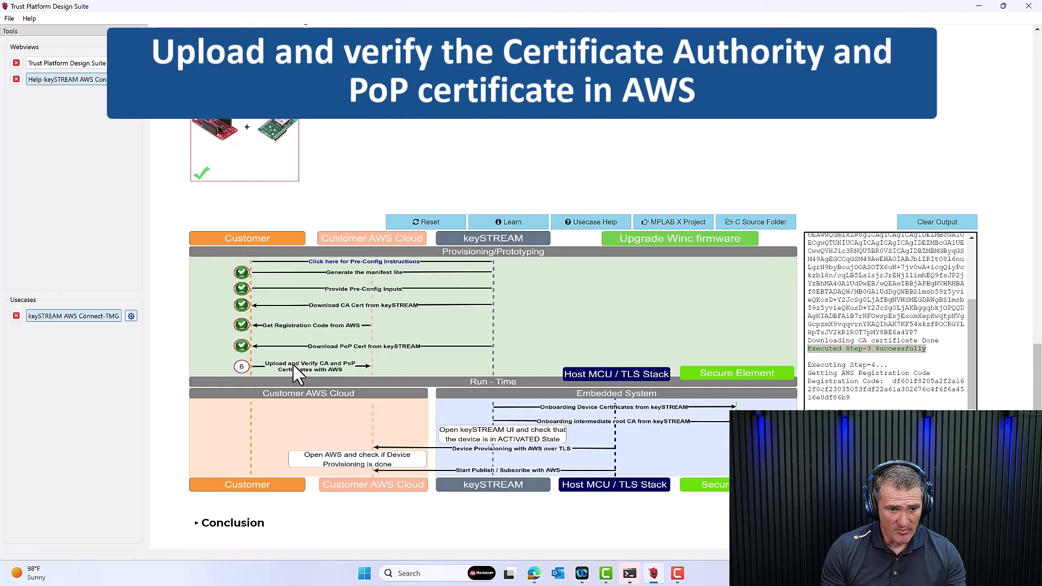
click(331, 368)
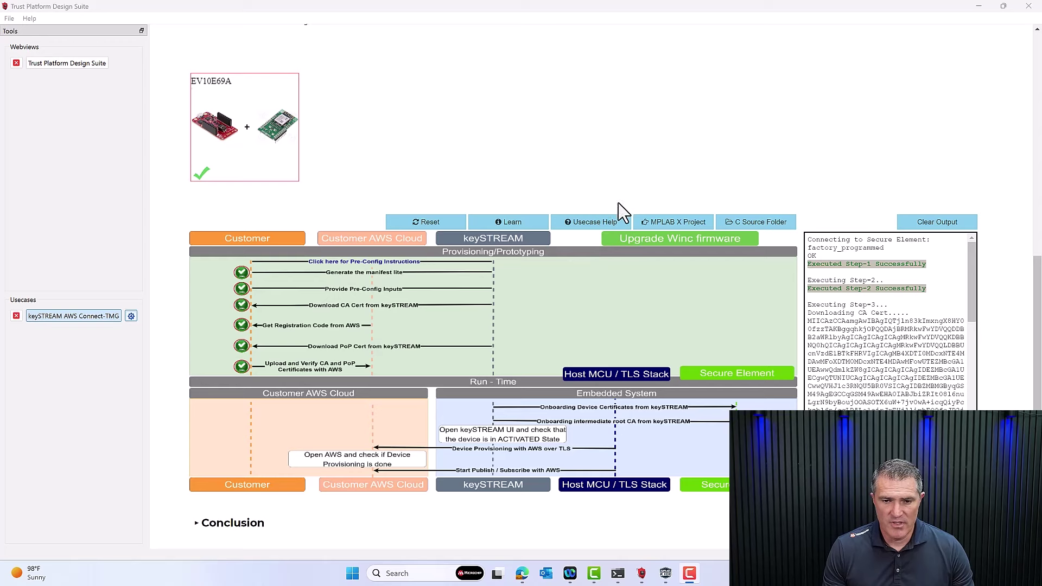
- Open keystream_aws_d21 and set its properties to SAMD21_DFP 3.6.144 with the XC32 v4.35 compiler
click(673, 225)
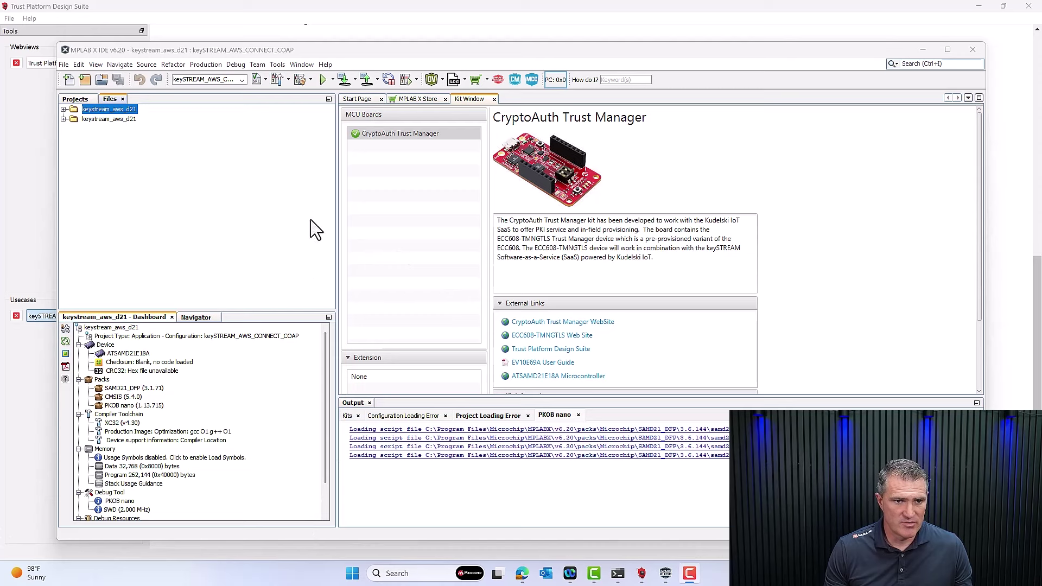
right_click(122, 110)
click(157, 246)
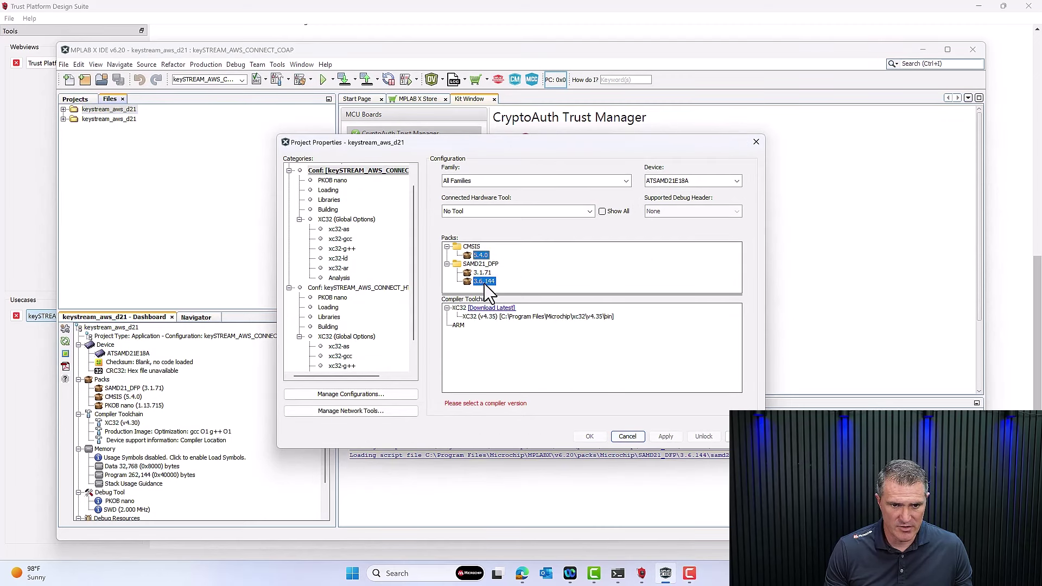
click(495, 316)
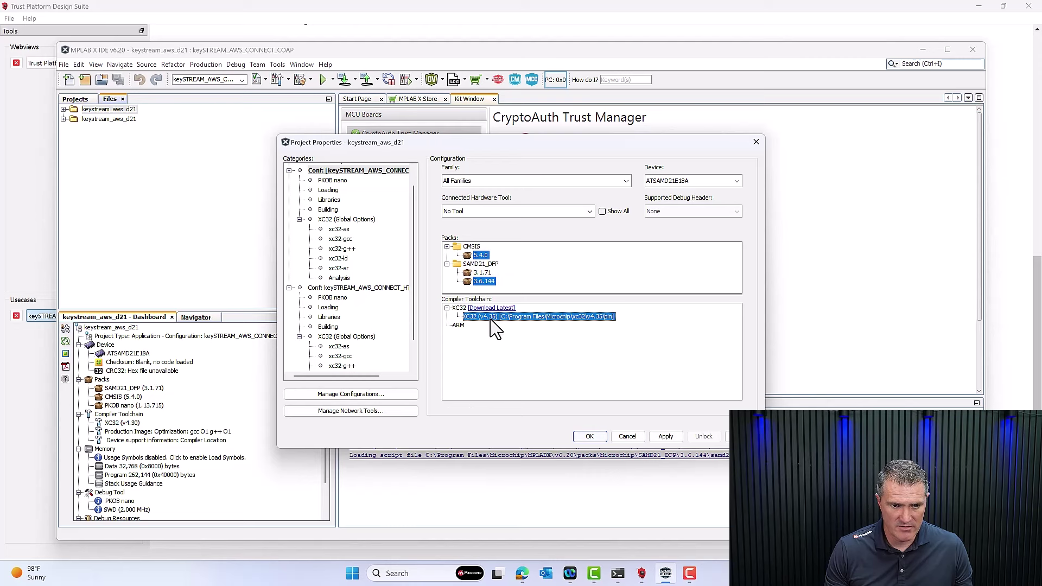
click(591, 437)
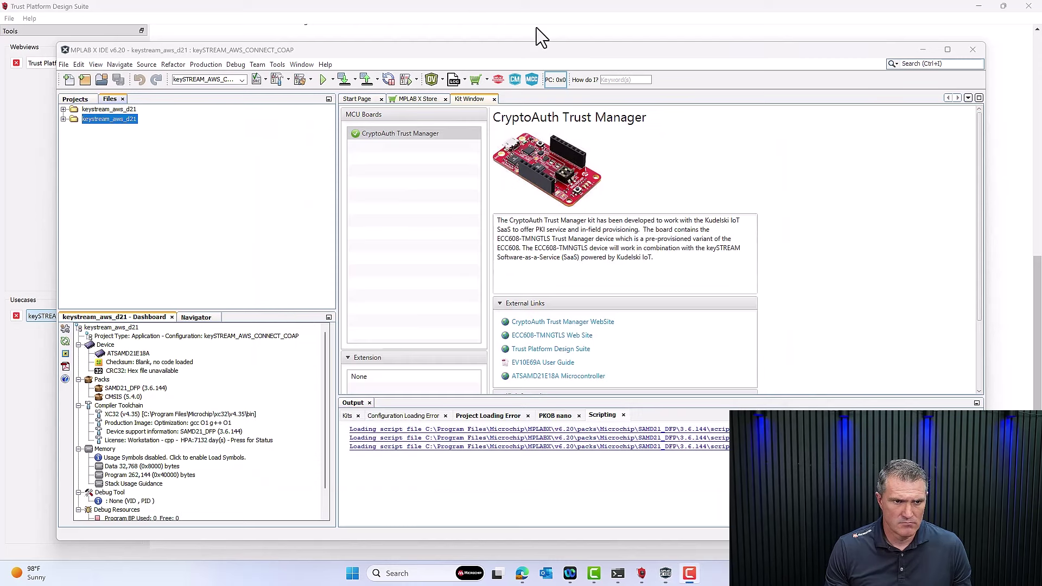
- Check the build configurations and keep COAP selected
click(242, 80)
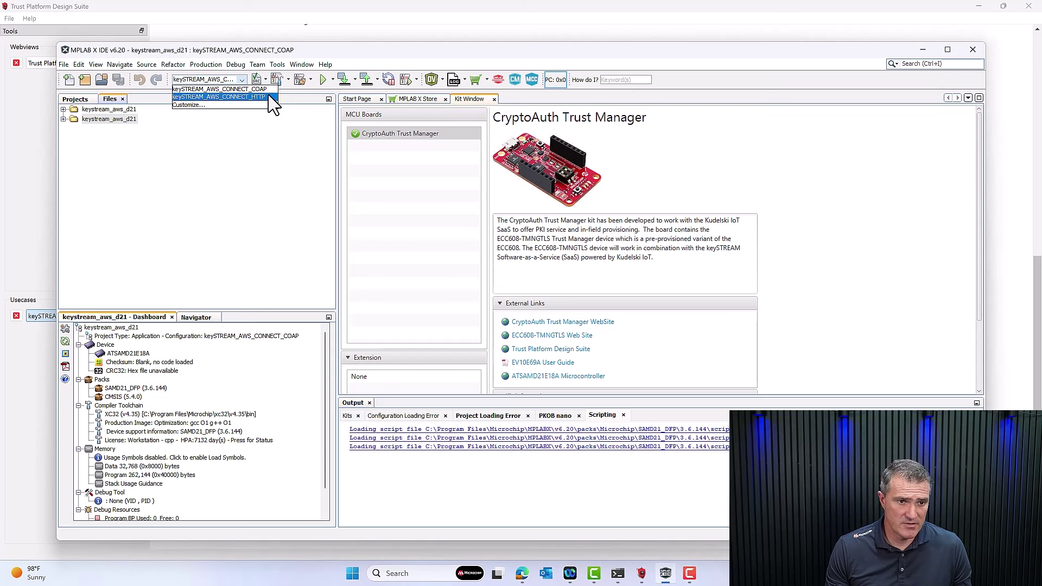
click(574, 32)
click(242, 80)
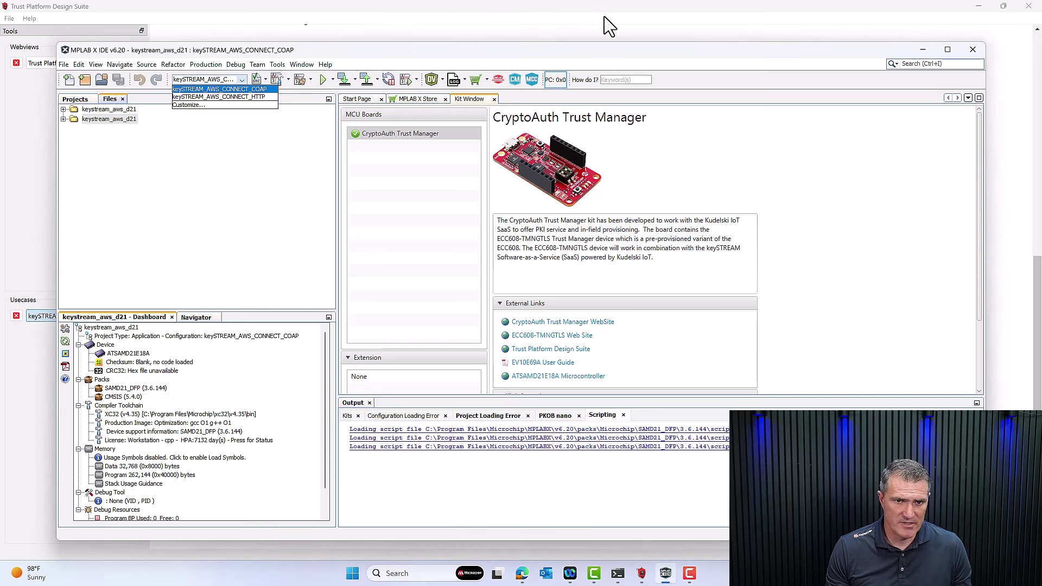
click(586, 27)
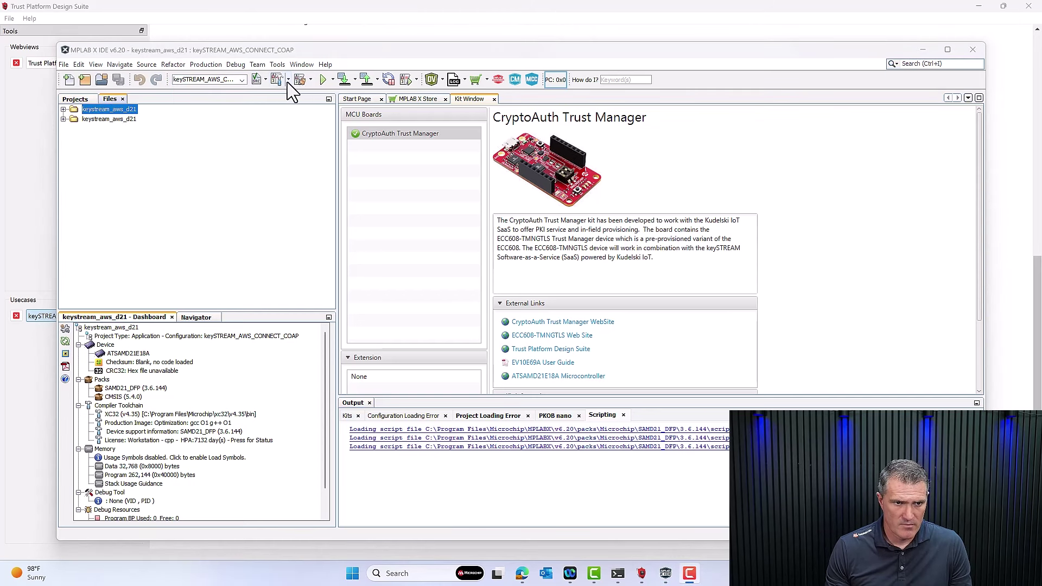
- Choose the CryptoAuth Trust Manager kit as tool and Make and Program Device
click(324, 81)
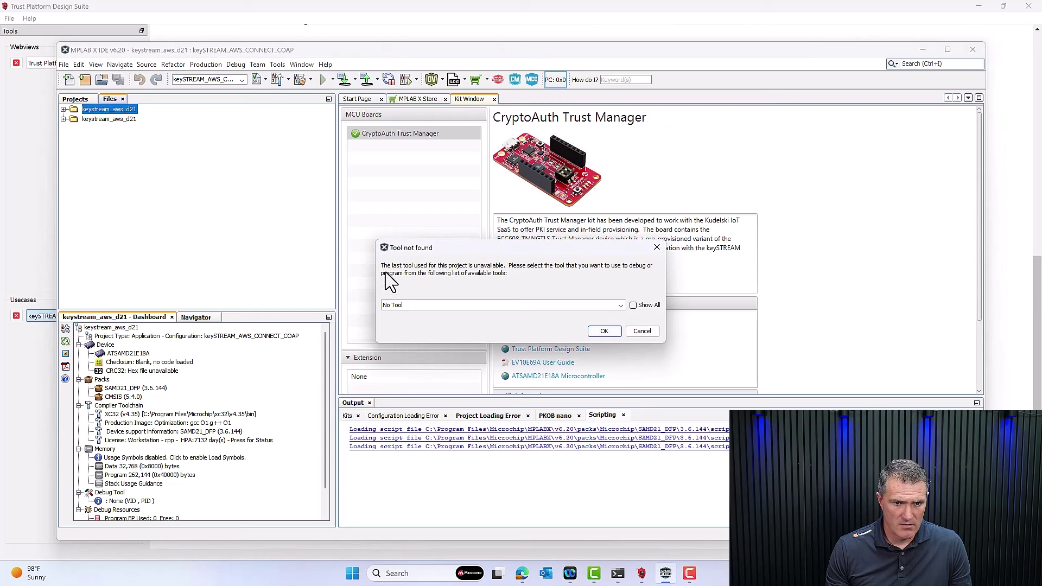
click(477, 306)
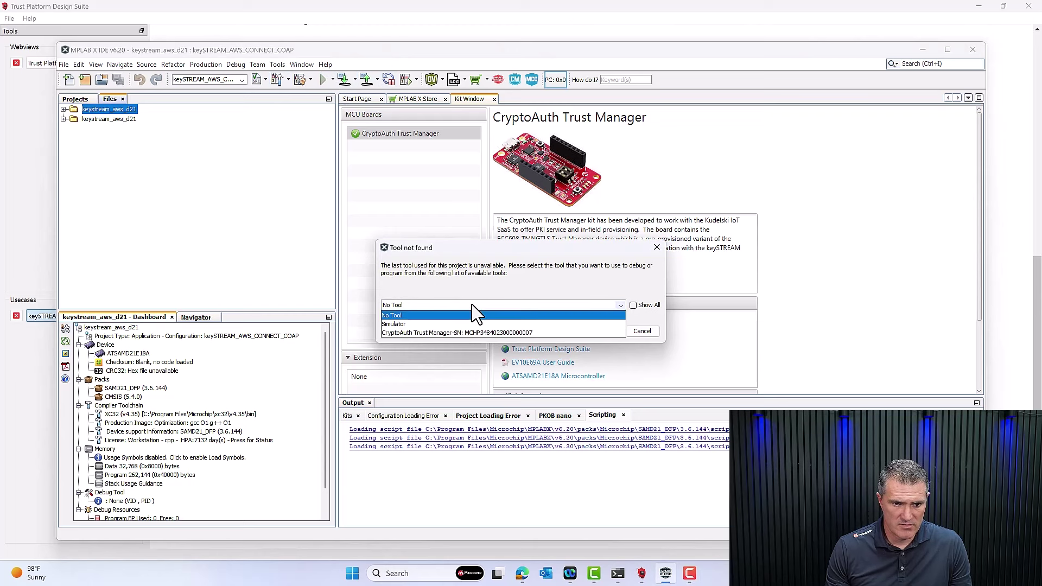
click(470, 333)
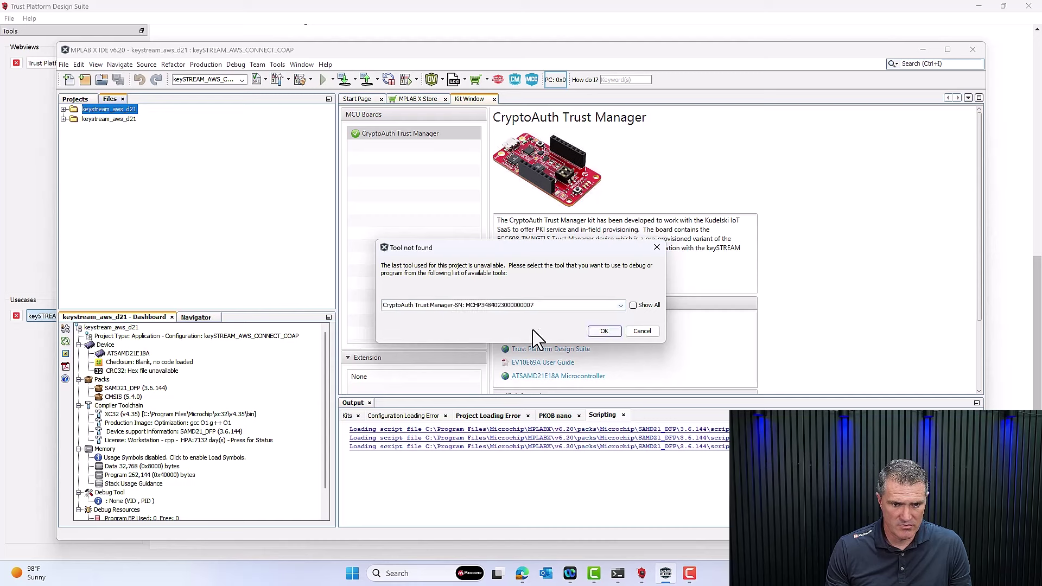
click(602, 331)
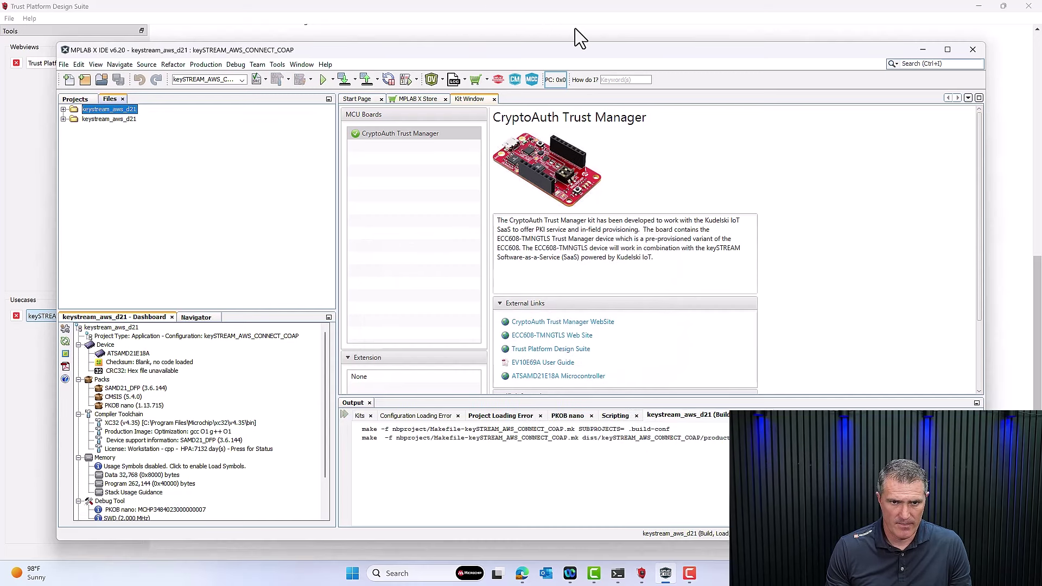
click(354, 80)
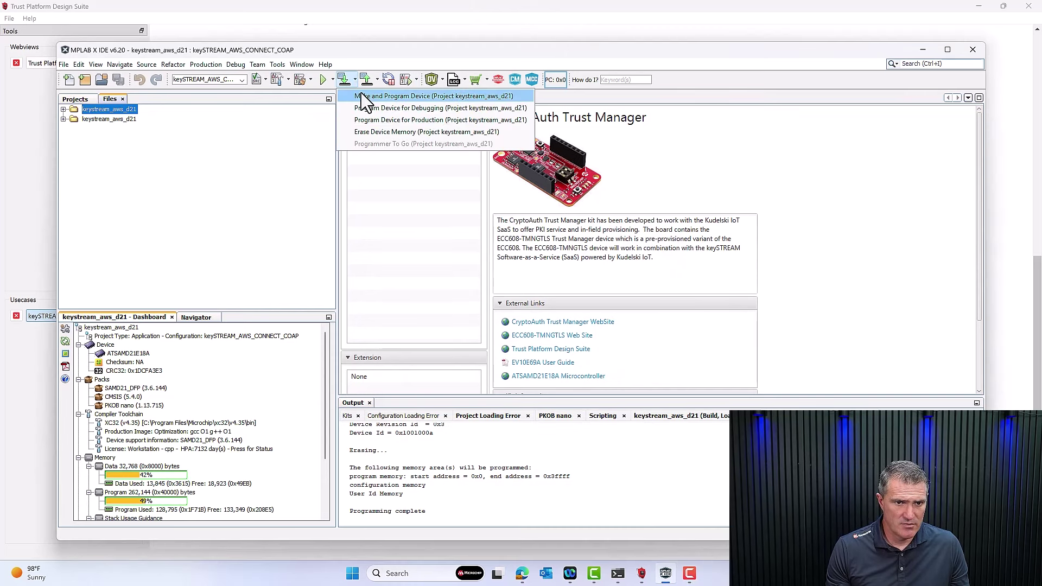
click(364, 96)
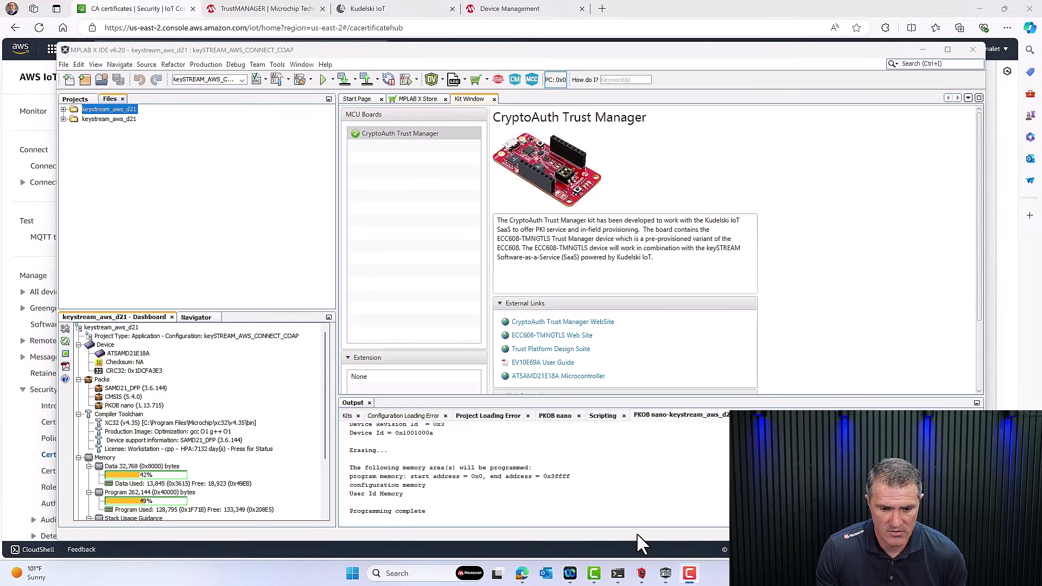
- Open IoT Core's Certificate authorities and highlight the active root CA created July 15, 2024
click(522, 573)
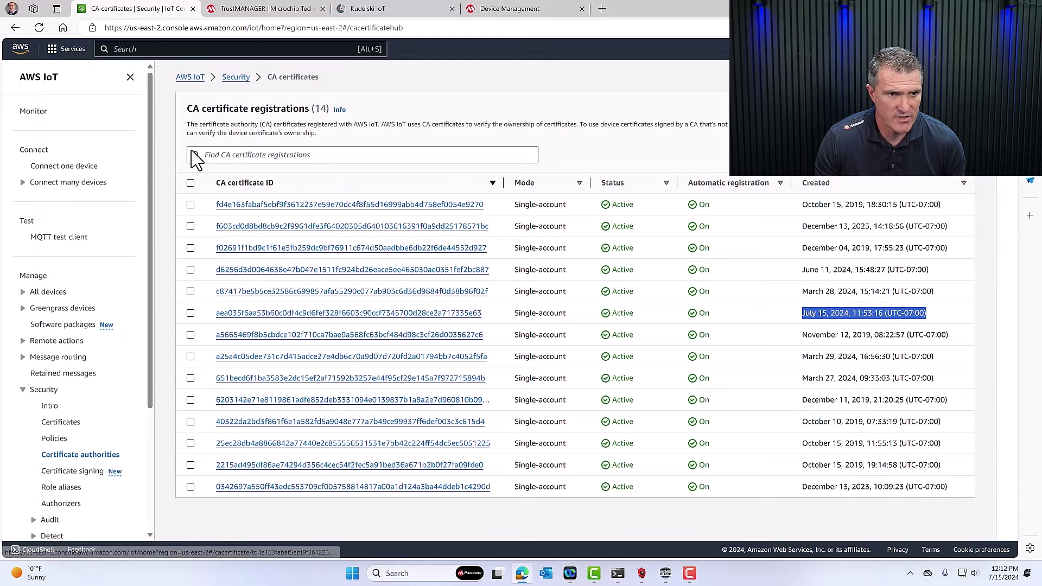
click(180, 48)
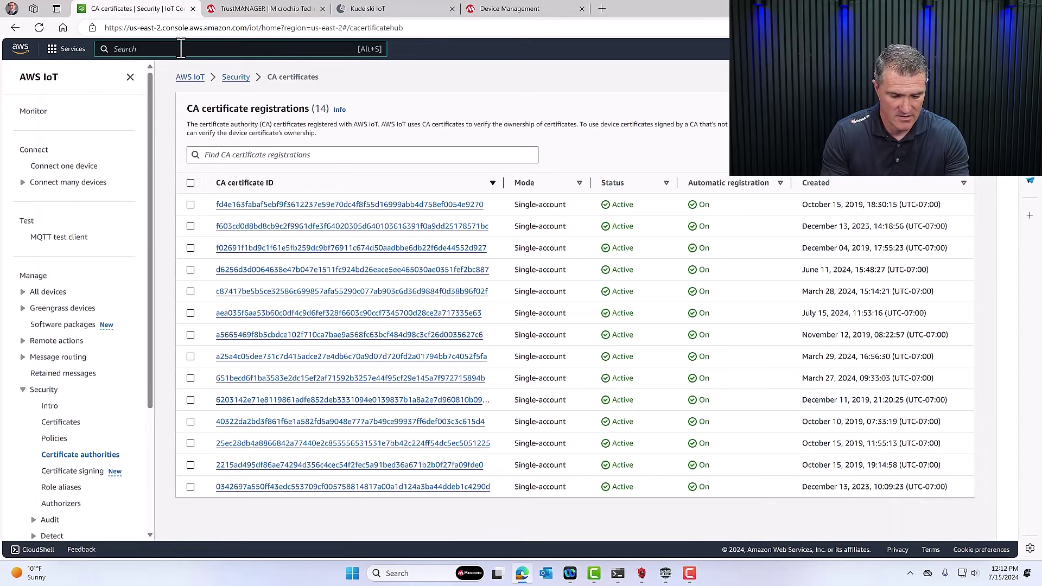
text(iot)
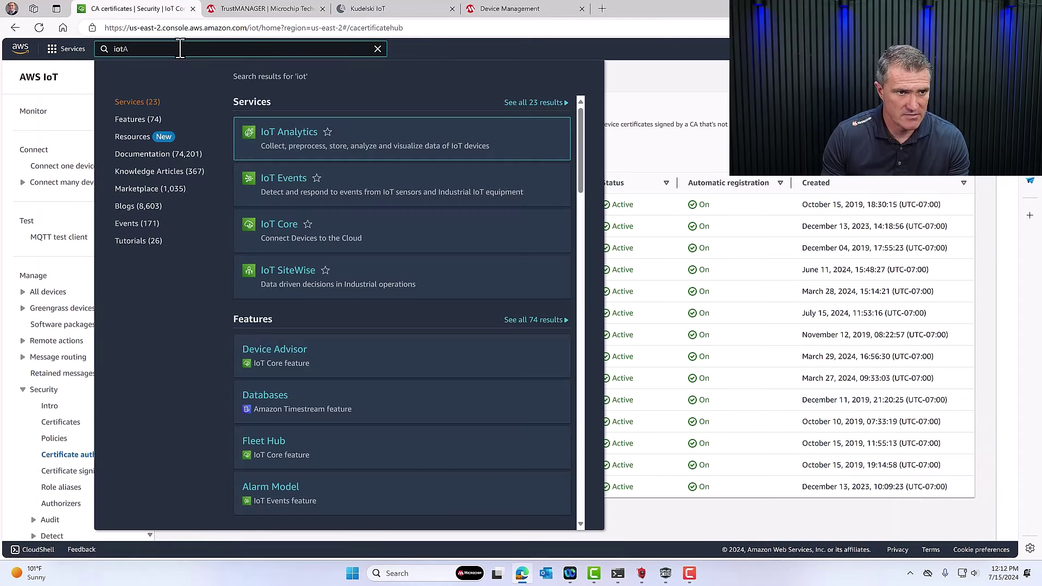
text(A)
click(276, 232)
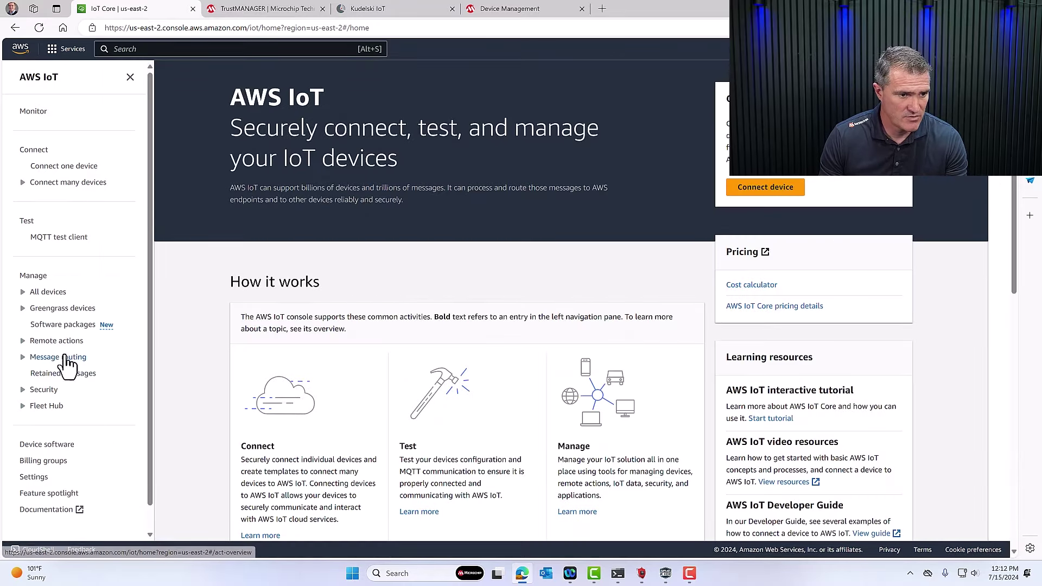
click(45, 390)
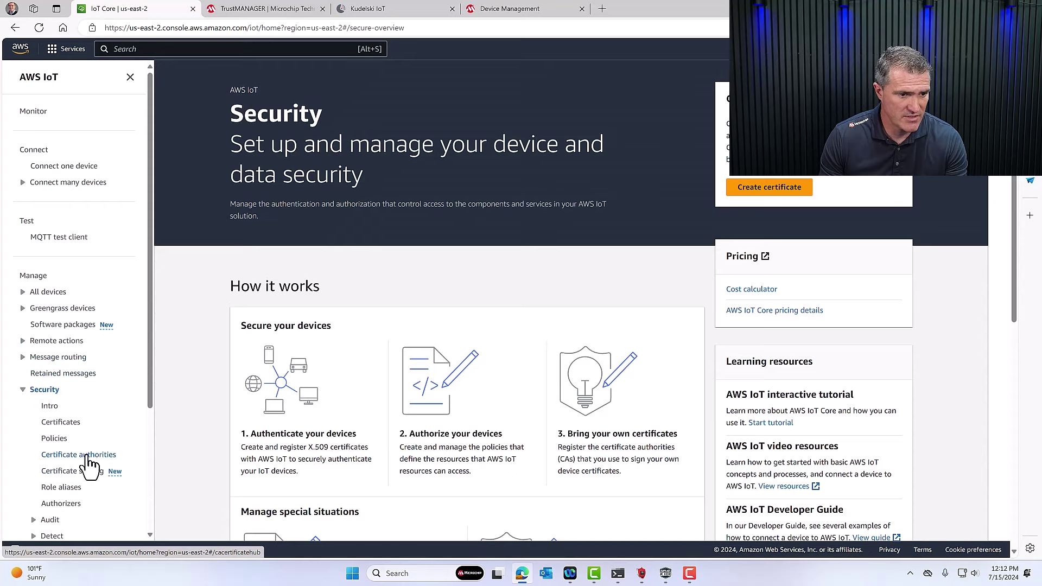
click(86, 459)
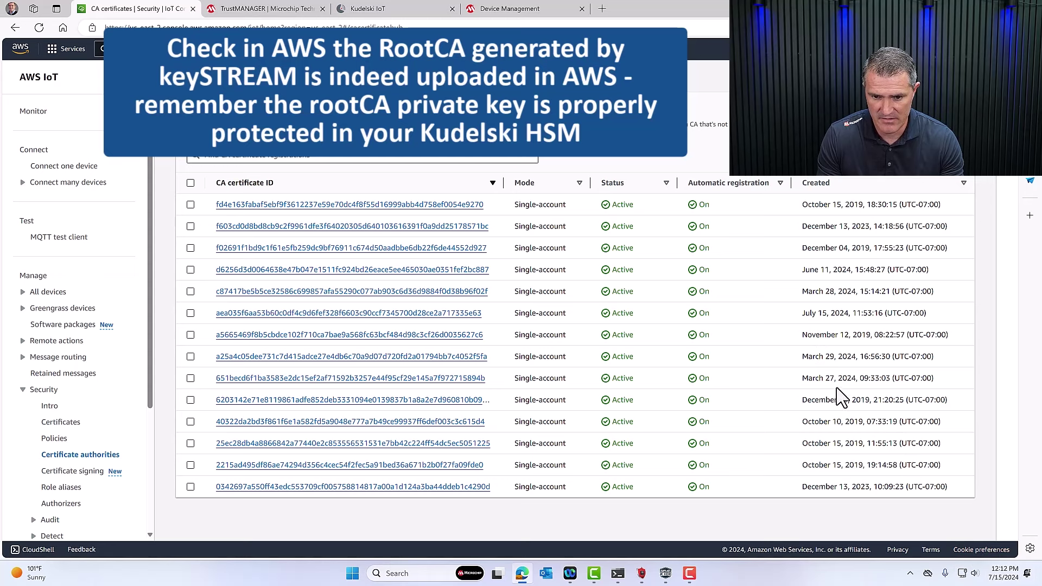
drag(812, 313, 890, 311)
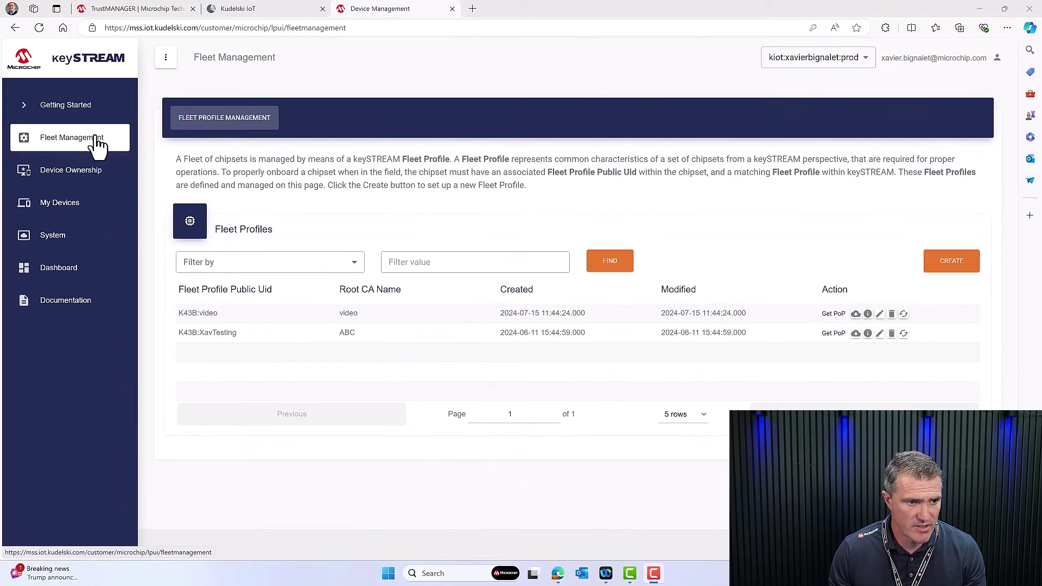
- Open My Devices and highlight the K43B:video onboarded device and its 7/15/2024 created date
click(78, 207)
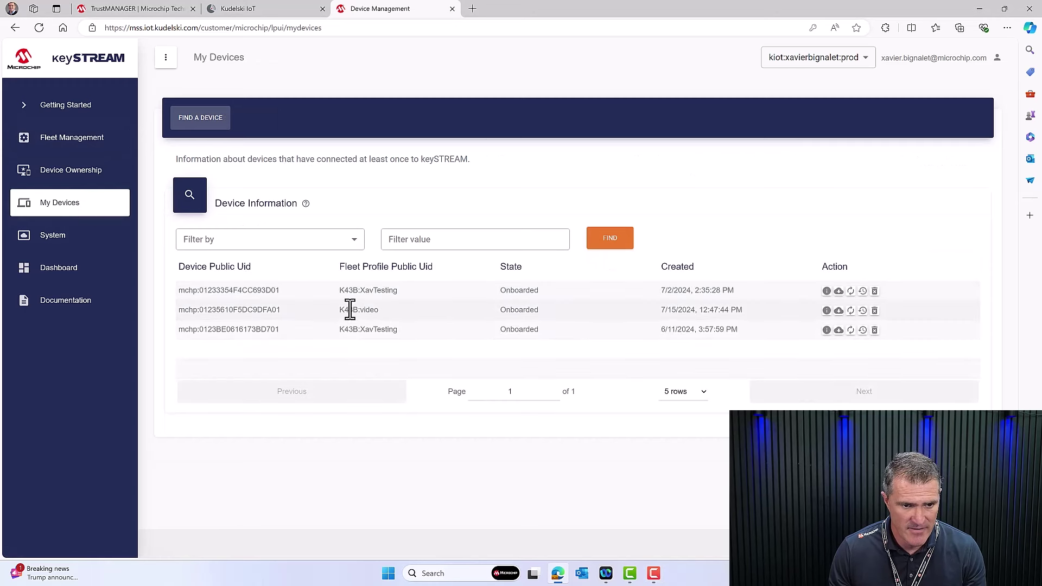
drag(350, 310, 383, 313)
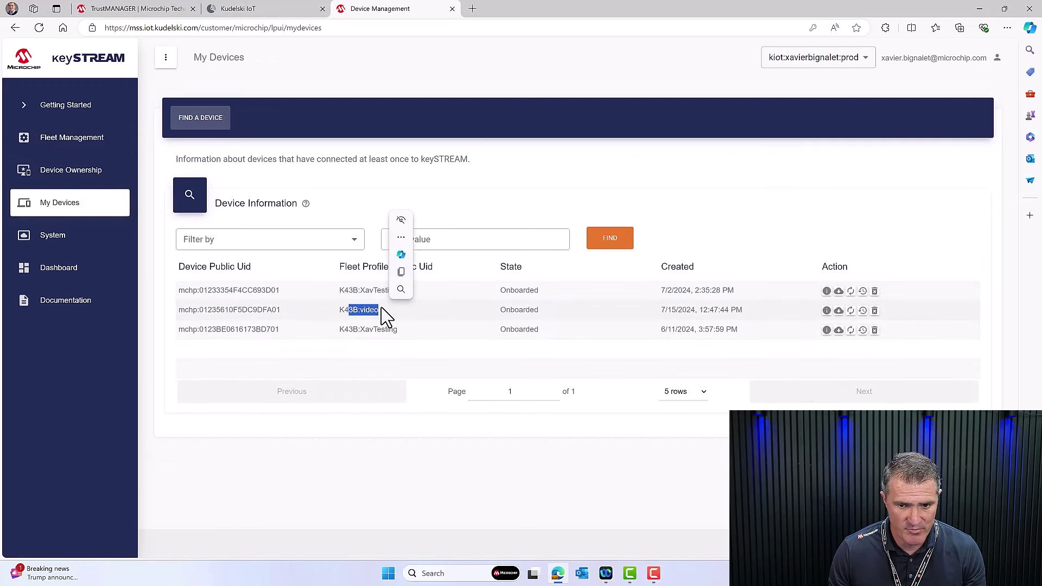
drag(660, 310, 696, 310)
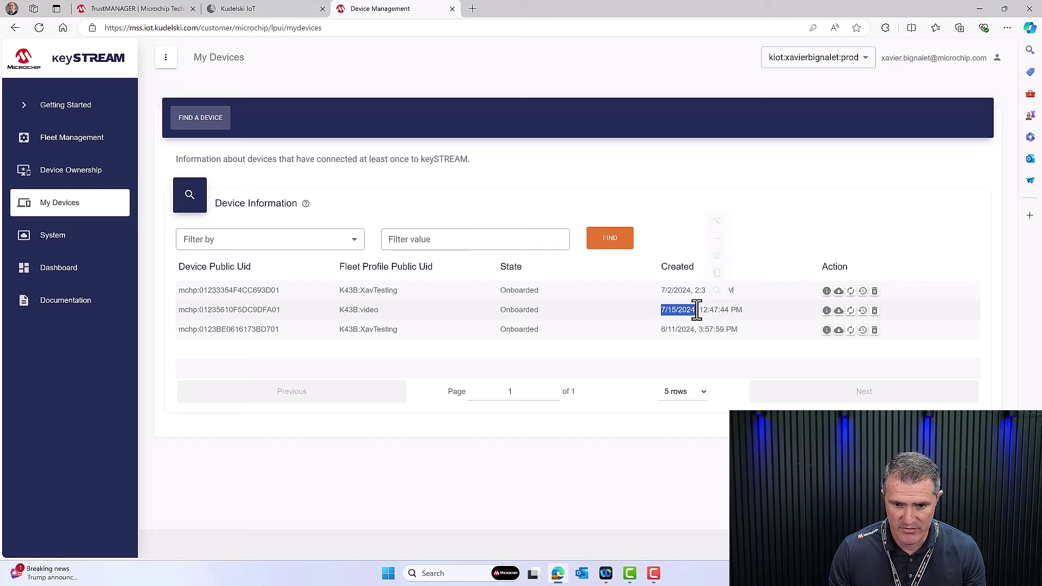
key(alt+Tab)
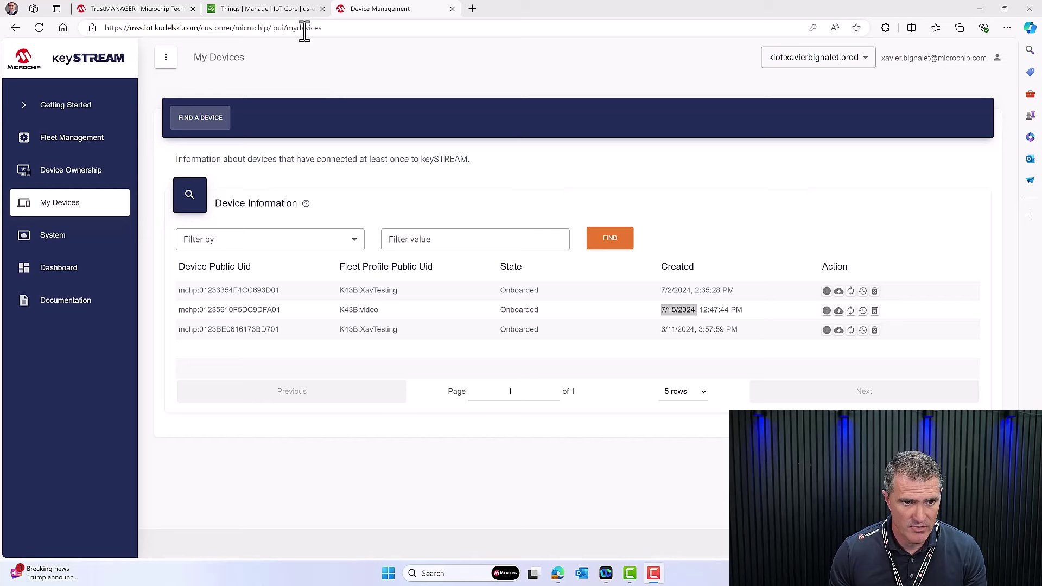
- Open the first IoT thing's Device Shadows and highlight the Classic Shadow's July 15, 2024 update date
click(280, 11)
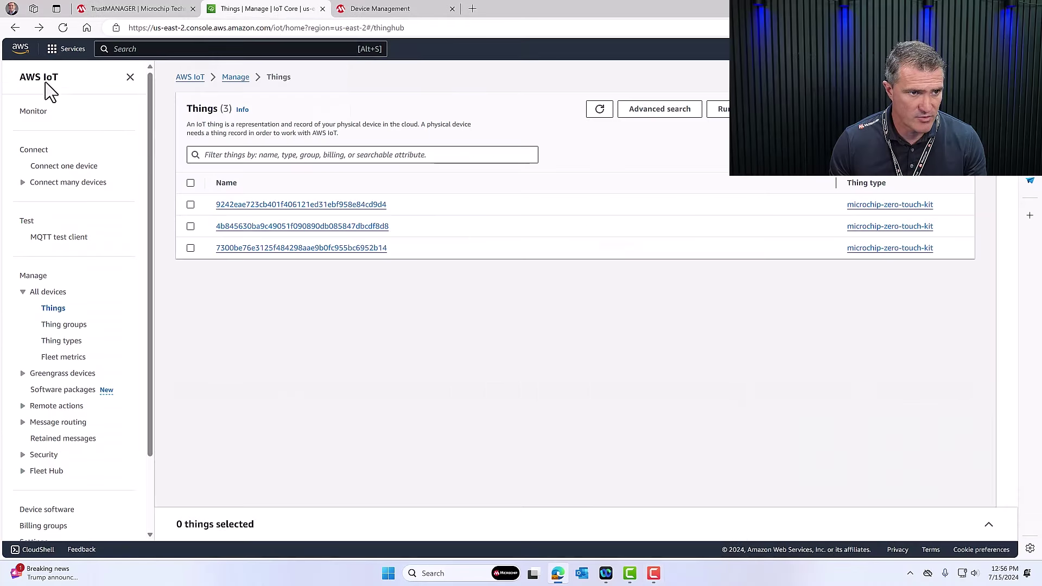
click(140, 50)
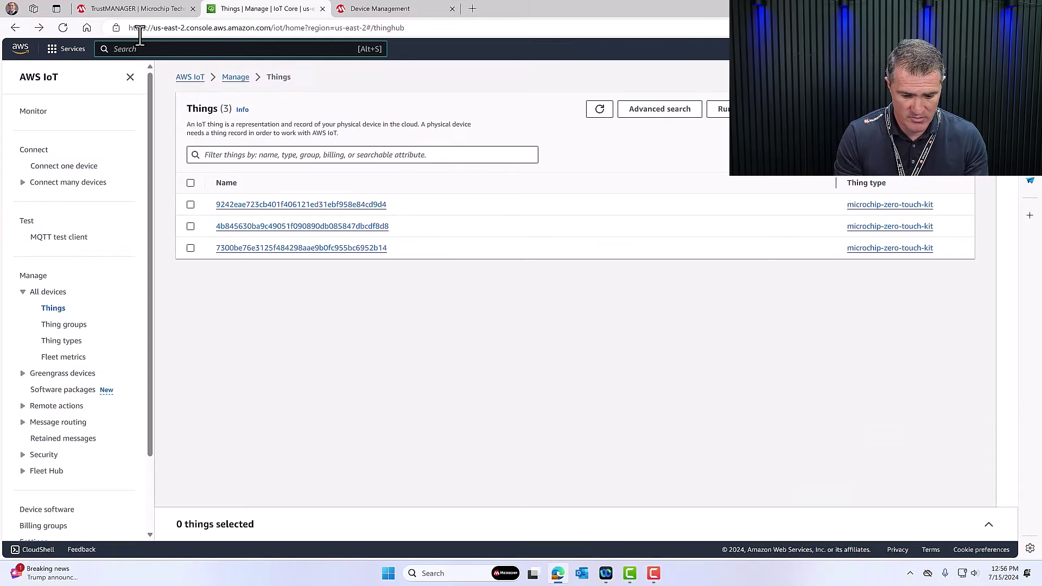
text(iot)
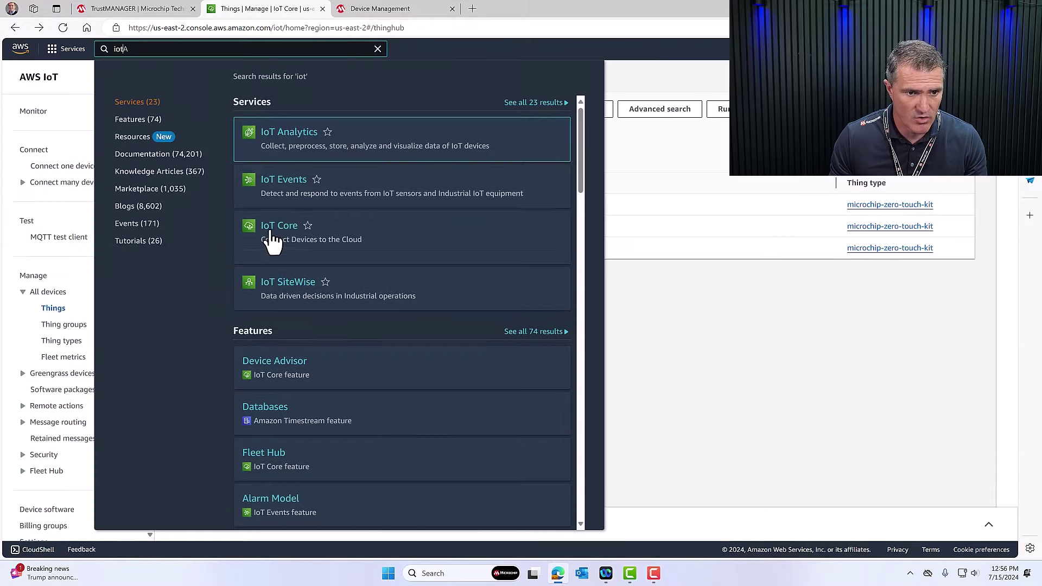
text(A)
click(290, 236)
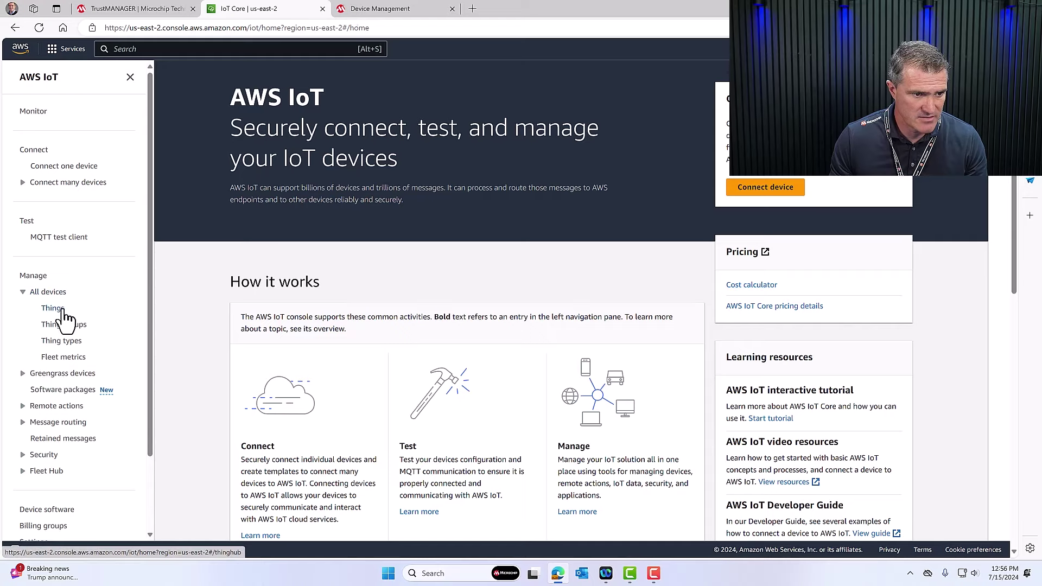
click(57, 310)
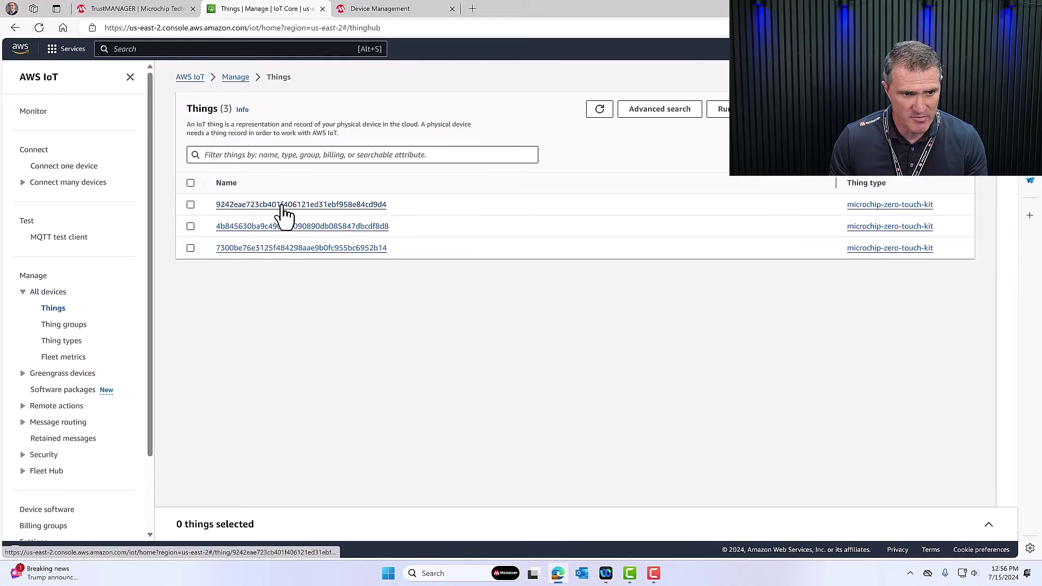
click(250, 205)
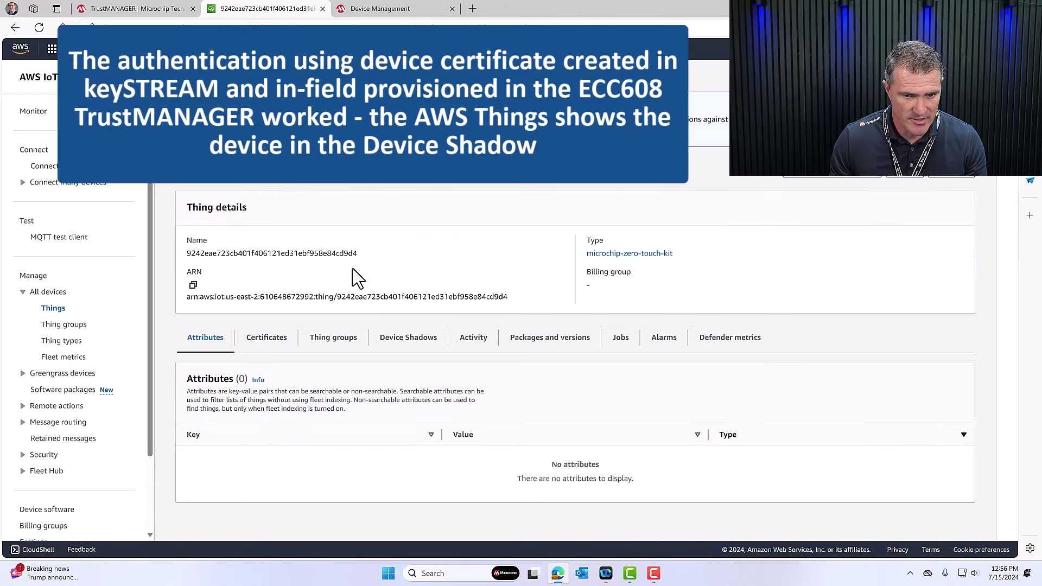
click(414, 339)
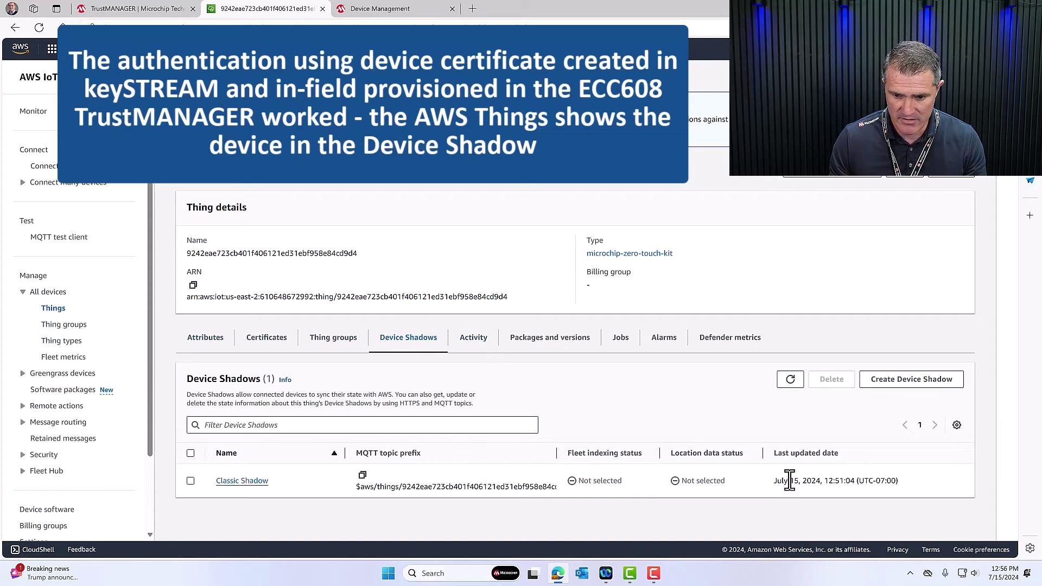
drag(791, 481, 825, 487)
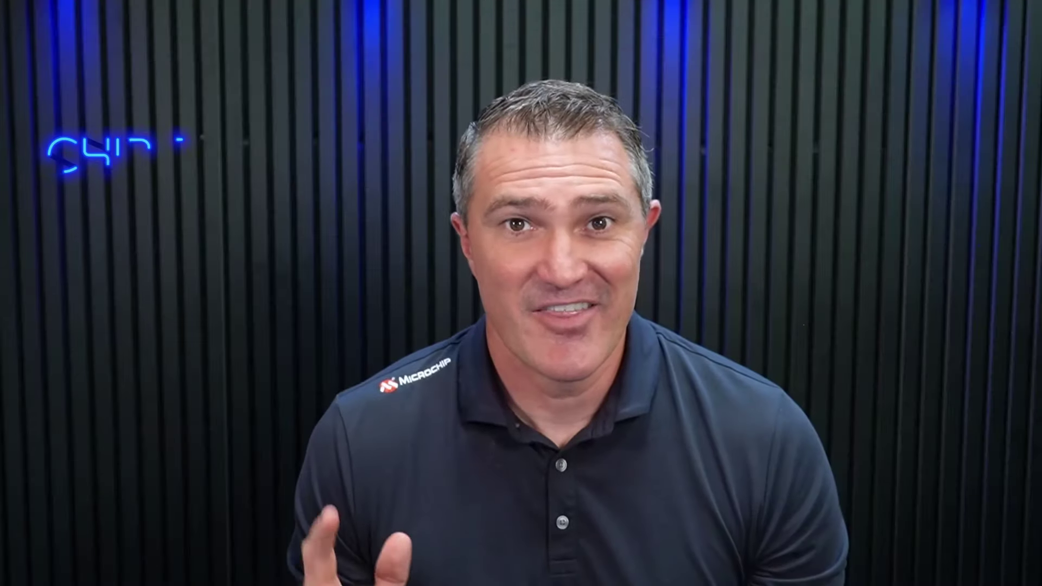